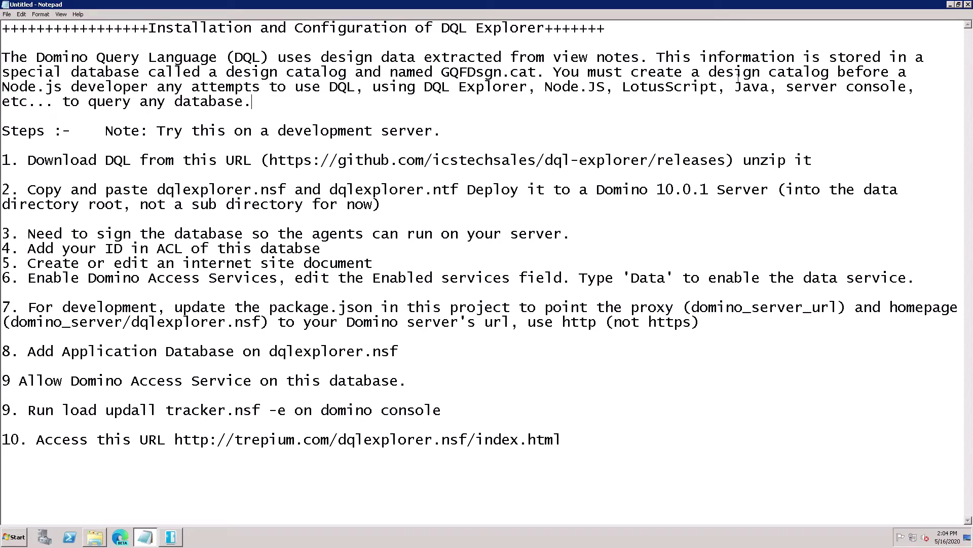
# - Restore and maximize Notepad, then select the GitHub releases URL in step 1 of the notes
pyautogui.moveTo(723, 6); pyautogui.dragTo(712, 6)
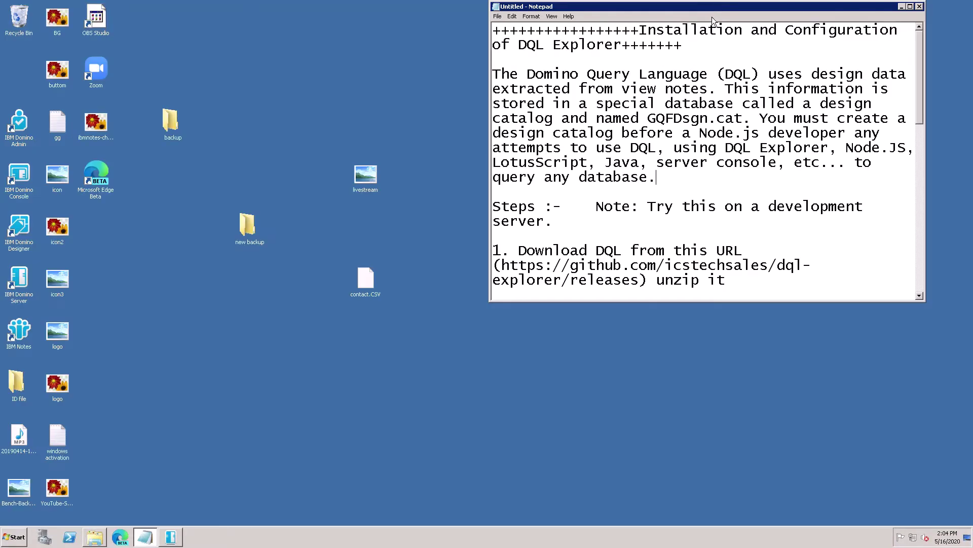
pyautogui.doubleClick(711, 10)
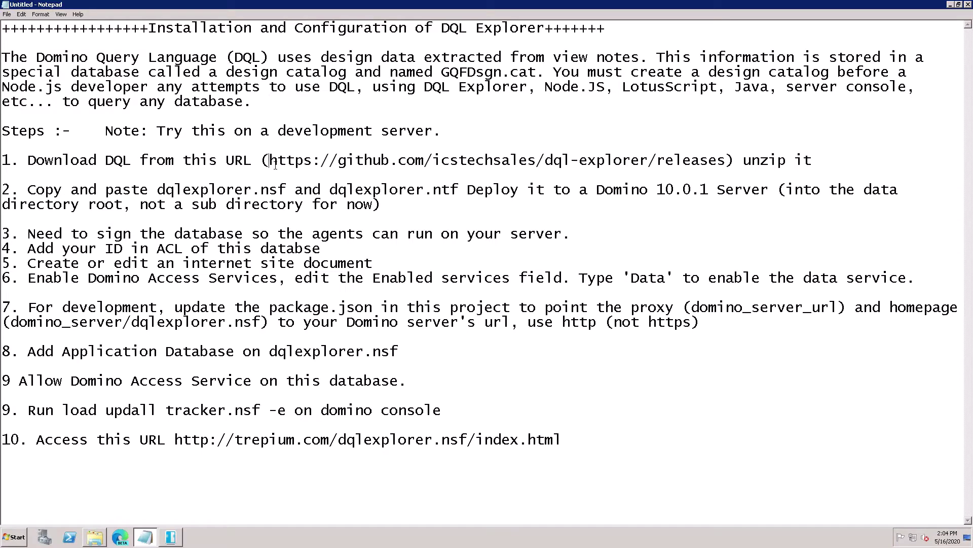
pyautogui.moveTo(269, 160); pyautogui.dragTo(729, 166)
pyautogui.hotkey('ctrl', 'c')
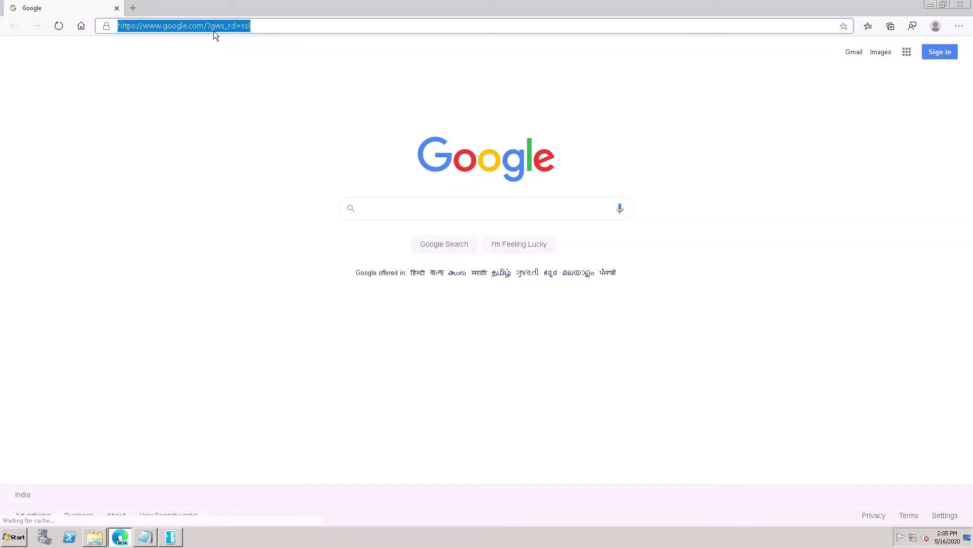
# - Paste the releases URL and download the dql-explorer v0.2.8 Source code (zip)
pyautogui.hotkey('ctrl', 'v')
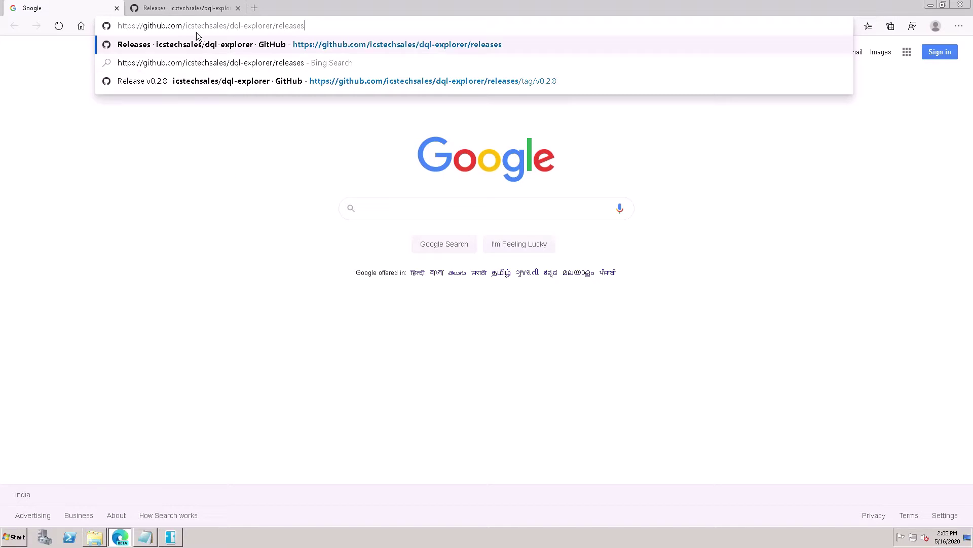
pyautogui.click(196, 8)
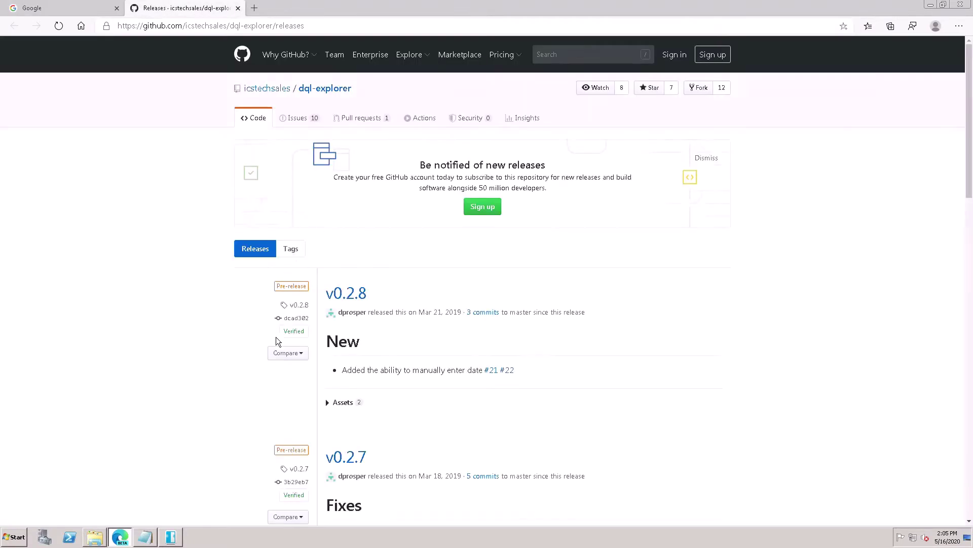
pyautogui.click(343, 302)
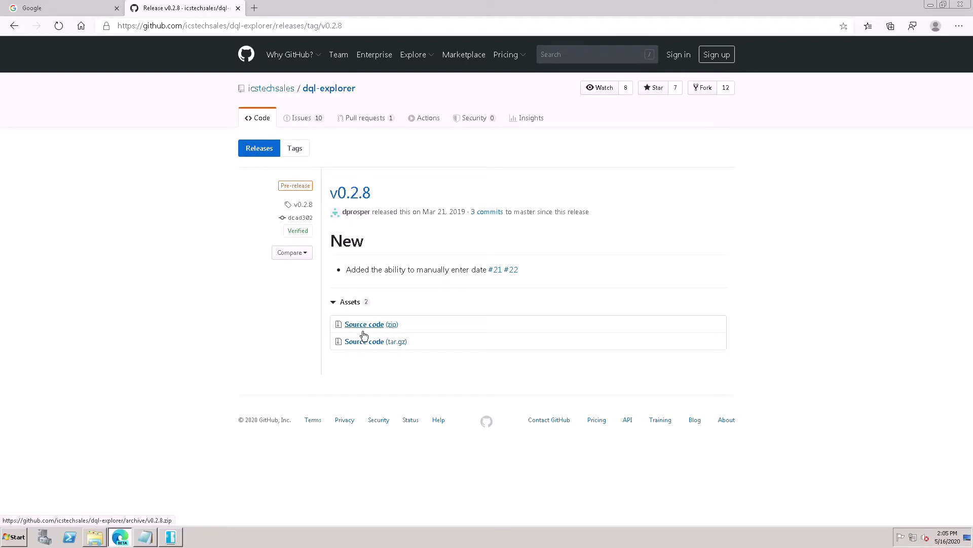
pyautogui.click(364, 325)
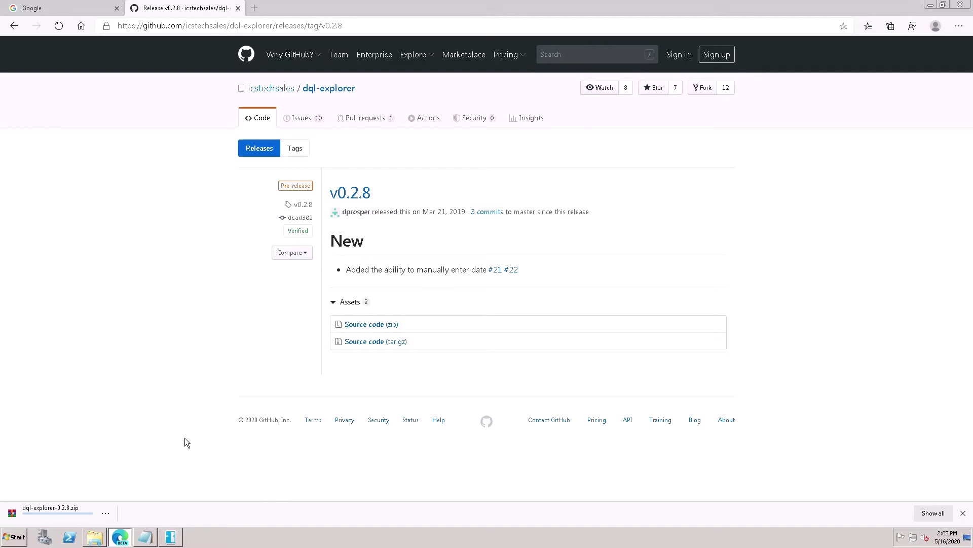
# - Show the downloaded dql-explorer-0.2.8.zip in Downloads and extract it there
pyautogui.click(114, 517)
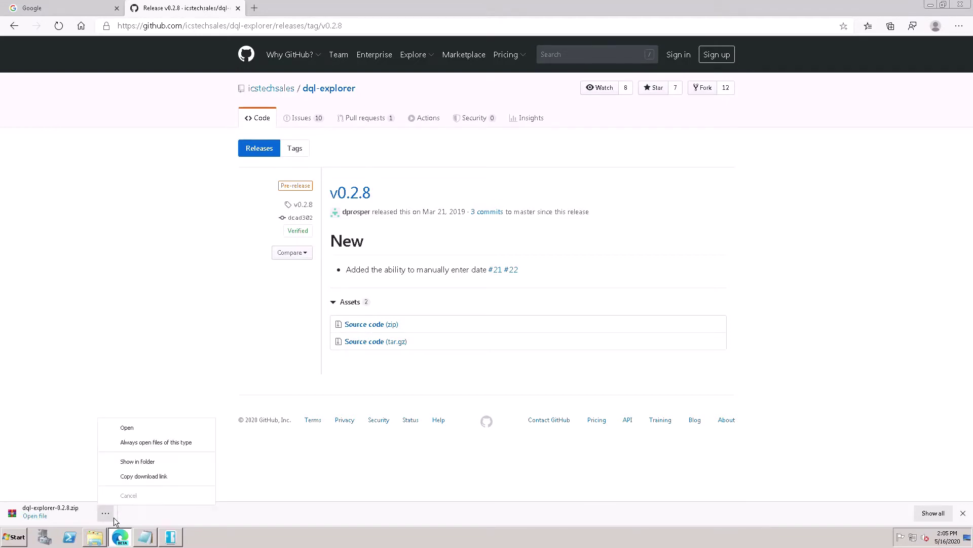
pyautogui.click(154, 465)
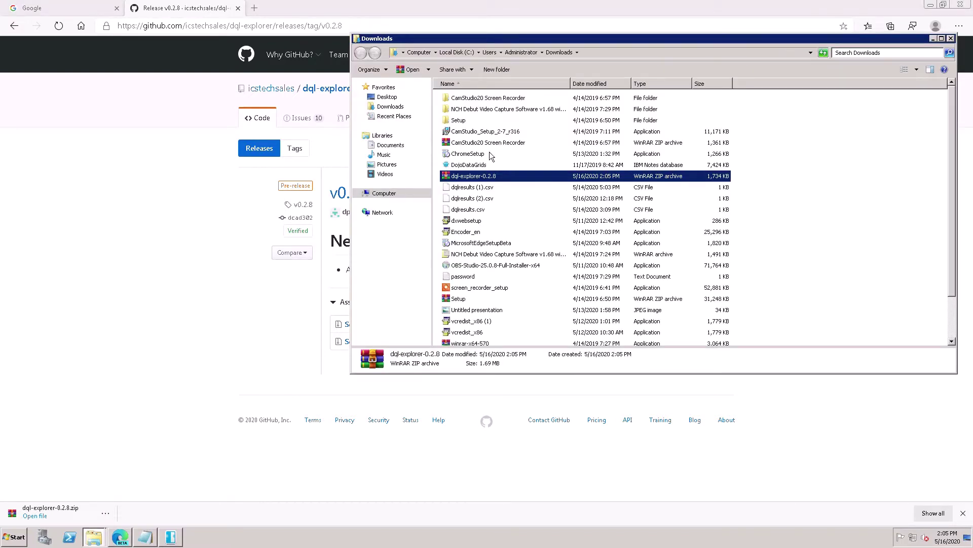
pyautogui.rightClick(495, 183)
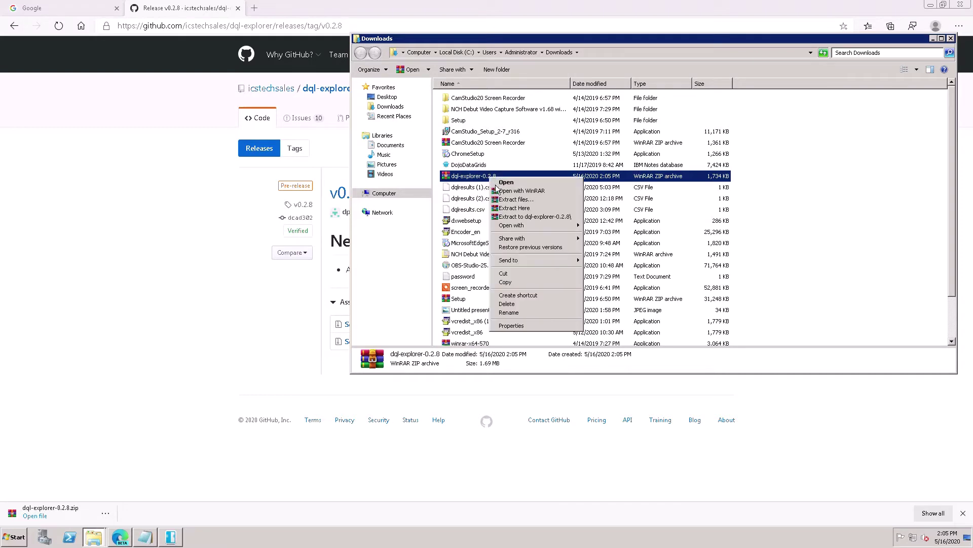
pyautogui.click(515, 208)
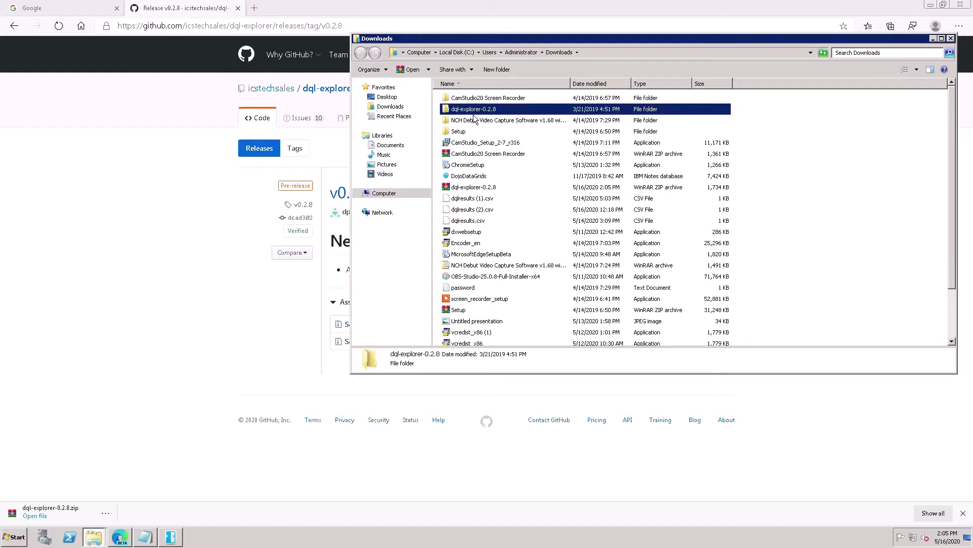
# - Open the extracted dql-explorer-0.2.8 folder and copy the dqlexplorer database and template files
pyautogui.click(477, 110)
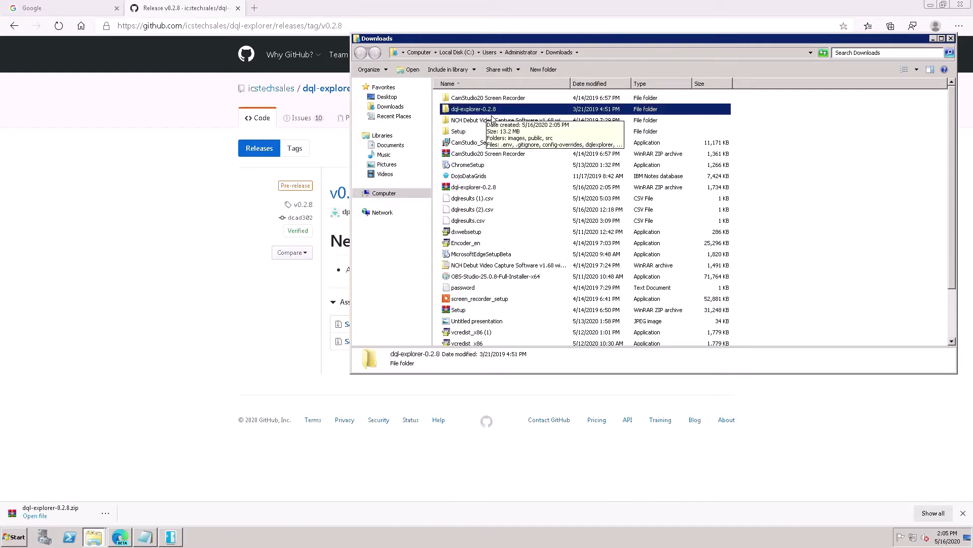
pyautogui.doubleClick(491, 114)
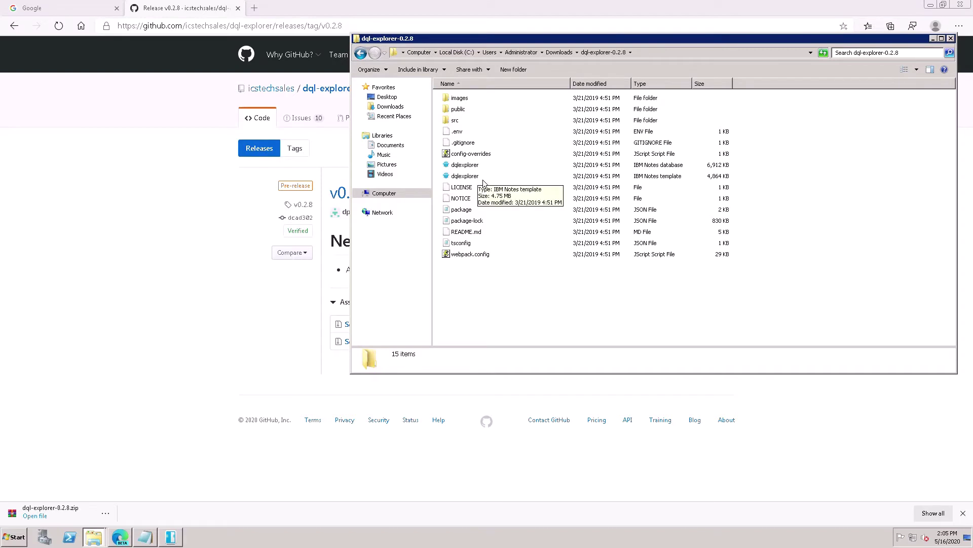
pyautogui.click(466, 166)
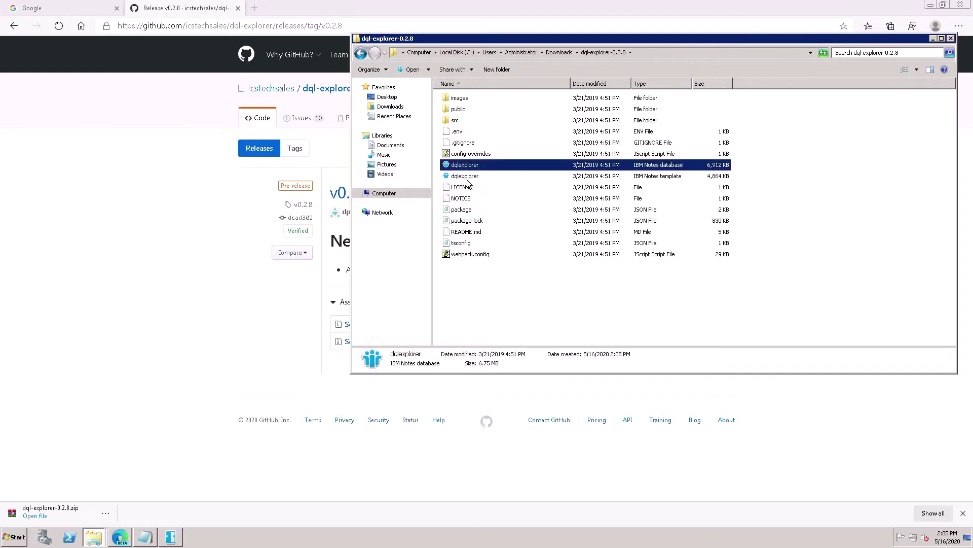
pyautogui.keyDown('shift'); pyautogui.click(467, 180); pyautogui.keyUp('shift')
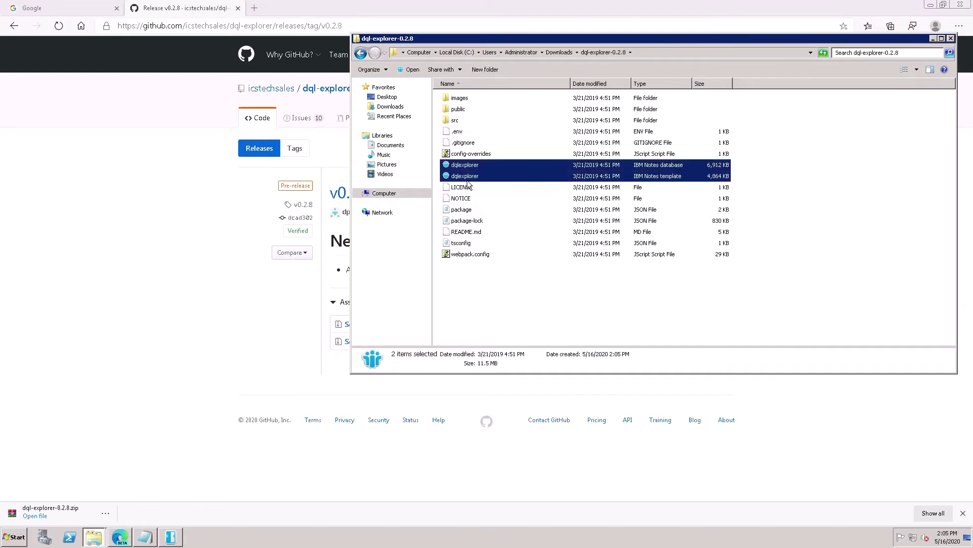
pyautogui.rightClick(464, 177)
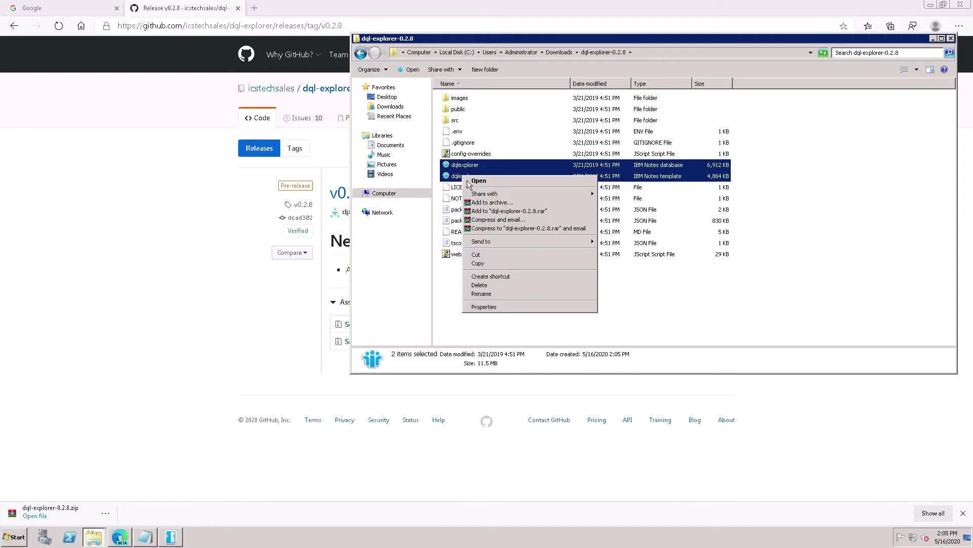
pyautogui.click(481, 263)
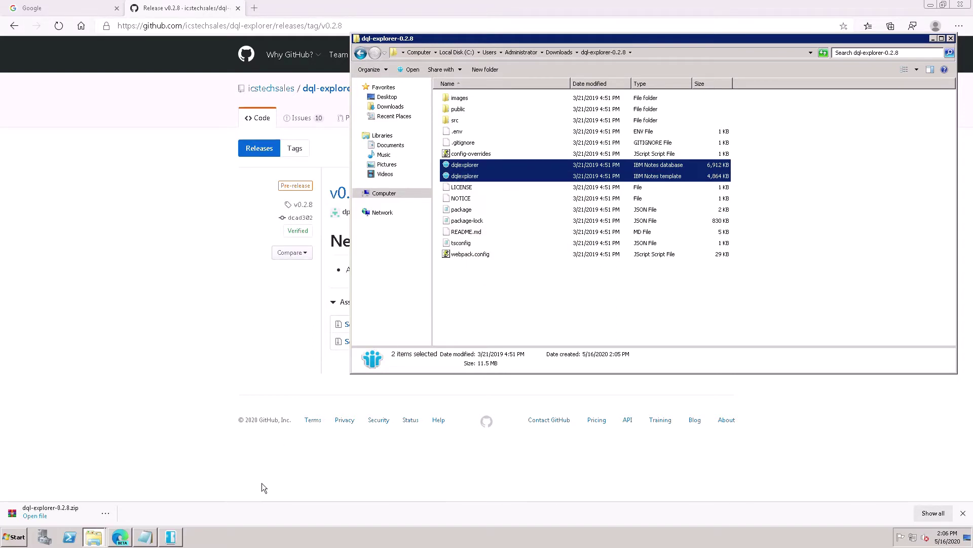
# - Navigate the Explorer window to C:\IBM\Domino\data
pyautogui.click(91, 536)
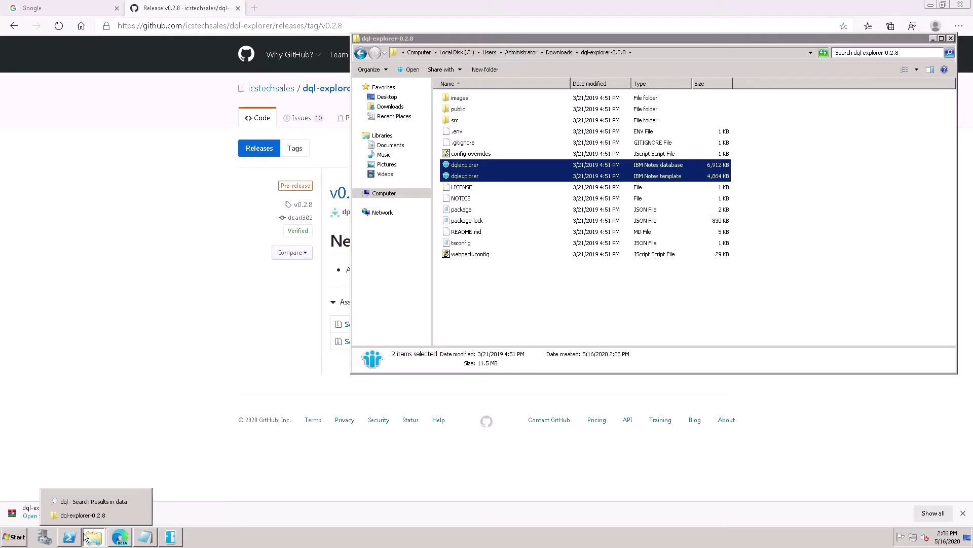
pyautogui.click(99, 515)
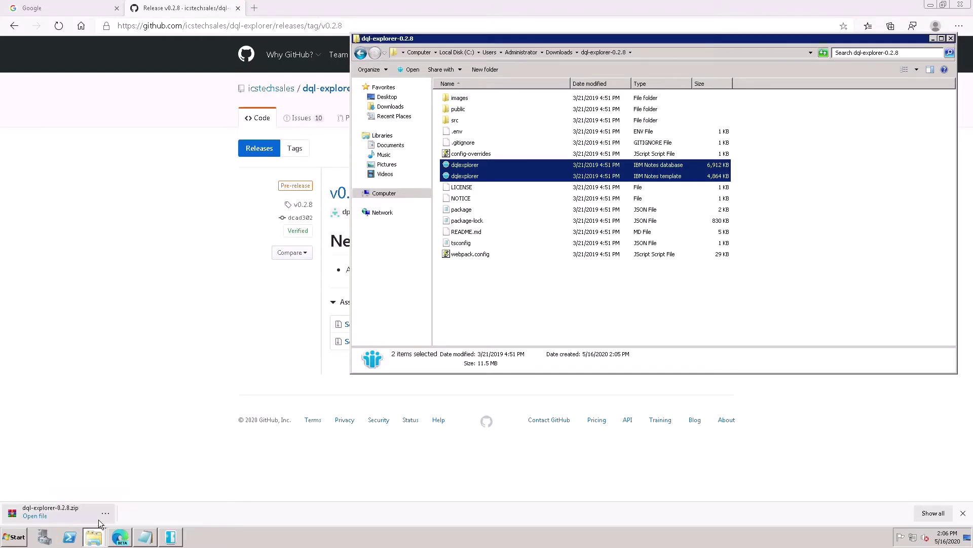
pyautogui.click(392, 200)
pyautogui.doubleClick(459, 108)
pyautogui.doubleClick(457, 101)
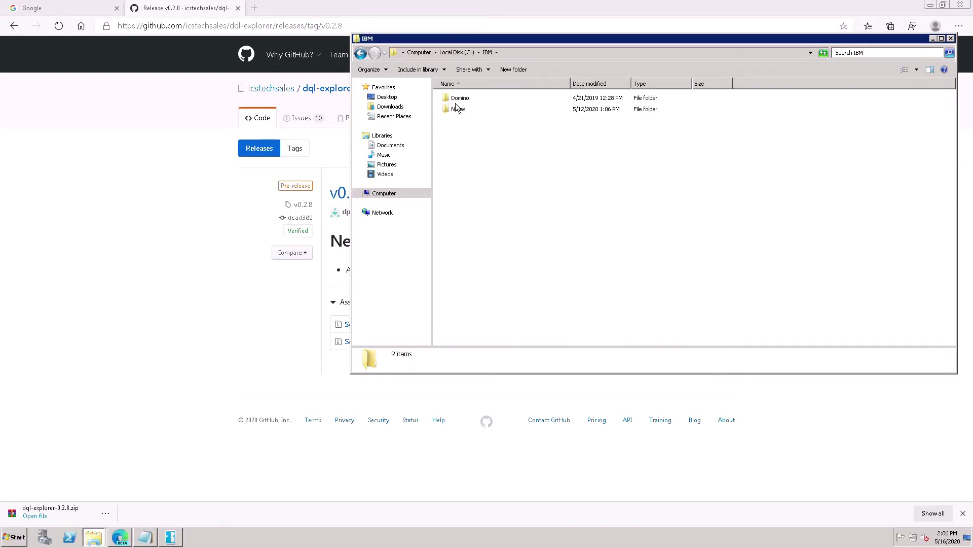
pyautogui.click(458, 103)
pyautogui.doubleClick(457, 101)
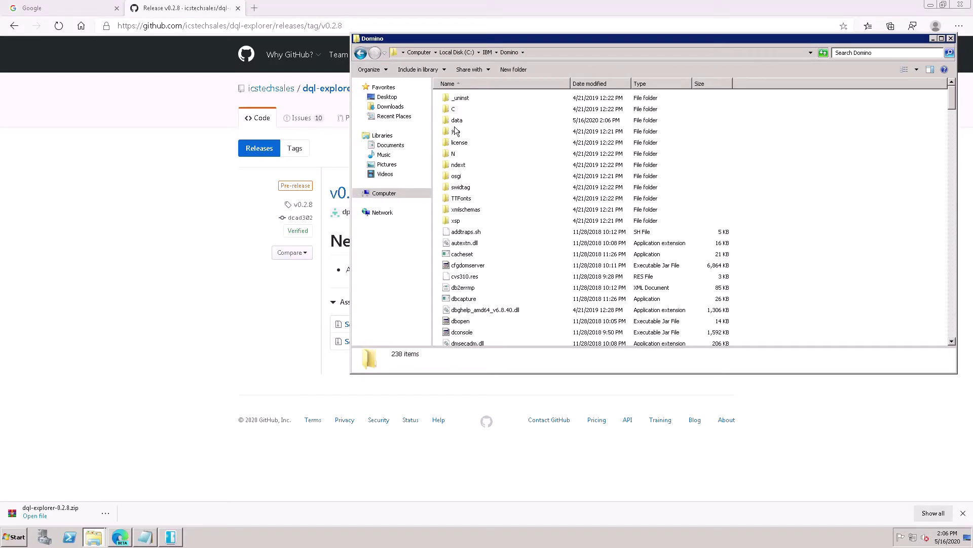
pyautogui.doubleClick(456, 122)
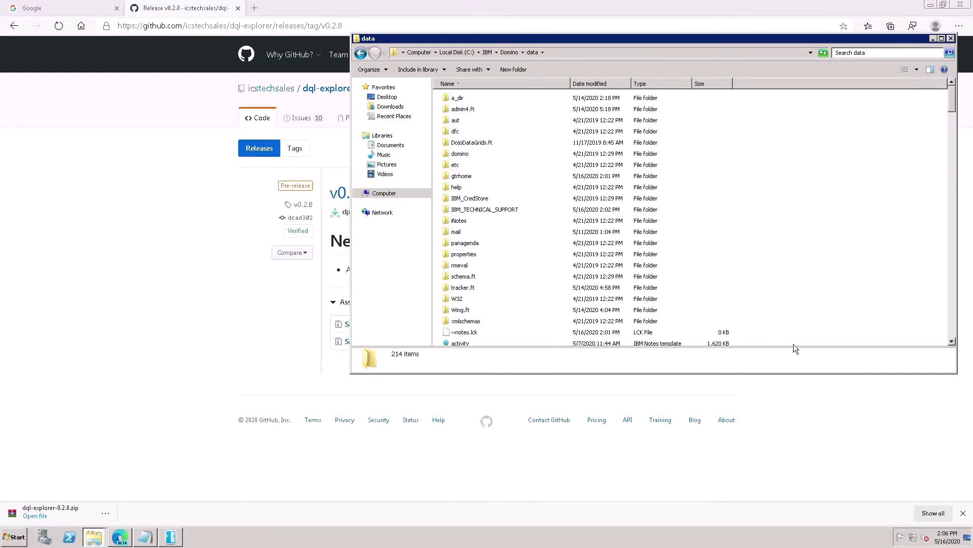
# - Paste both dqlexplorer files into the Domino data folder
pyautogui.click(951, 341)
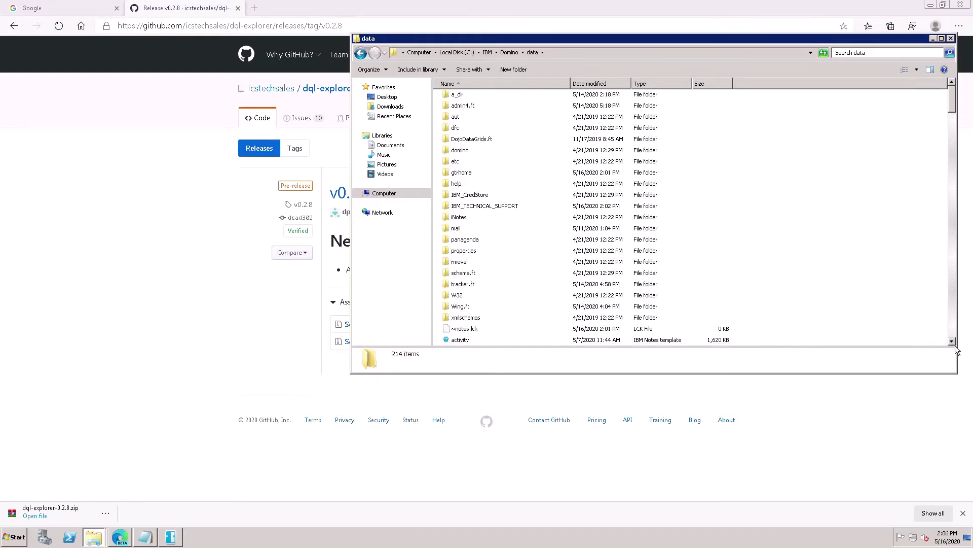
pyautogui.rightClick(840, 330)
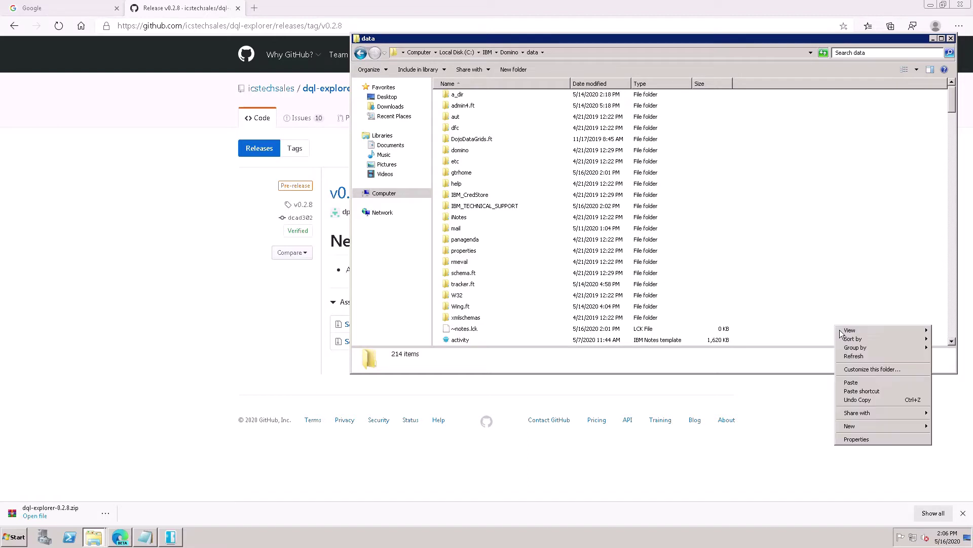
pyautogui.click(855, 389)
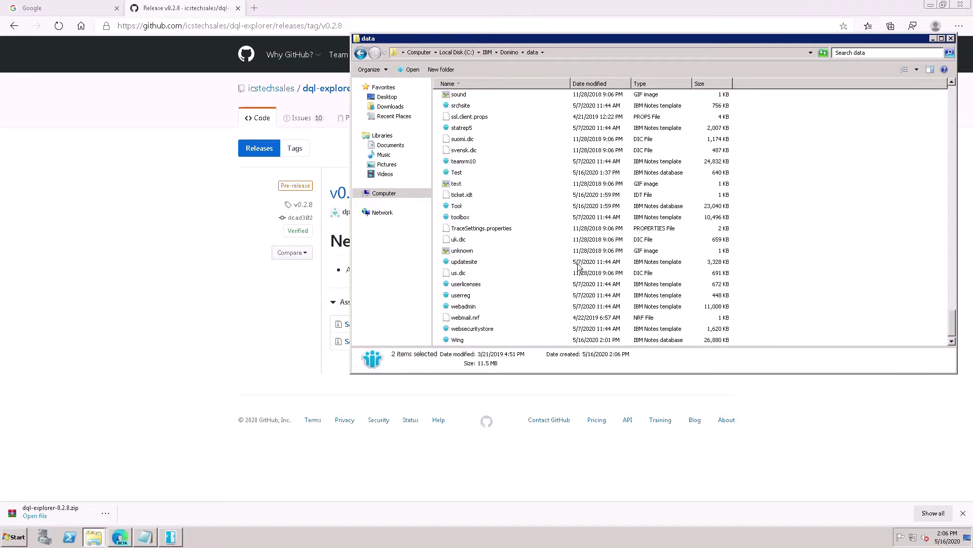
pyautogui.click(268, 352)
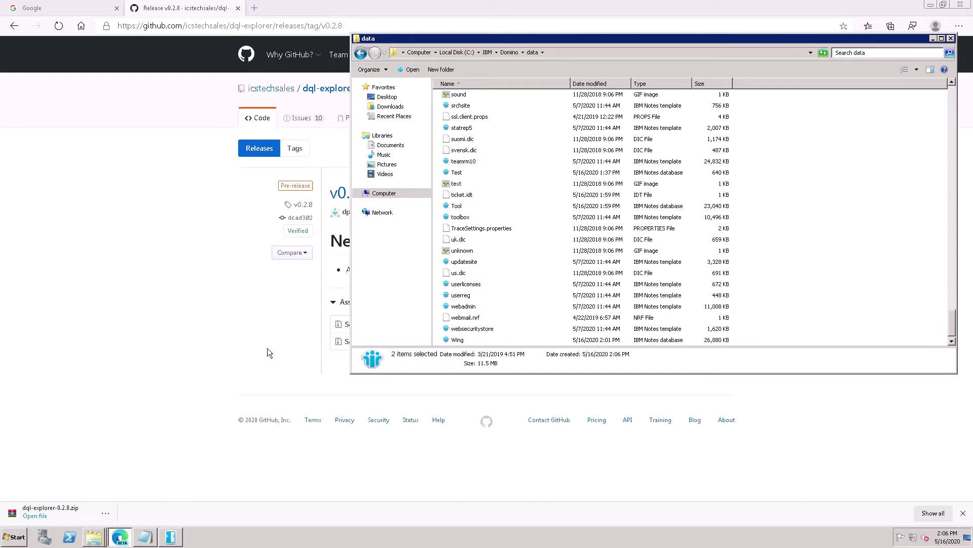
# - Close the GitHub release tab, return to the notes, and show the desktop
pyautogui.click(238, 7)
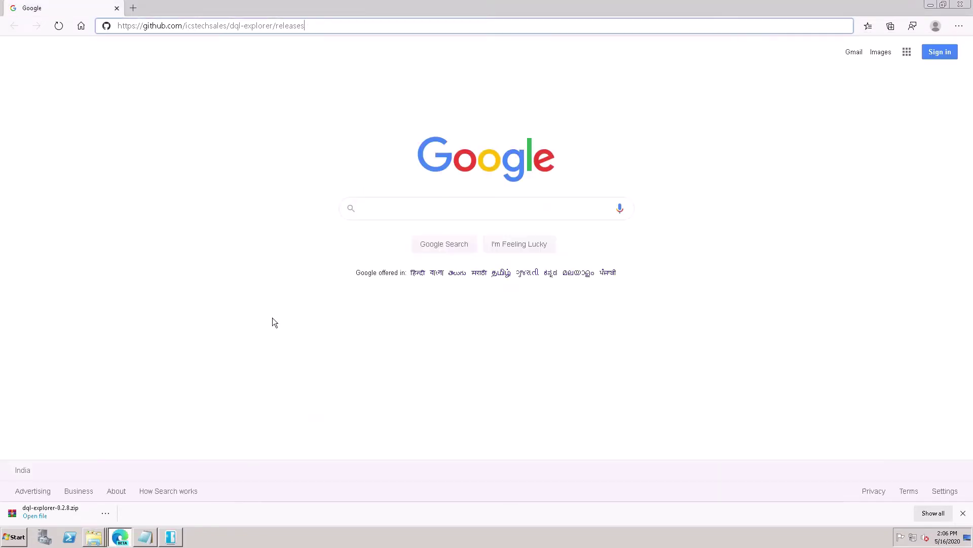
pyautogui.click(145, 537)
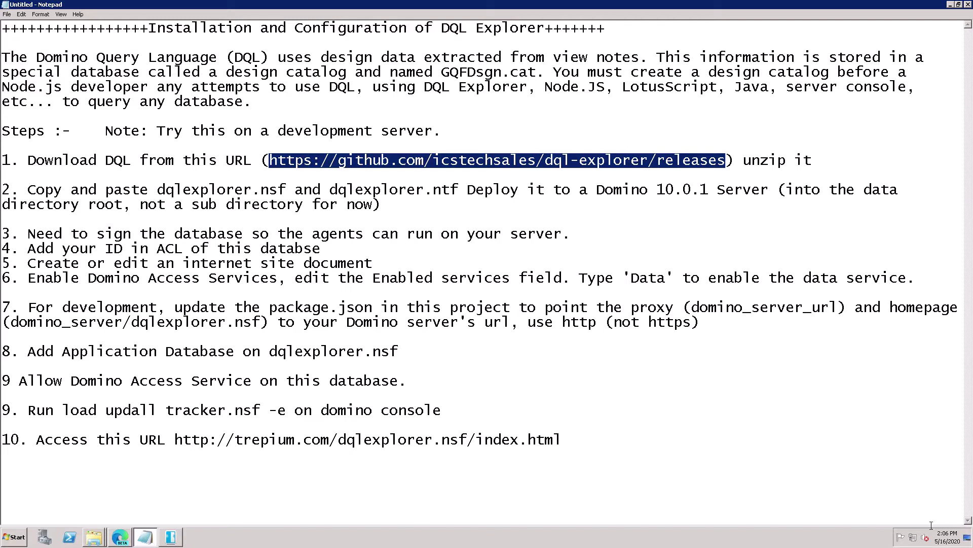
pyautogui.click(967, 537)
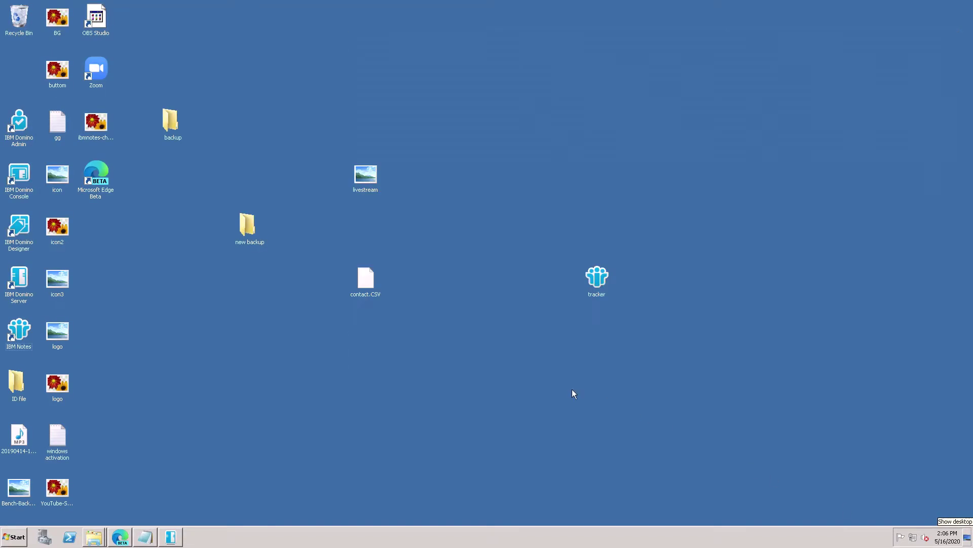
# - Launch IBM Notes, log in with the account password, and open Domino Administrator
pyautogui.doubleClick(25, 334)
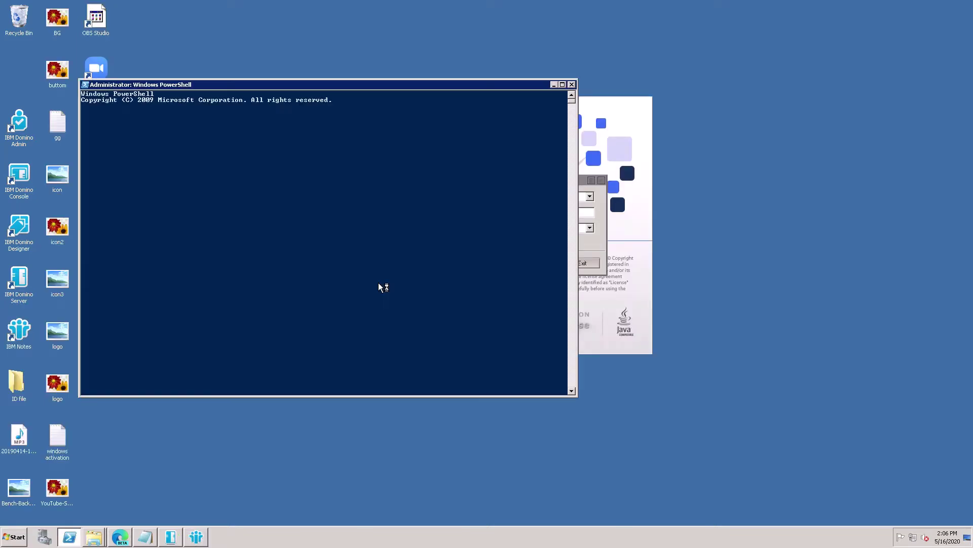
pyautogui.write('sw')
pyautogui.click(571, 84)
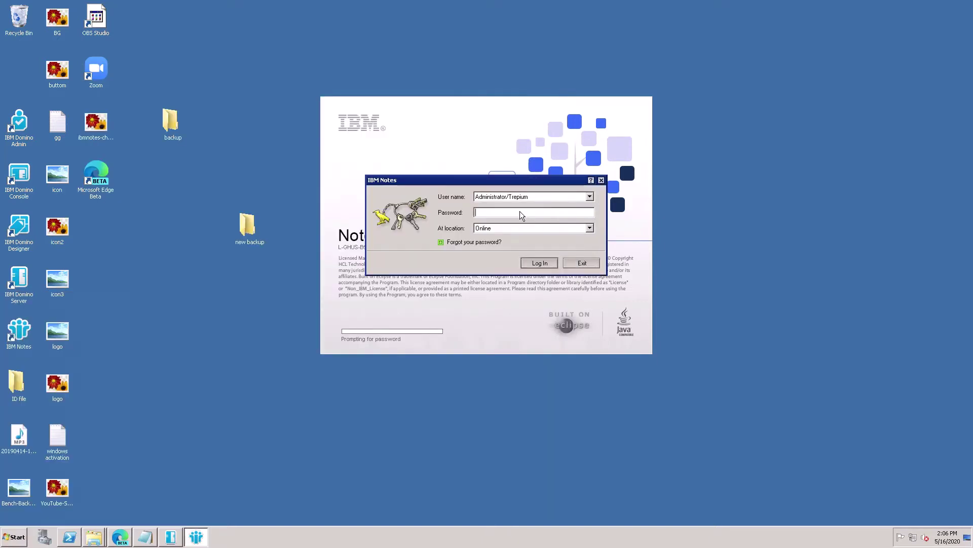
pyautogui.write('************')
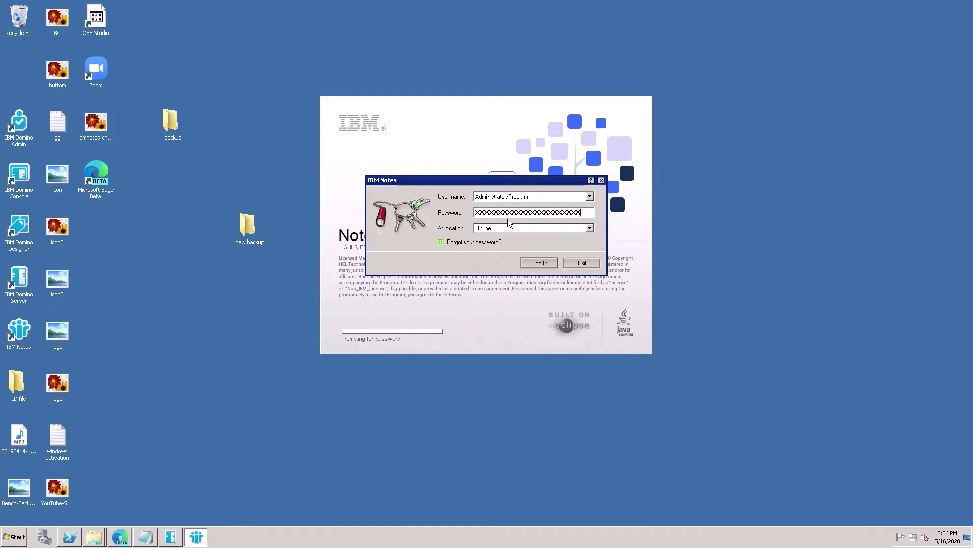
pyautogui.click(540, 262)
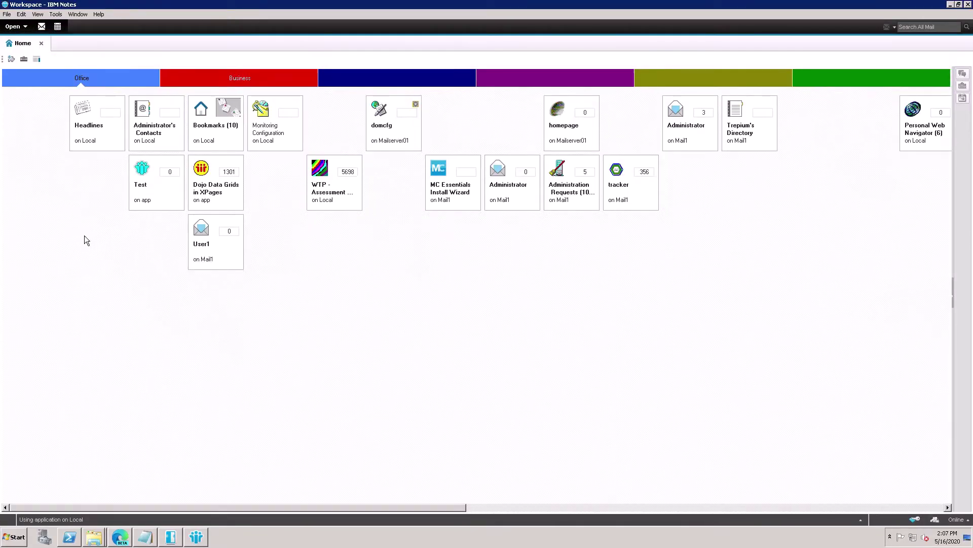
pyautogui.click(20, 29)
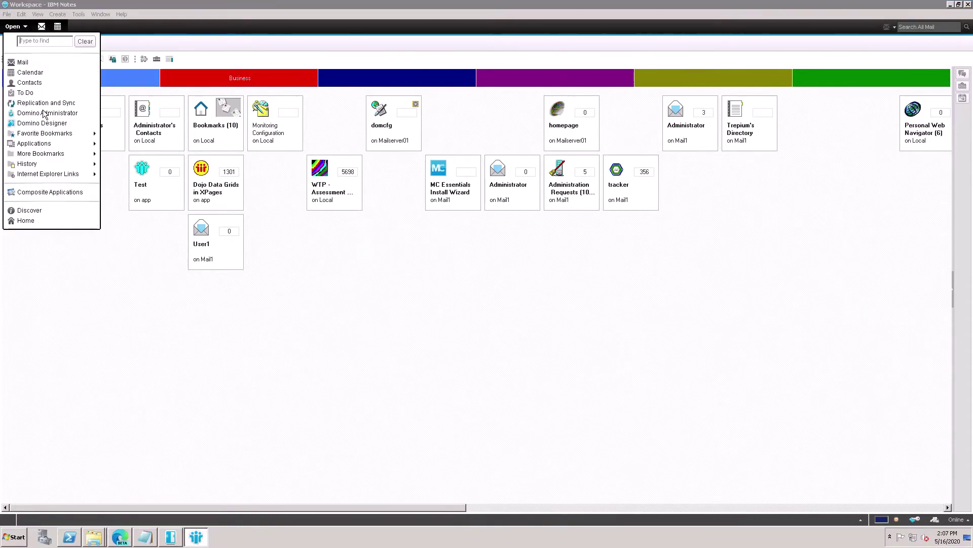
pyautogui.click(51, 117)
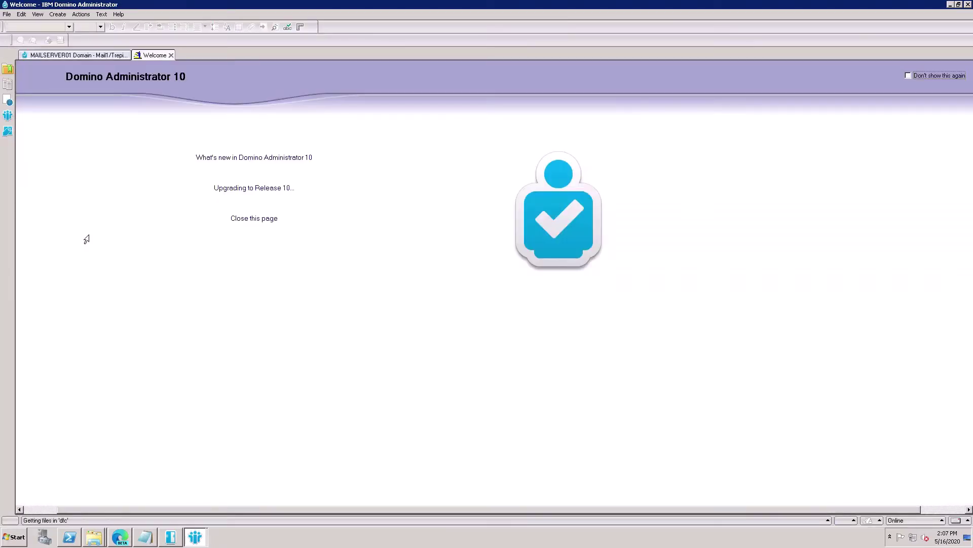
# - Sign the DQL Explorer database in the Files tab with the Active Server's ID
pyautogui.click(90, 55)
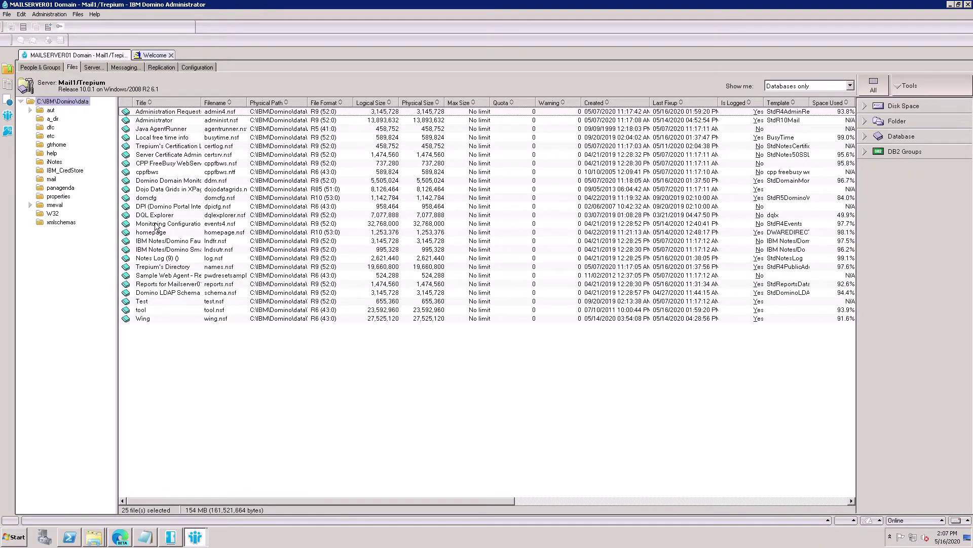
pyautogui.click(162, 216)
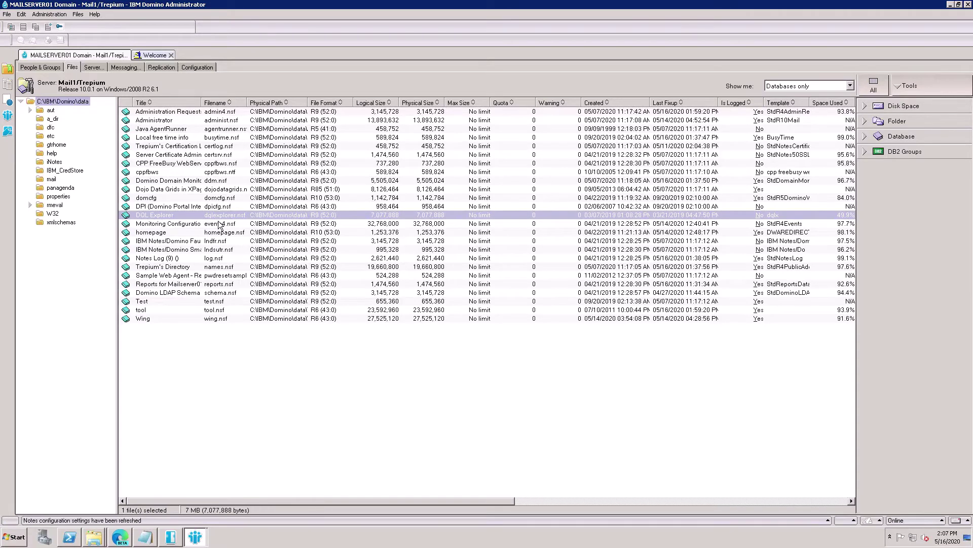
pyautogui.rightClick(206, 224)
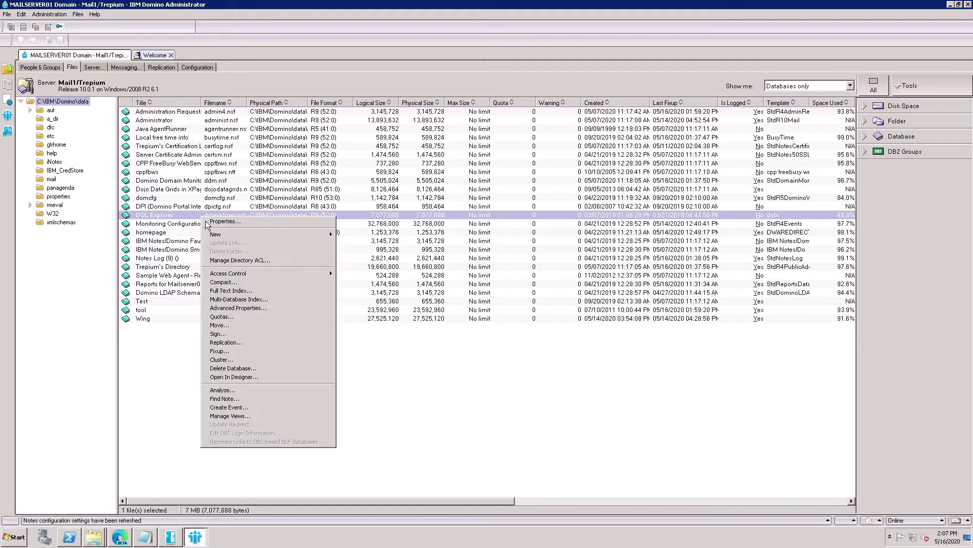
pyautogui.click(230, 336)
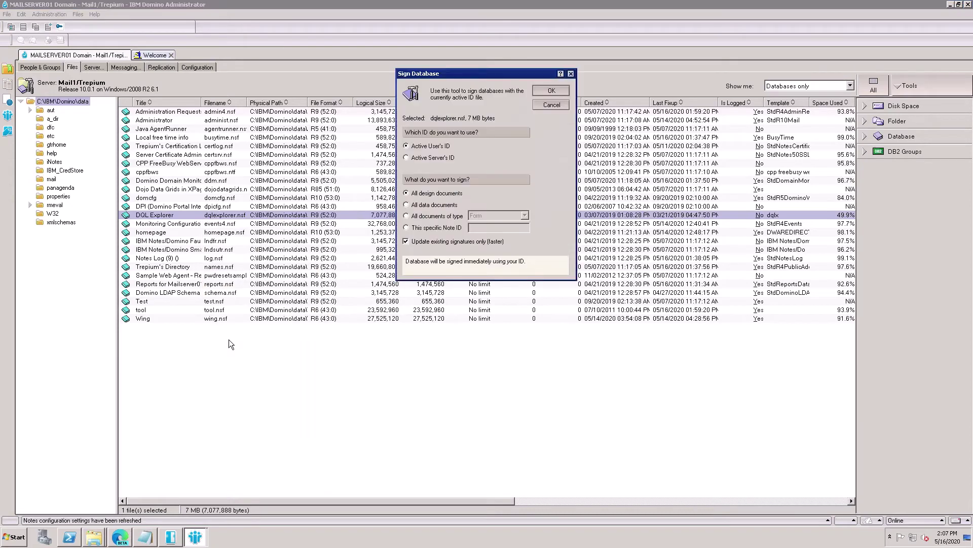
pyautogui.click(412, 161)
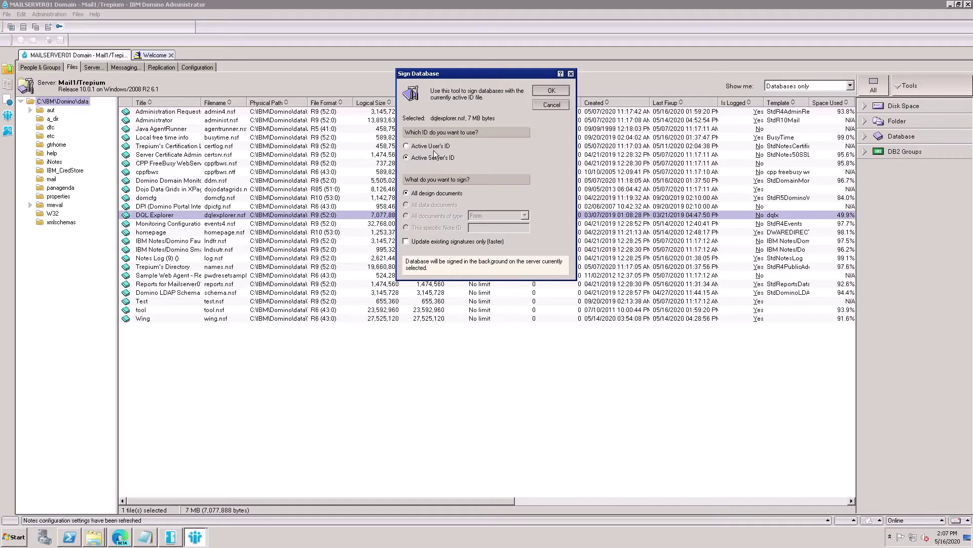
pyautogui.click(554, 93)
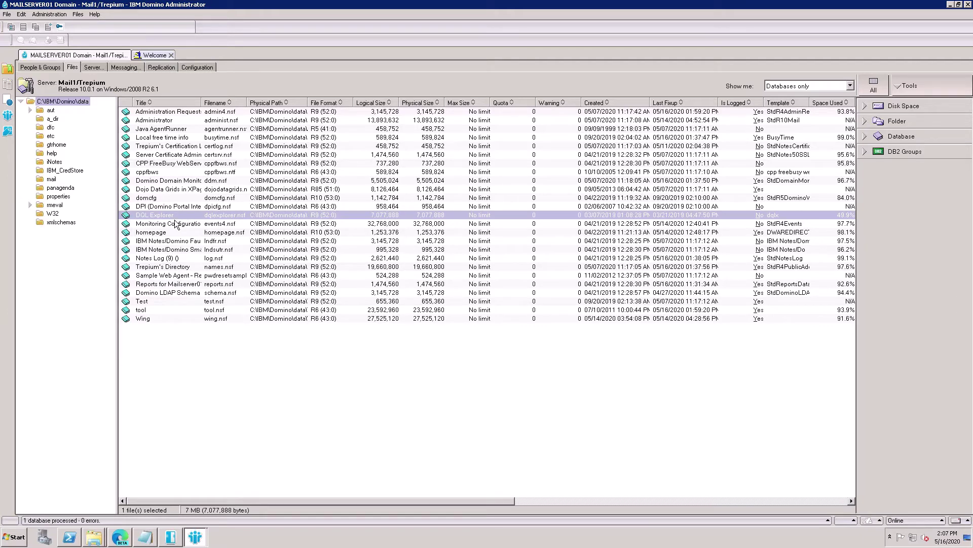
# - Open DQL Explorer's Access Control > Manage list and select the individual person entry
pyautogui.rightClick(175, 224)
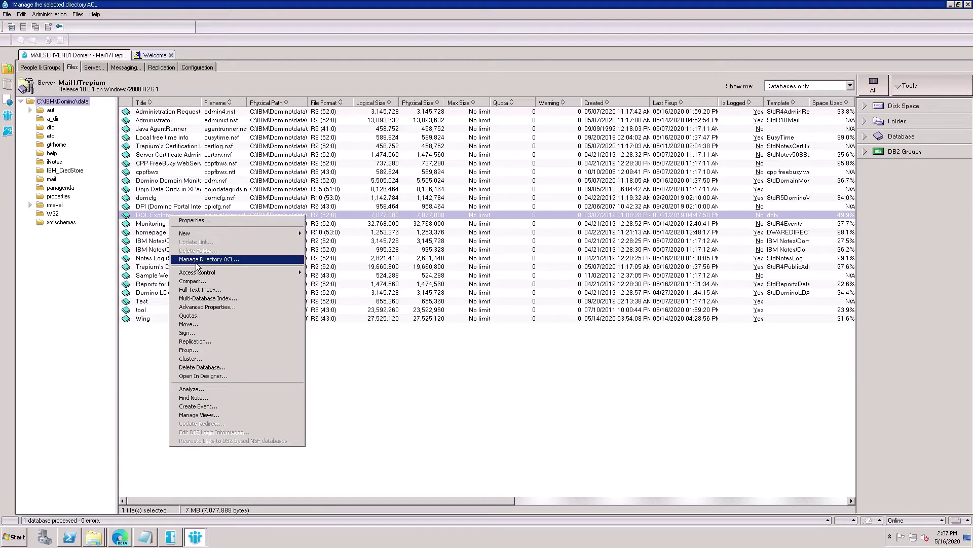
pyautogui.moveTo(207, 279)
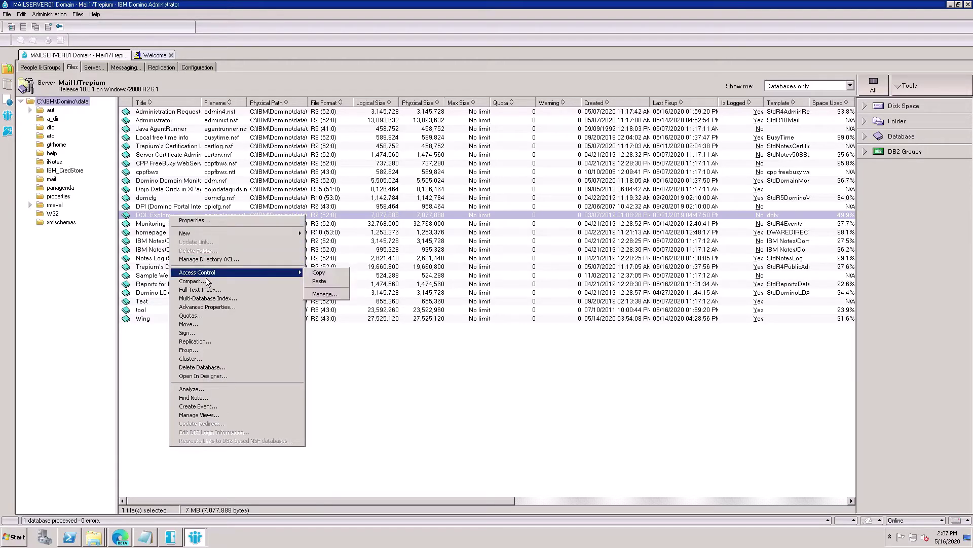
pyautogui.click(330, 294)
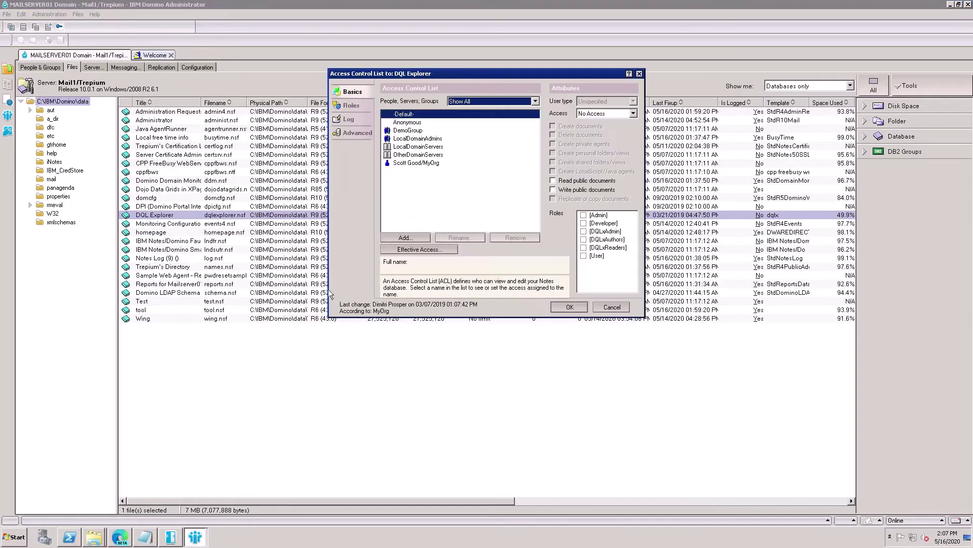
pyautogui.click(411, 163)
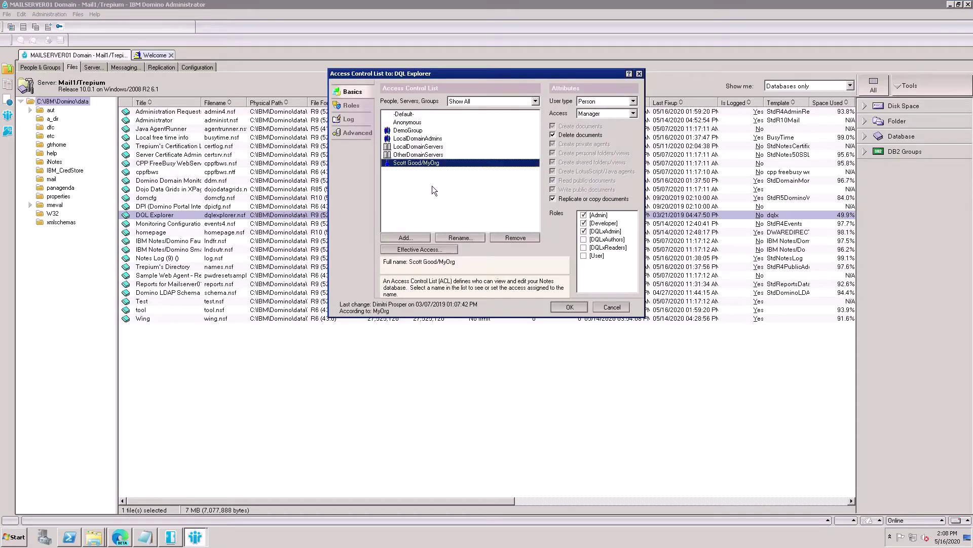
# - Remove the individual person entry from the DQL Explorer ACL
pyautogui.click(497, 237)
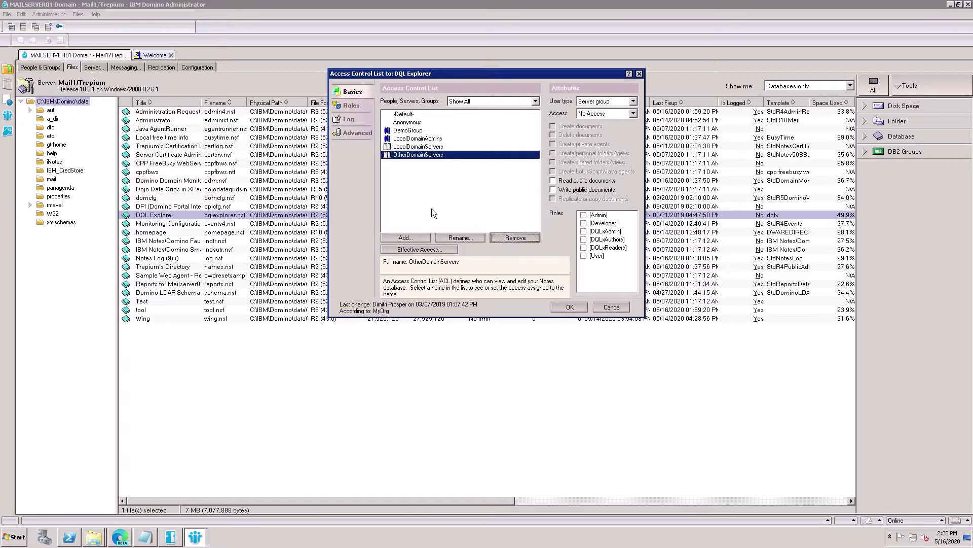
pyautogui.click(409, 116)
pyautogui.click(411, 123)
pyautogui.click(411, 116)
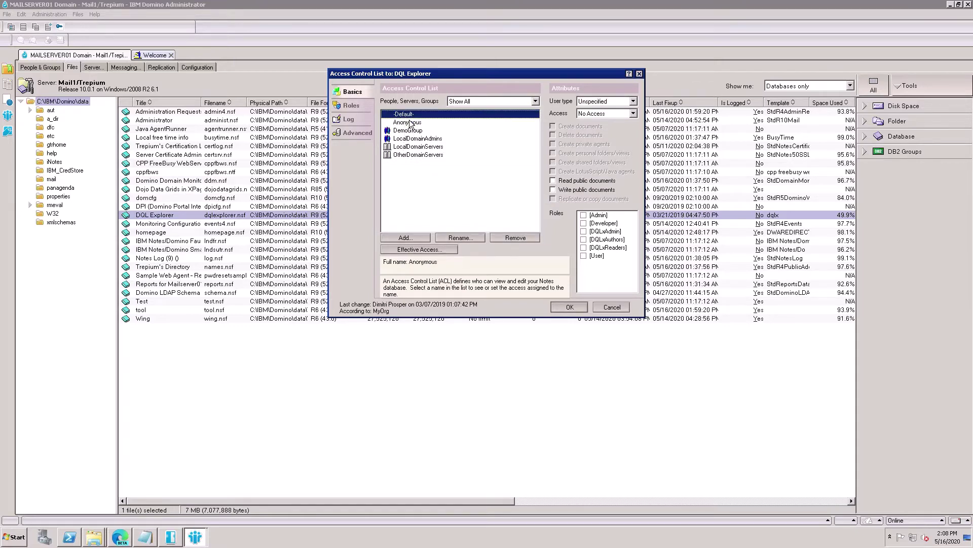
# - Add Administrator and User1 from the address book as new ACL entries
pyautogui.click(415, 238)
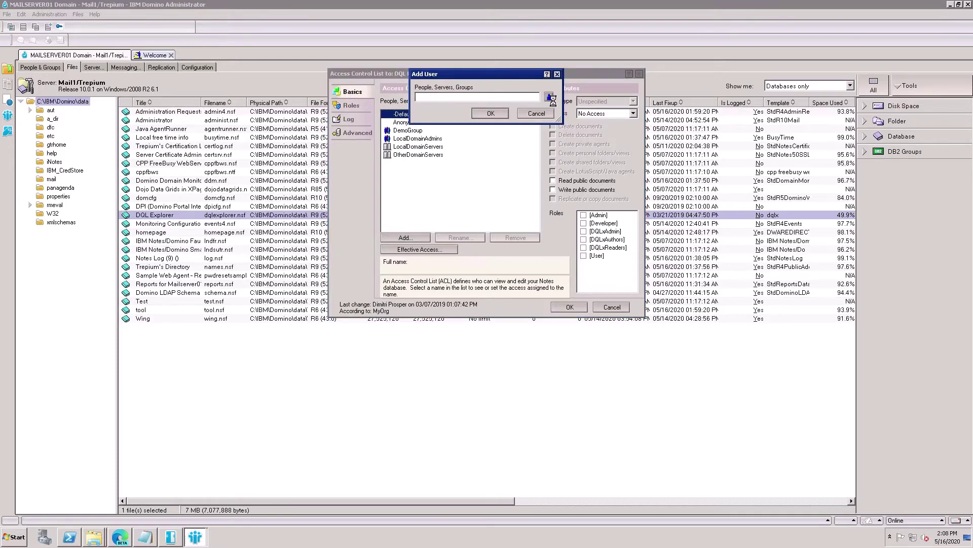
pyautogui.click(549, 97)
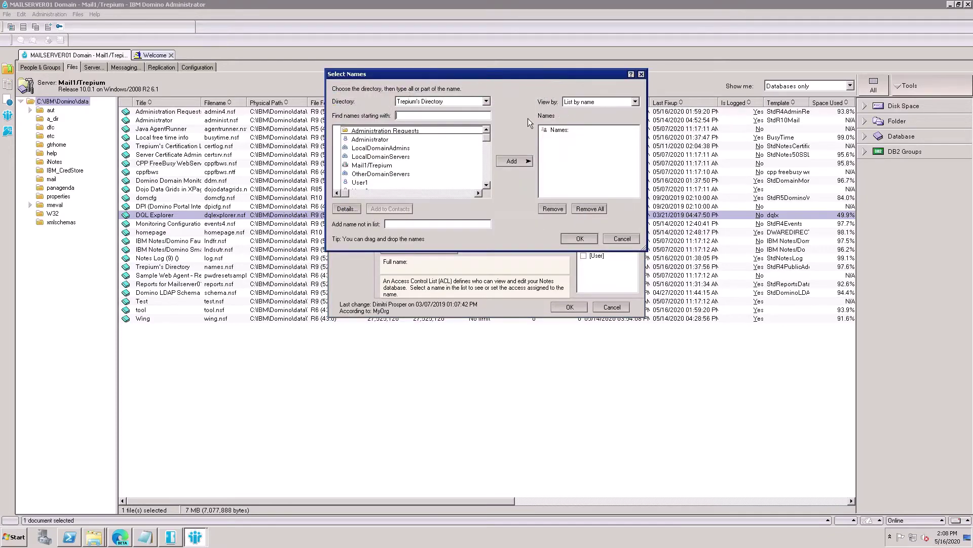
pyautogui.click(370, 139)
pyautogui.click(526, 162)
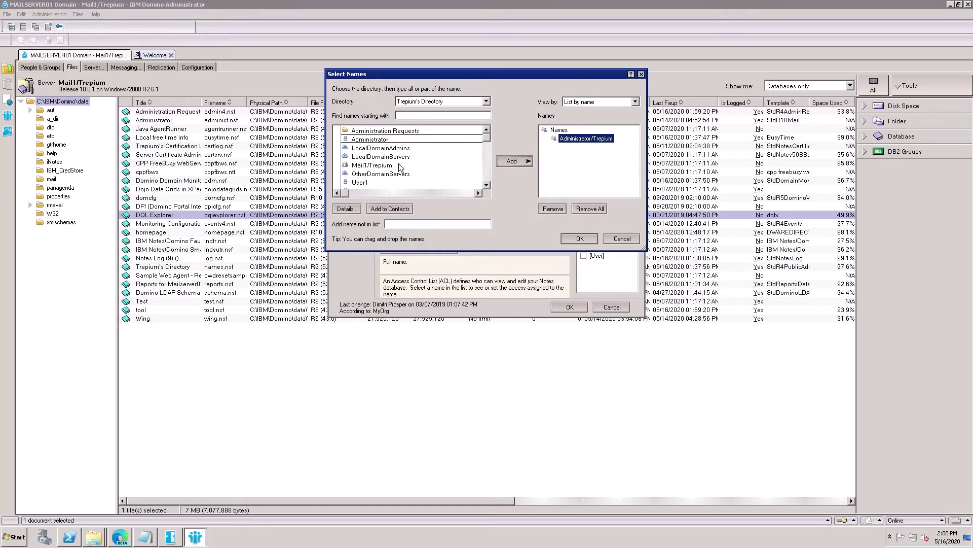
pyautogui.click(369, 183)
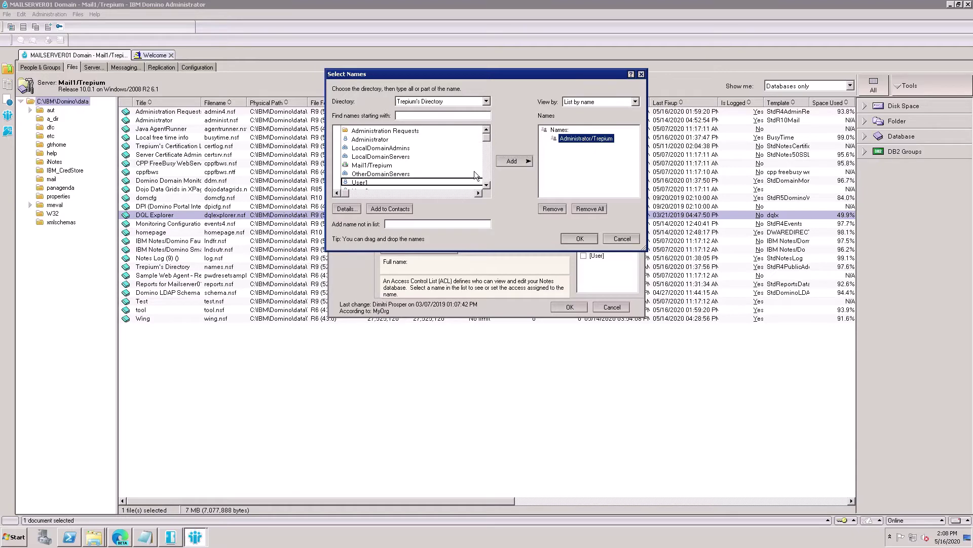
pyautogui.click(522, 162)
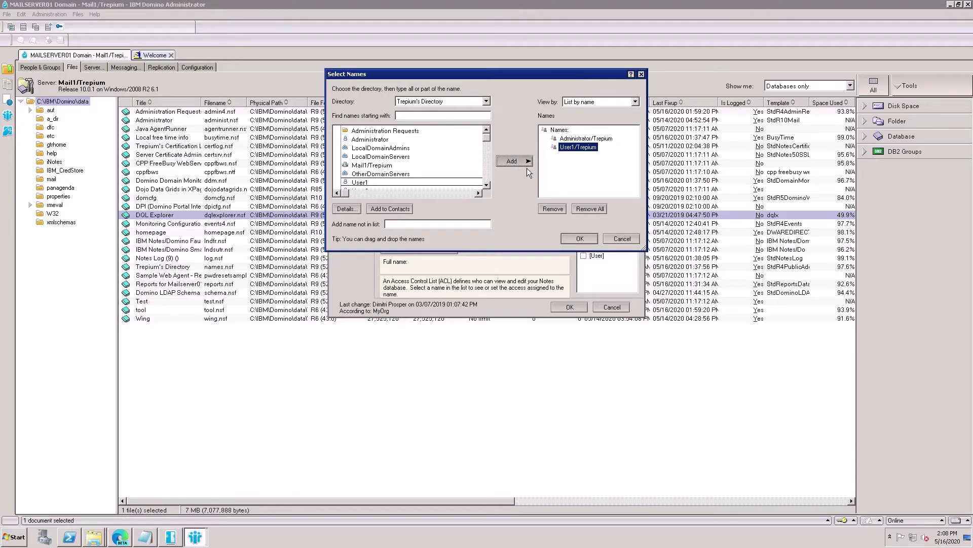
pyautogui.click(580, 239)
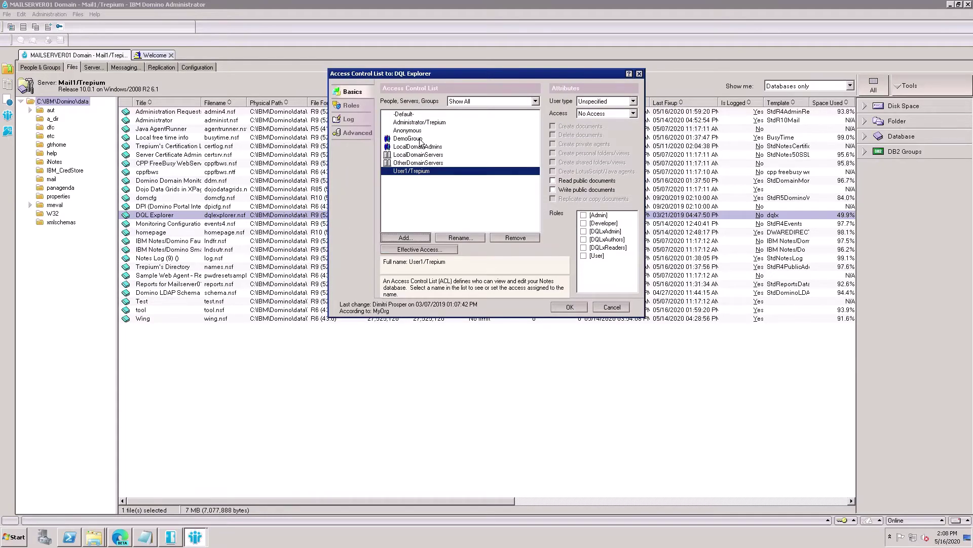
# - Make Administrator/Trepium a Person with Manager access, Delete documents, and [Admin], [Developer], [DQLxAdmin] roles
pyautogui.click(420, 125)
pyautogui.click(596, 102)
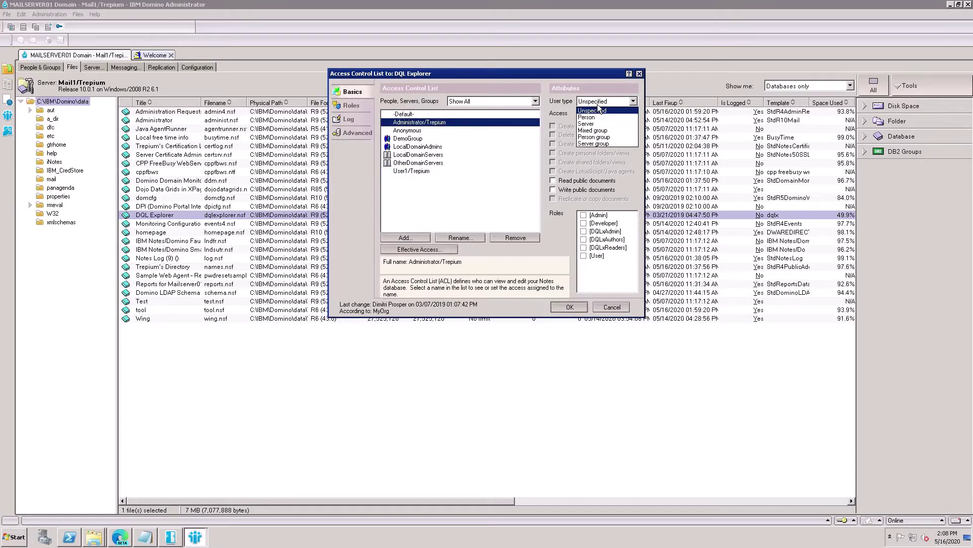
pyautogui.click(598, 120)
pyautogui.click(601, 114)
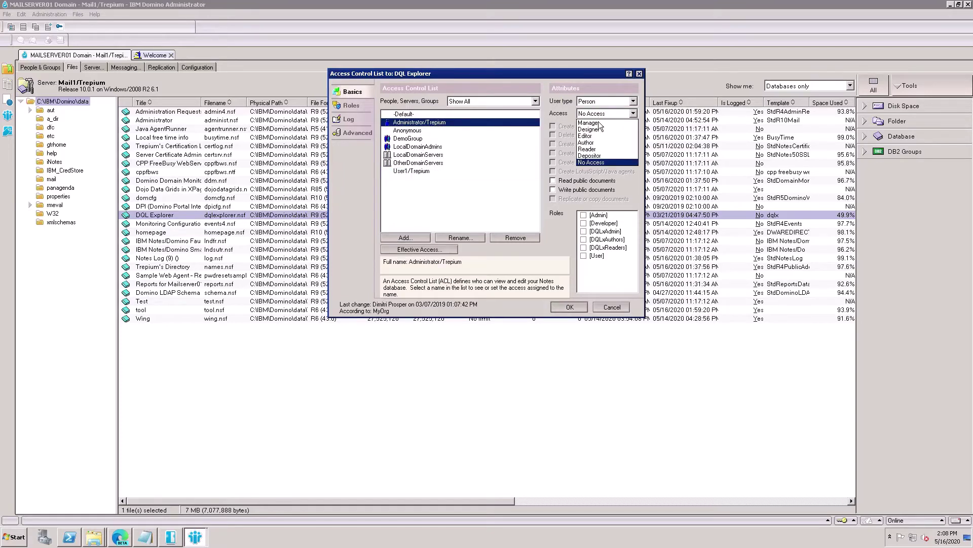
pyautogui.click(600, 122)
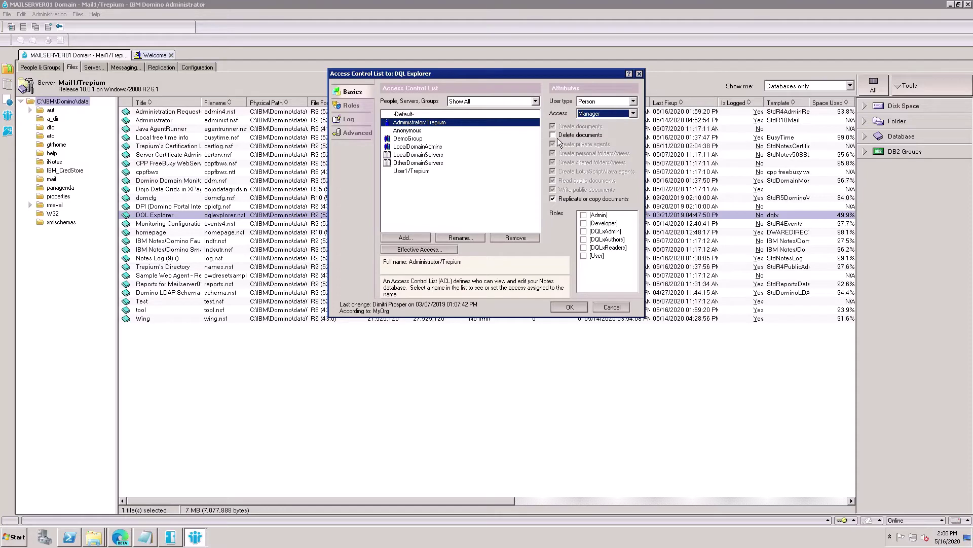
pyautogui.click(558, 137)
pyautogui.click(590, 216)
pyautogui.click(590, 224)
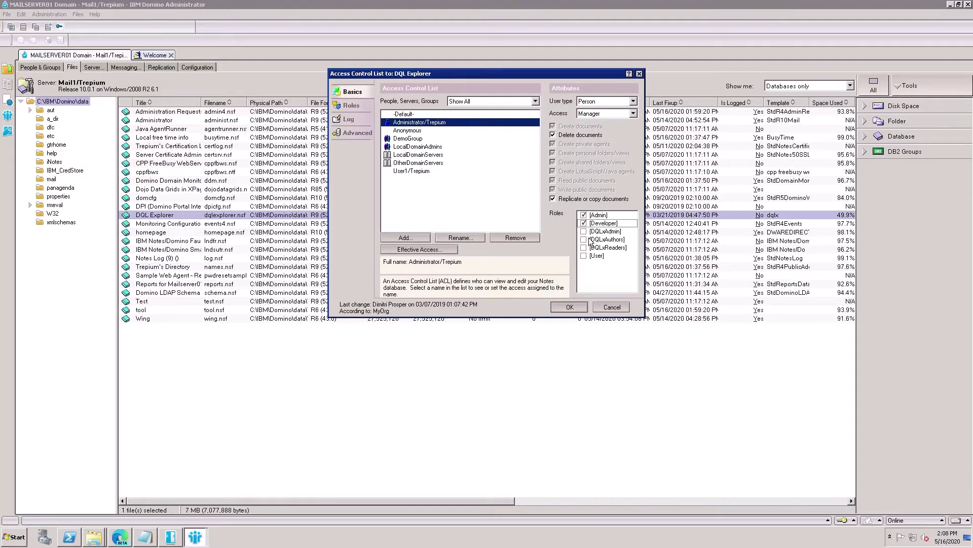
pyautogui.click(590, 232)
pyautogui.click(419, 173)
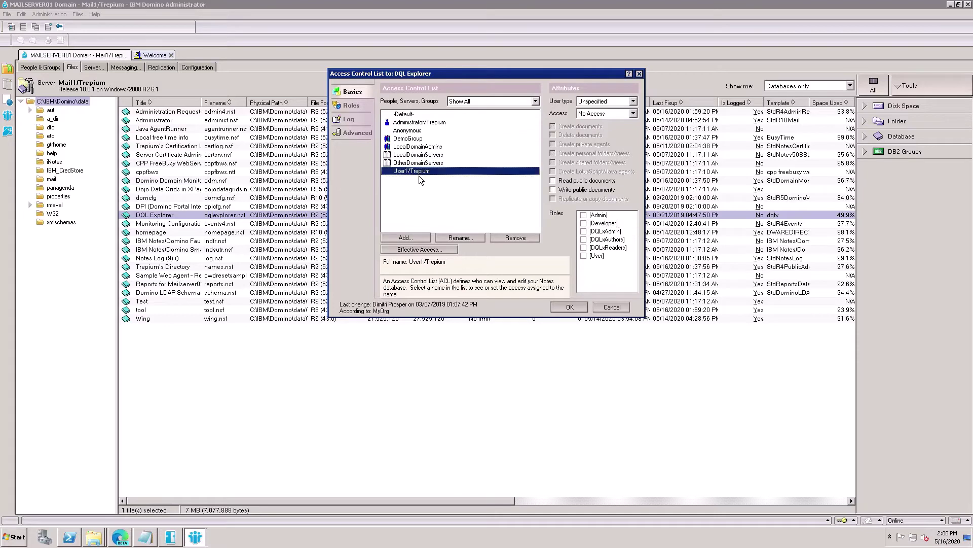
# - Give the user DQLxAuthors, DQLxReaders and User roles, Person type, Author access, delete and personal-folder rights
pyautogui.click(592, 248)
pyautogui.click(592, 240)
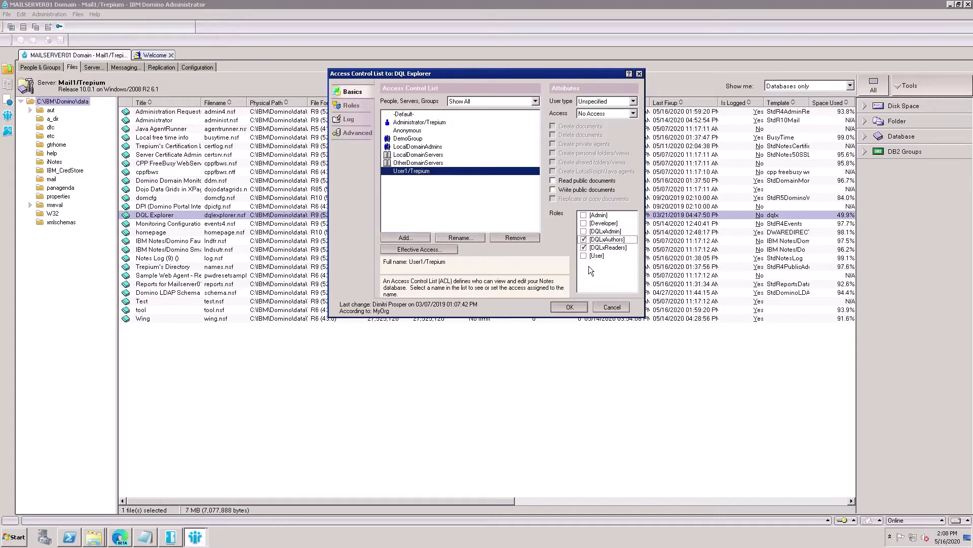
pyautogui.click(590, 255)
pyautogui.click(605, 103)
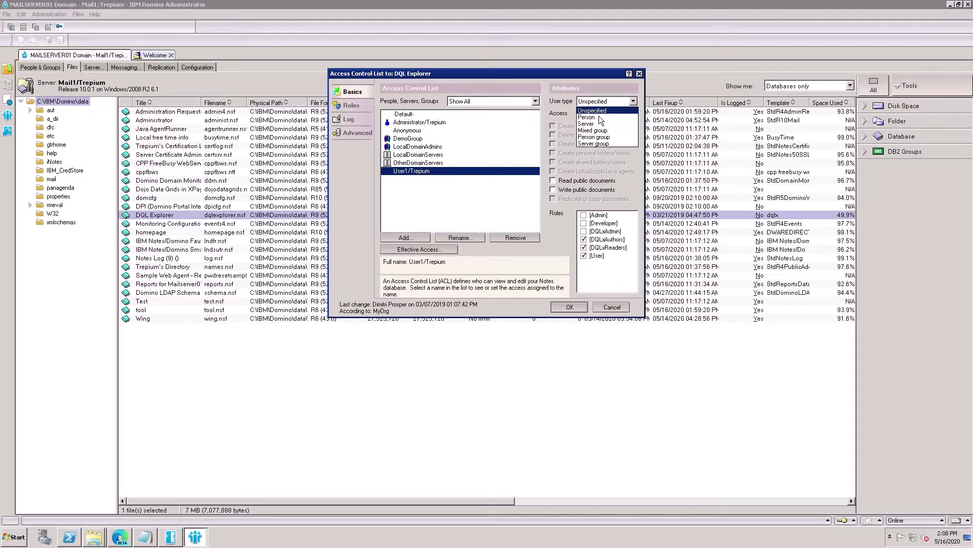
pyautogui.click(599, 117)
pyautogui.click(601, 115)
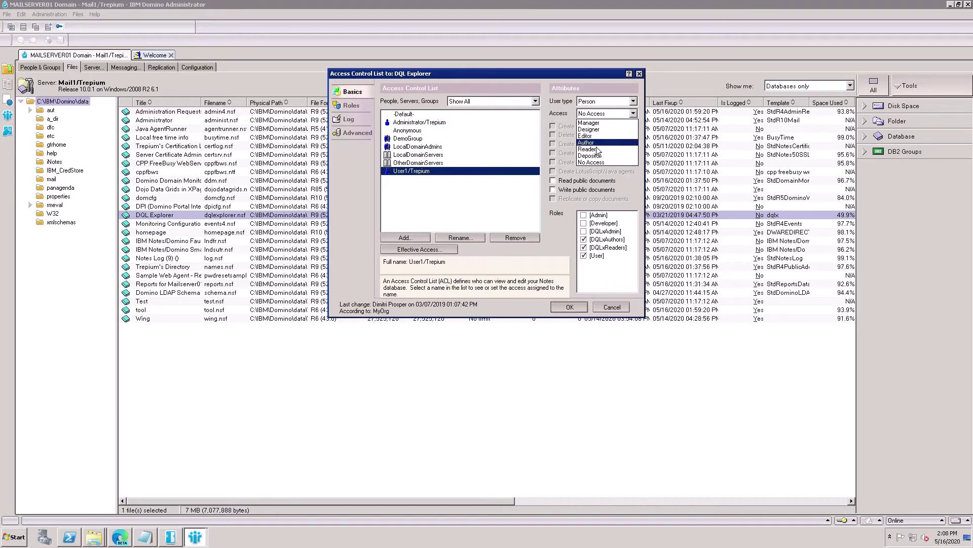
pyautogui.click(592, 142)
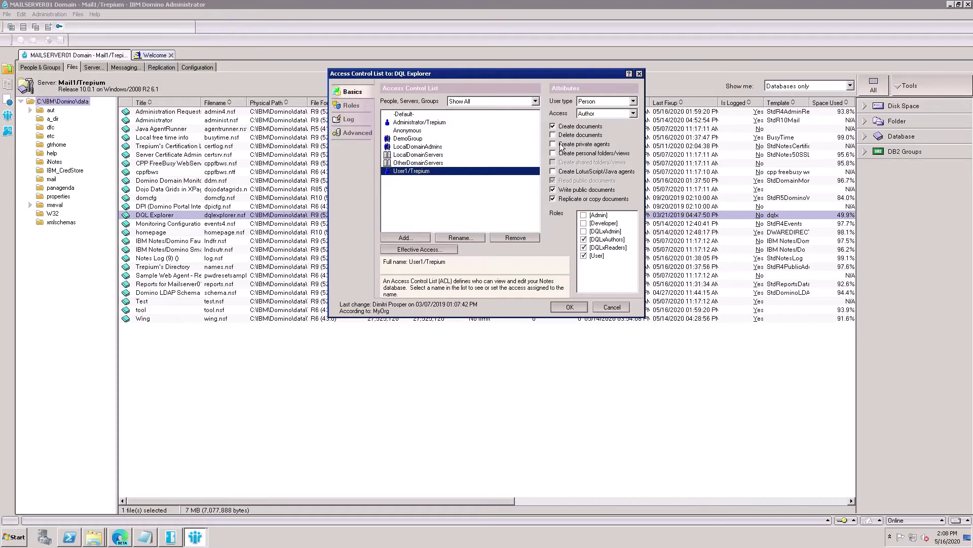
pyautogui.click(561, 146)
pyautogui.click(561, 155)
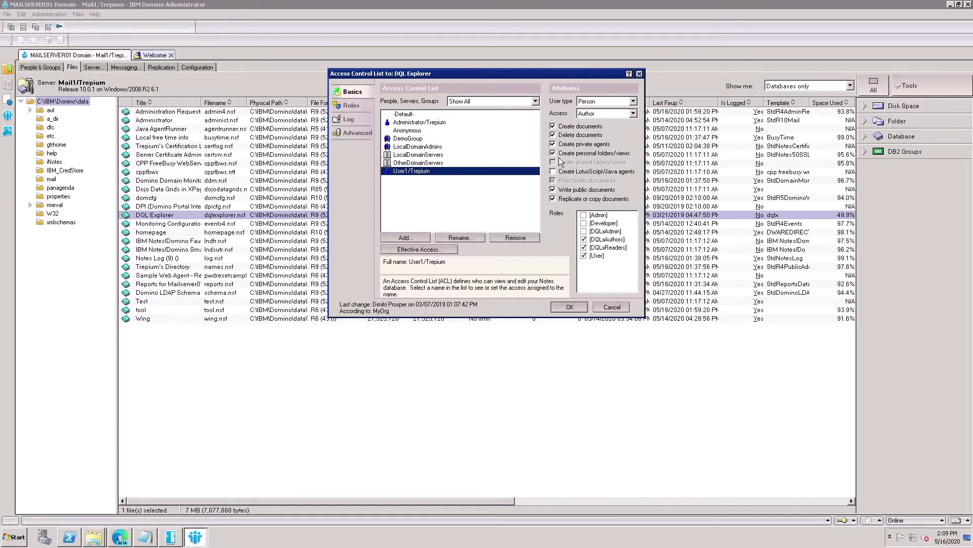
pyautogui.click(568, 312)
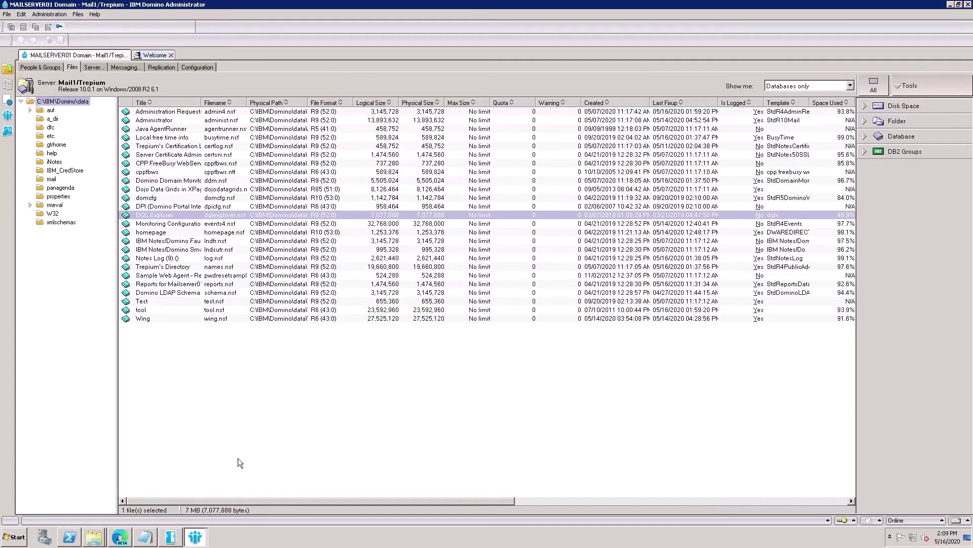
pyautogui.click(152, 536)
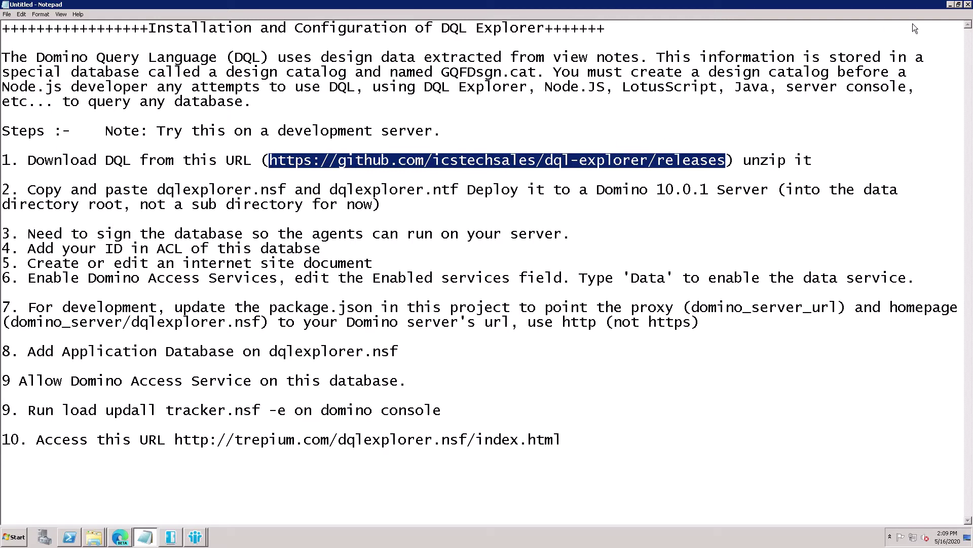
pyautogui.click(949, 4)
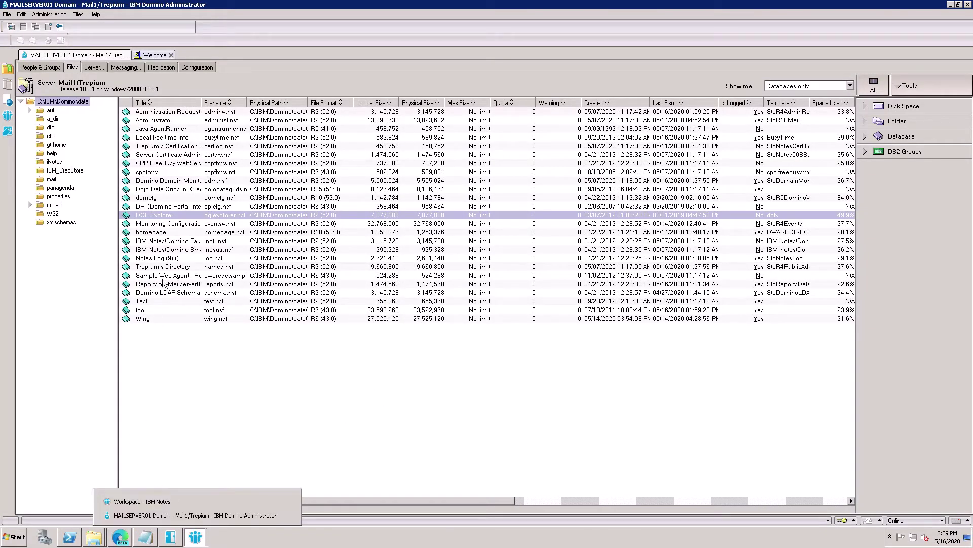
# - Under Configuration > Server > Web > Internet Sites, add a new Web site document
pyautogui.click(206, 71)
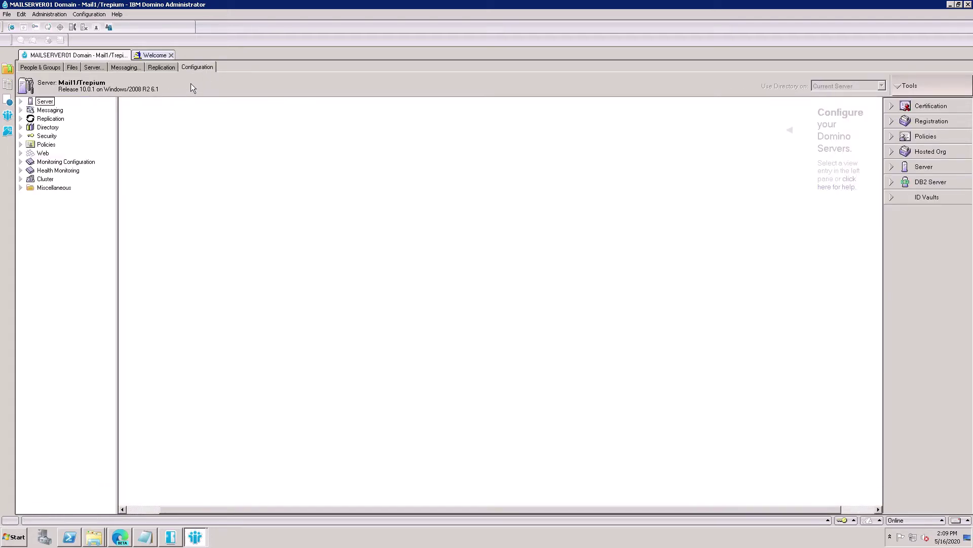
pyautogui.click(22, 102)
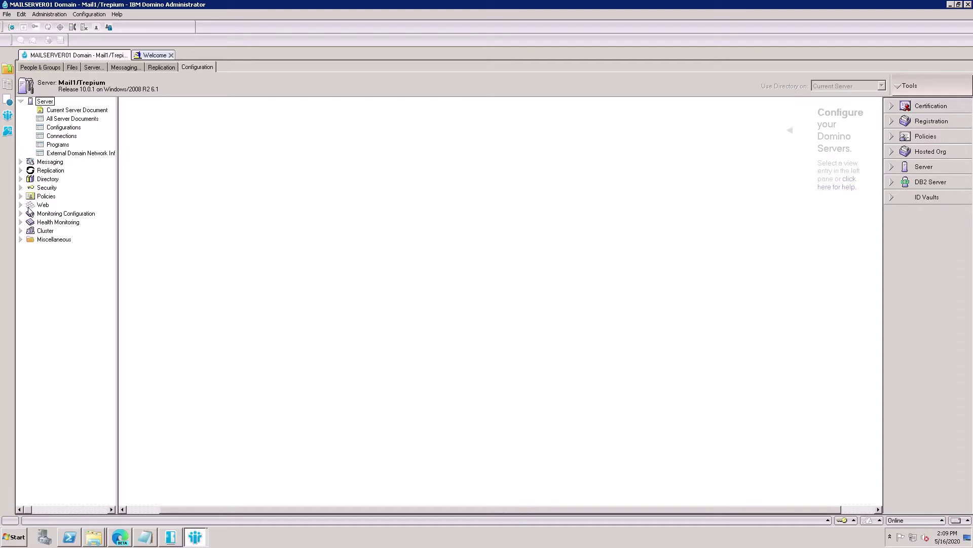
pyautogui.click(28, 206)
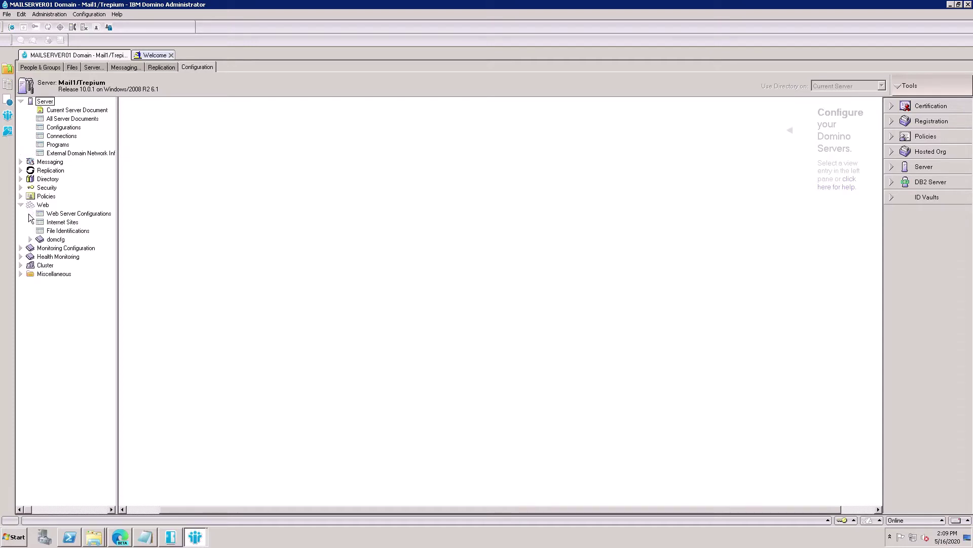
pyautogui.click(61, 226)
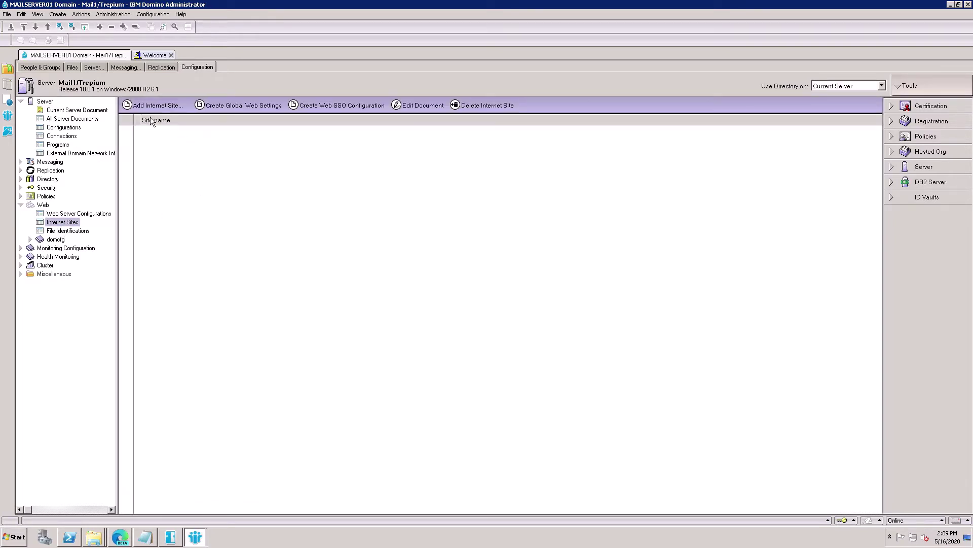
pyautogui.click(175, 110)
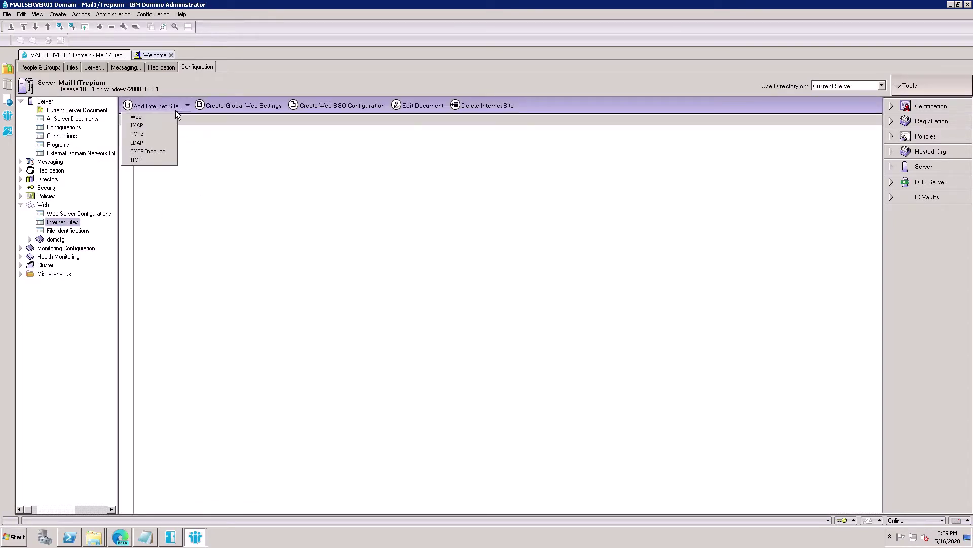
pyautogui.click(147, 122)
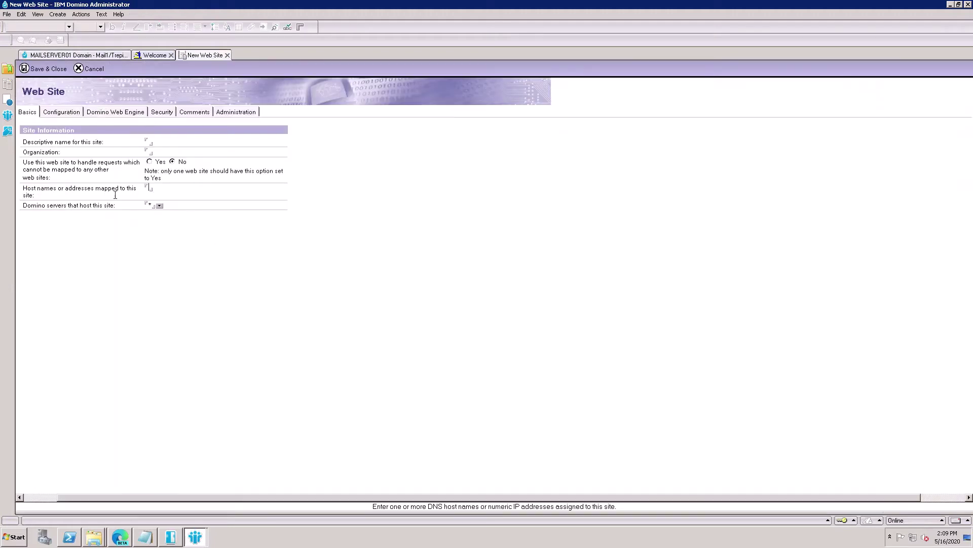
# - Enter 'DQL Explorer' as the descriptive name and 'trepium' as the organization
pyautogui.click(152, 145)
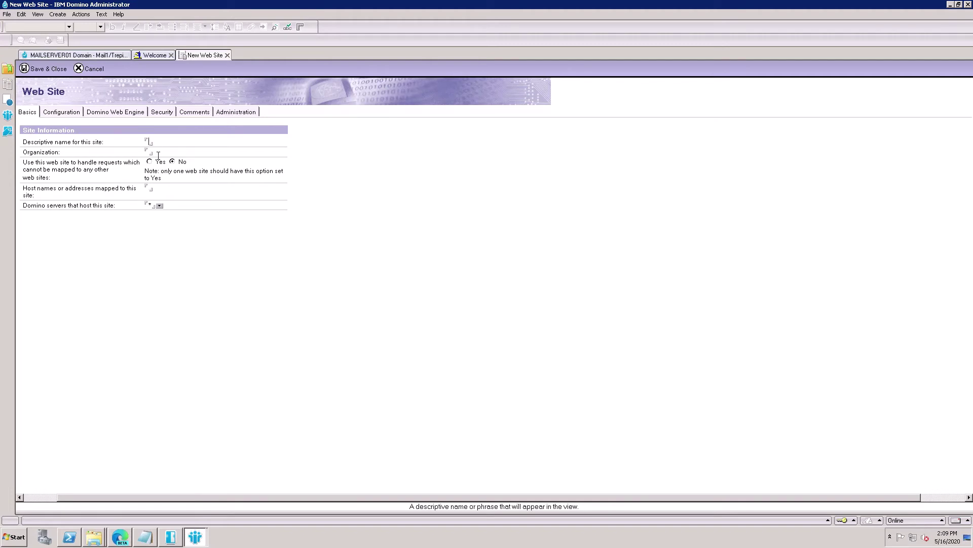
pyautogui.write('DQL Explorer')
pyautogui.press('Tab')
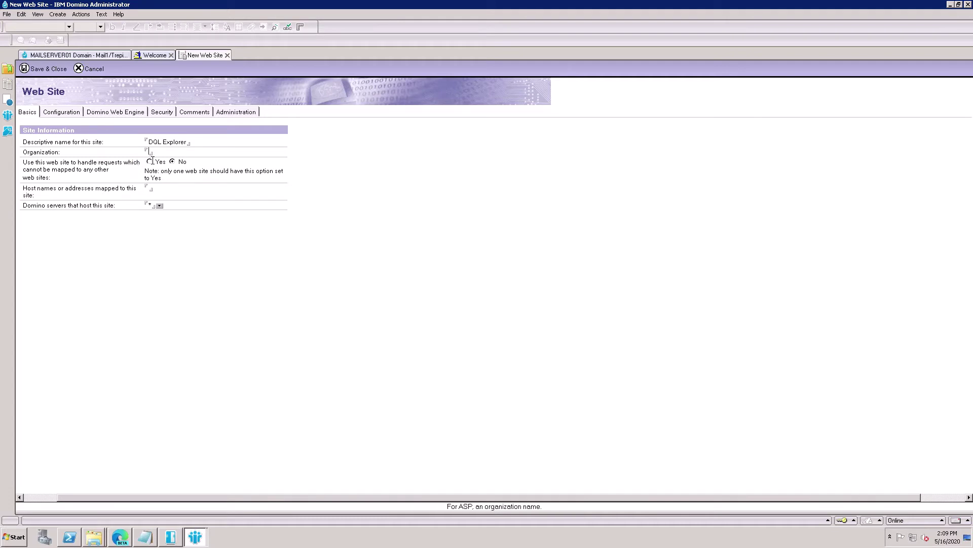
pyautogui.write('trepium')
pyautogui.click(153, 195)
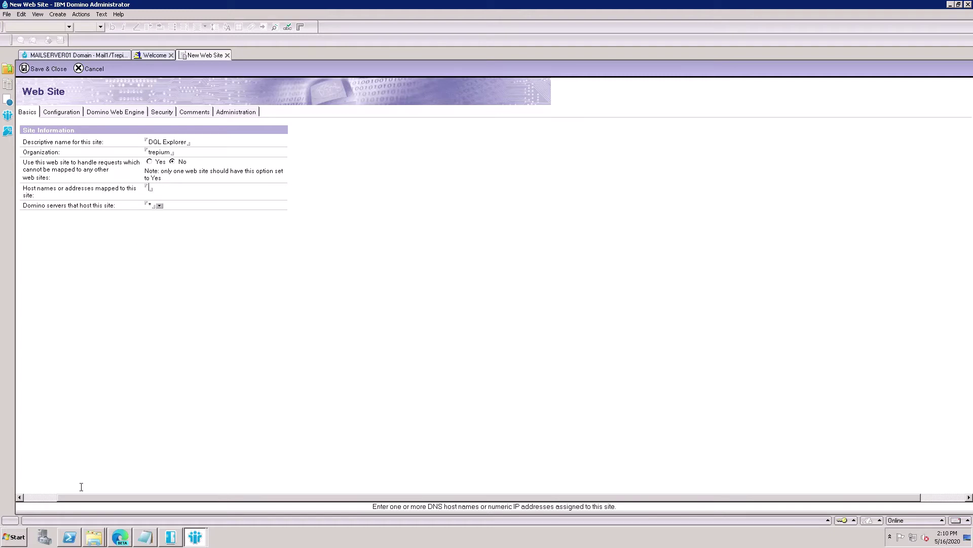
pyautogui.click(16, 536)
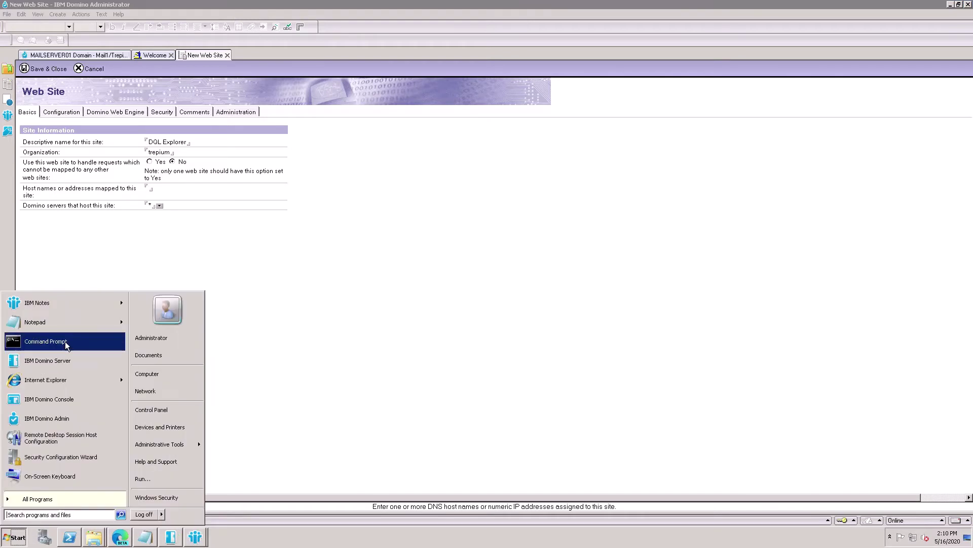
# - Ping trepium.com from an administrator Command Prompt
pyautogui.click(65, 342)
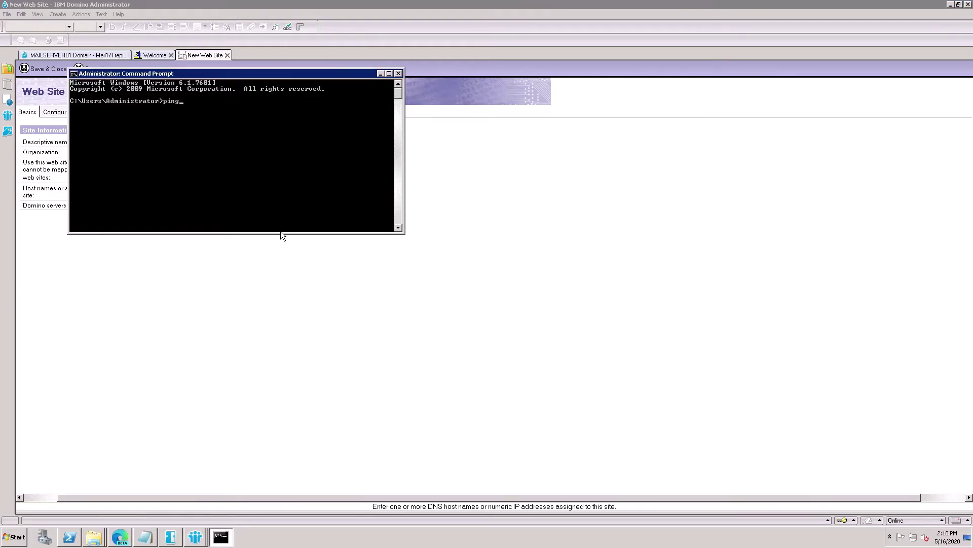
pyautogui.write('ping trepim')
pyautogui.write('m.com')
pyautogui.press('Return')
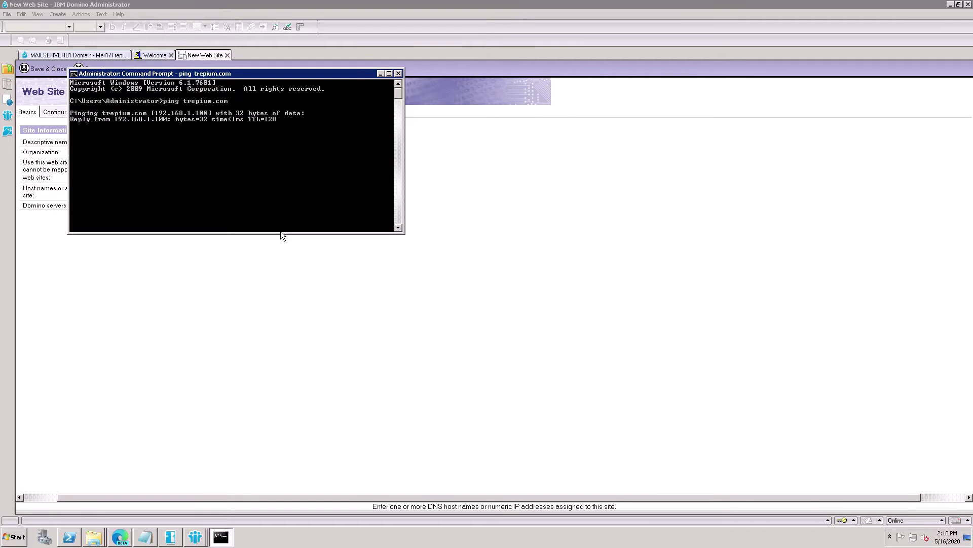
# - Enter trepium.com as the web site's host name
pyautogui.click(241, 297)
pyautogui.click(152, 192)
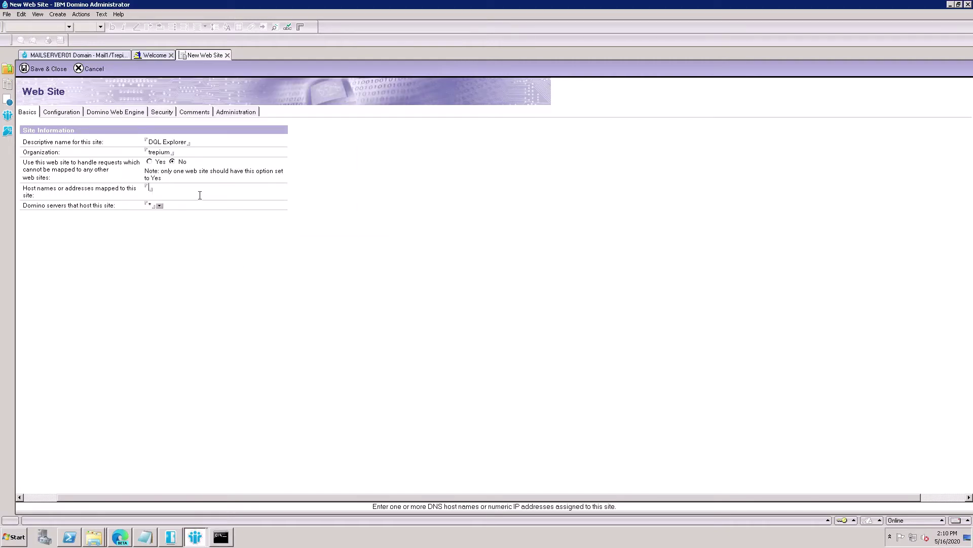
pyautogui.write('trepium.com')
# - Set Enabled services to Data on the site's Configuration tab
pyautogui.click(69, 113)
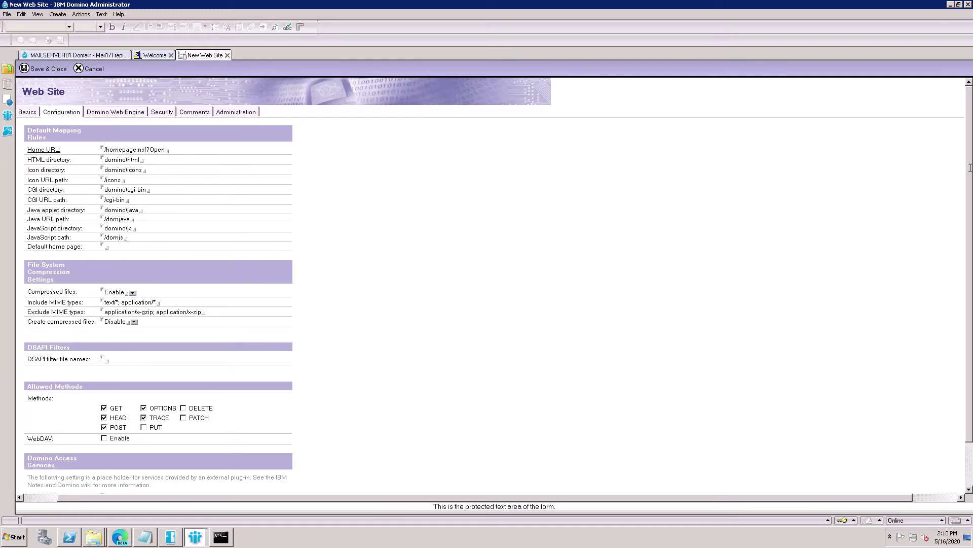
pyautogui.scroll(-3, 489, 283)
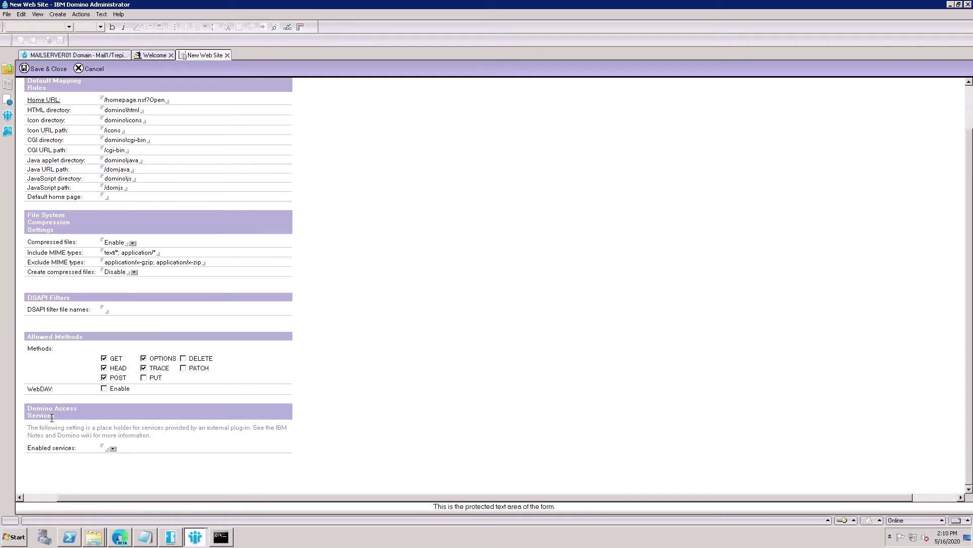
pyautogui.click(120, 452)
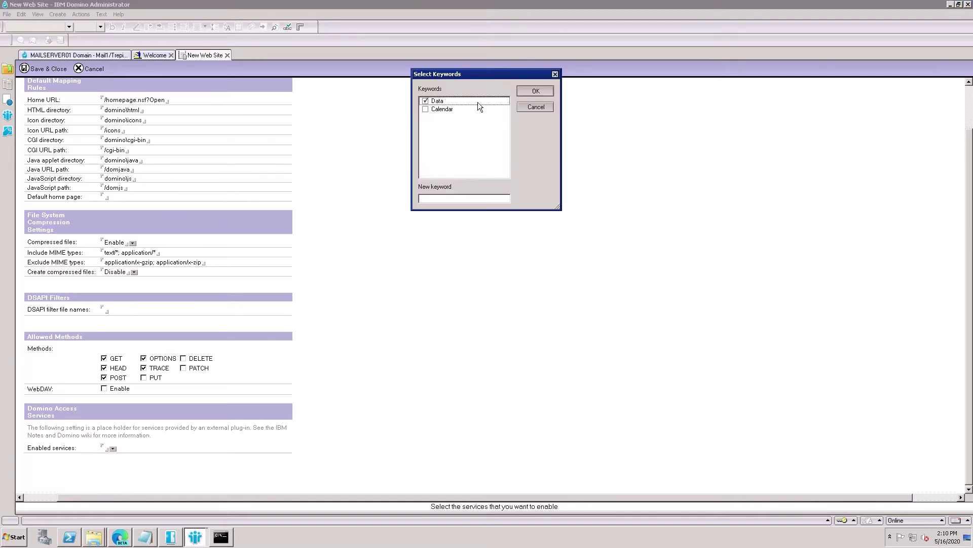
pyautogui.click(533, 95)
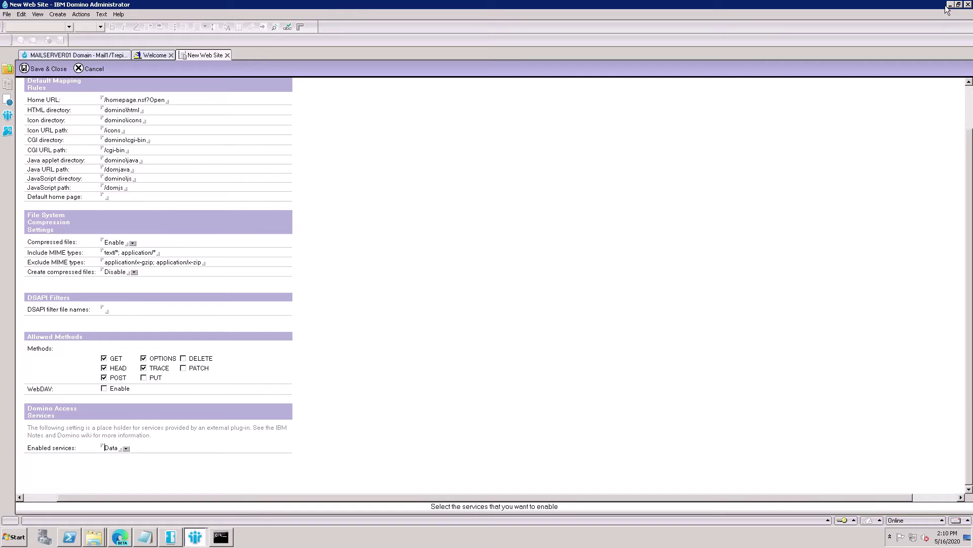
pyautogui.click(971, 106)
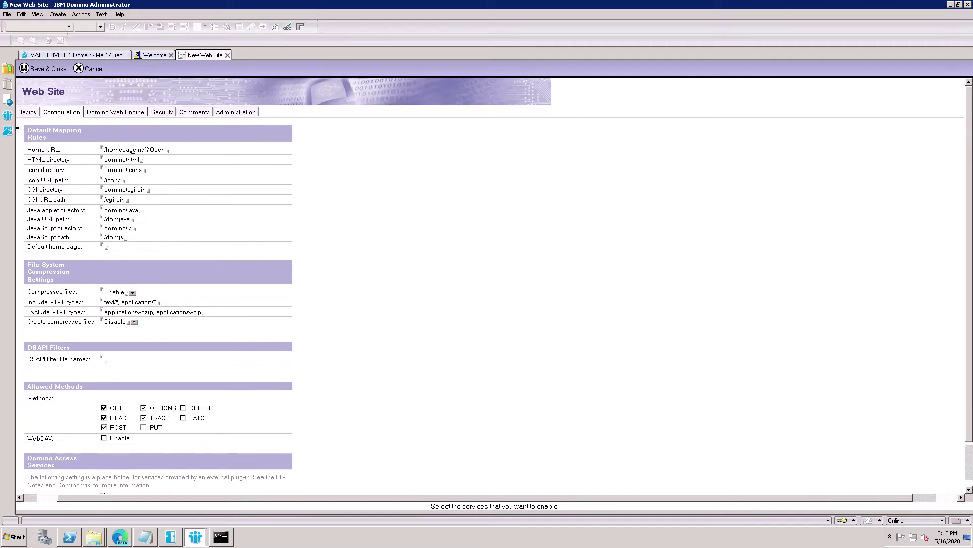
# - Set the Domino Web Engine session authentication to Single Server
pyautogui.click(111, 113)
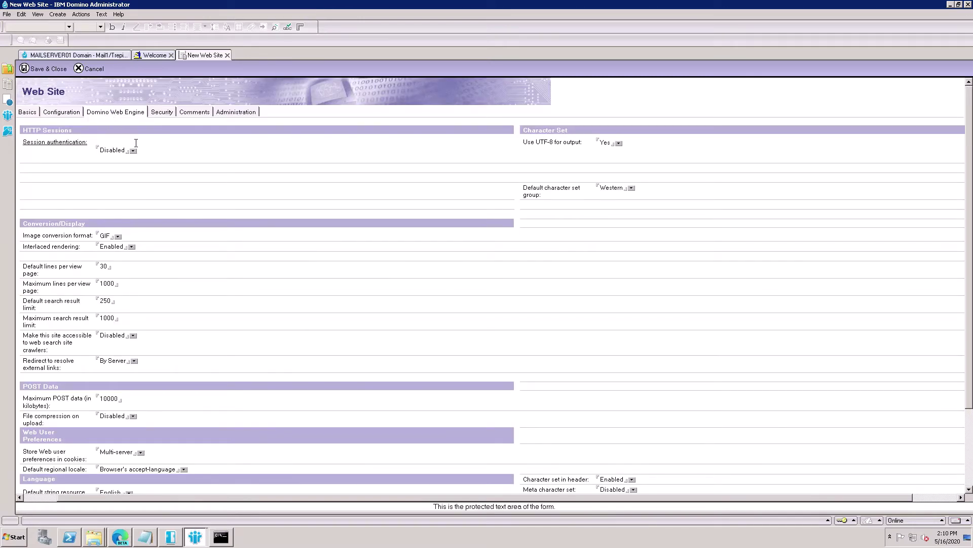
pyautogui.click(136, 156)
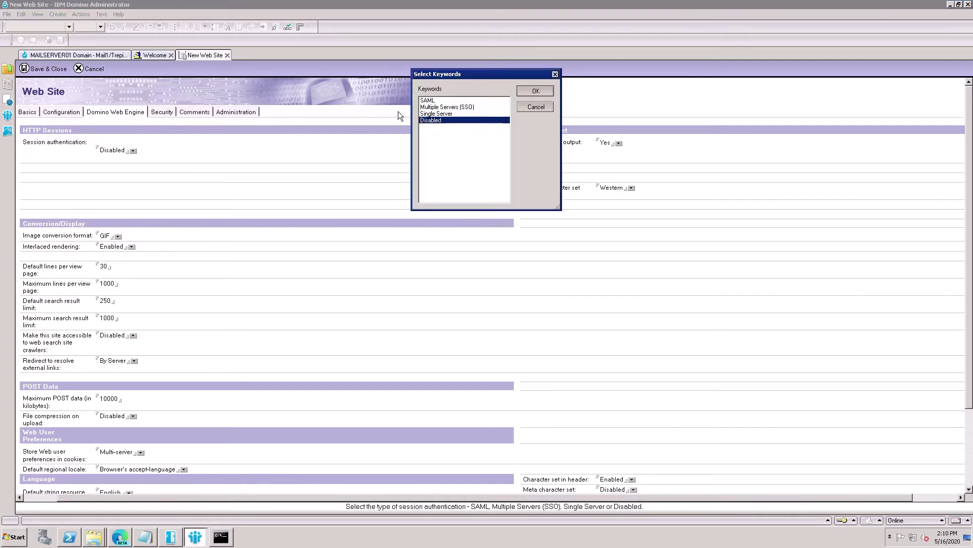
pyautogui.click(439, 114)
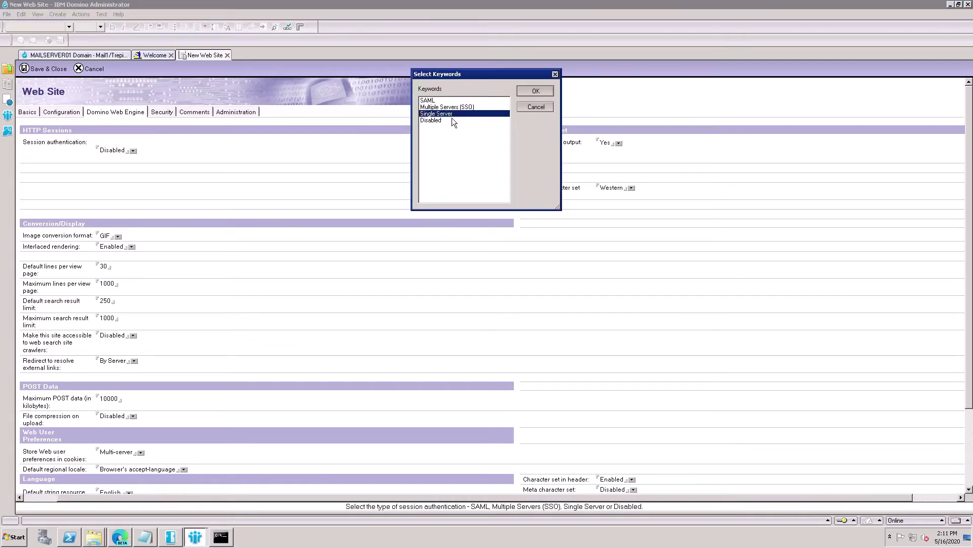
pyautogui.click(536, 92)
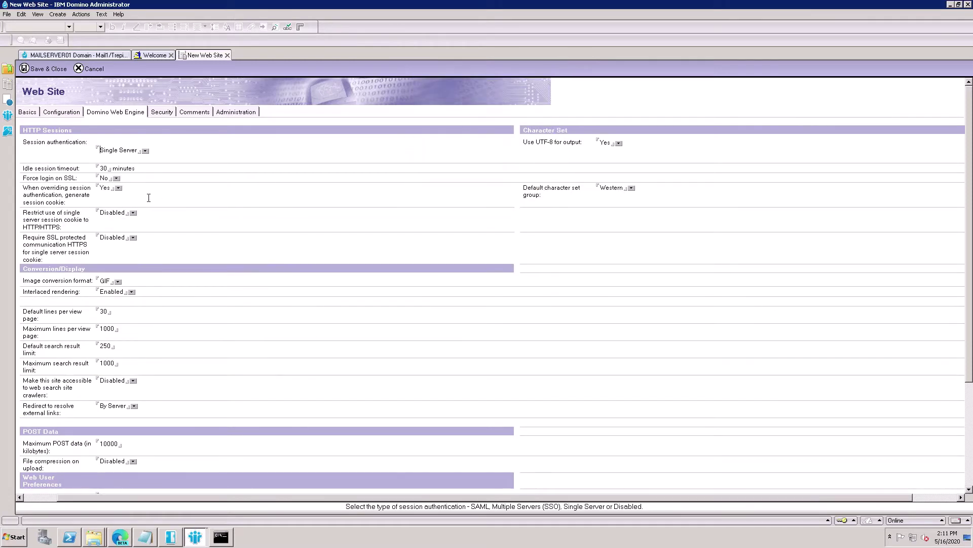
# - Save and close the site document, then expand trepium to show the DQL Explorer entry
pyautogui.click(162, 112)
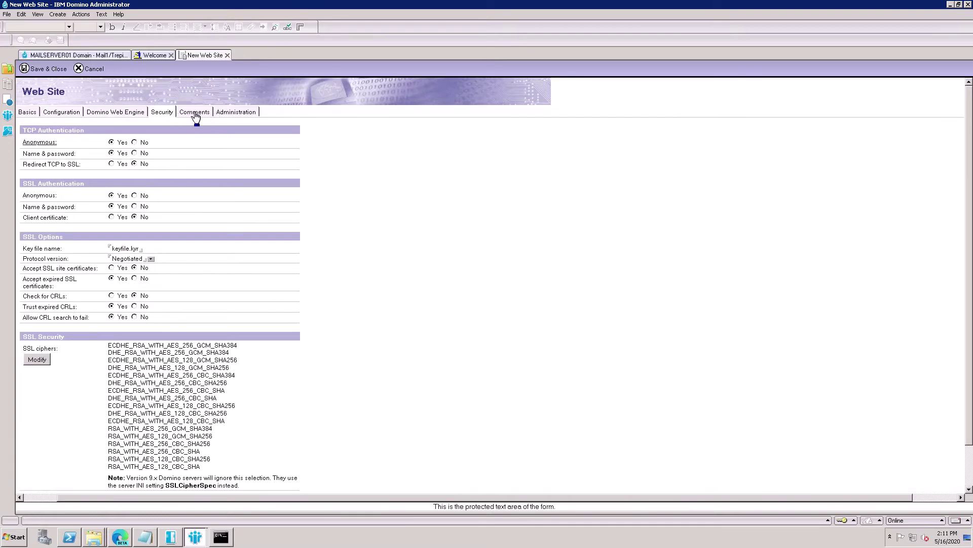
pyautogui.click(52, 75)
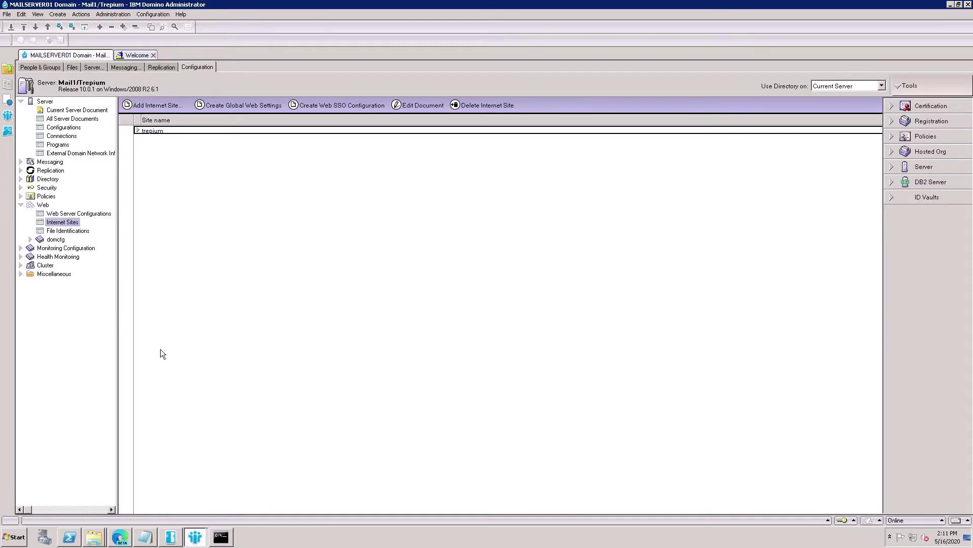
pyautogui.click(139, 131)
# - Select 'package.json' in step 7 of the DQL Explorer install notes
pyautogui.click(145, 537)
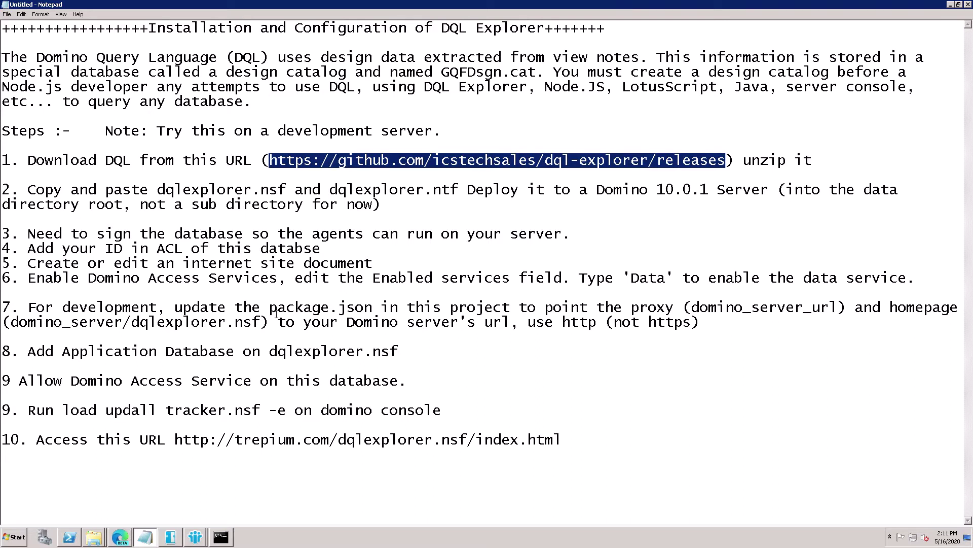
pyautogui.moveTo(273, 313); pyautogui.dragTo(377, 313)
pyautogui.hotkey('ctrl', 'c')
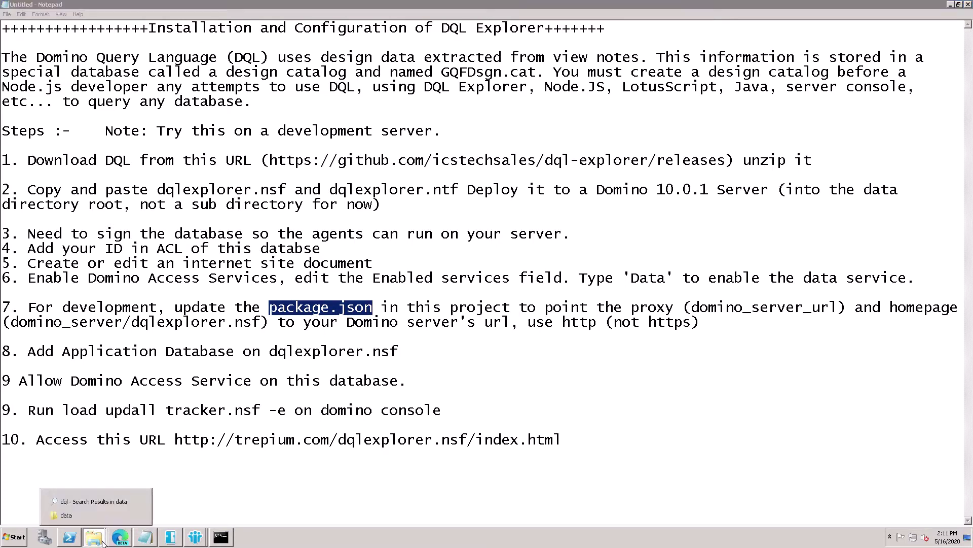
# - Browse to the C:\IBM\Domino\data\domino folder
pyautogui.click(81, 525)
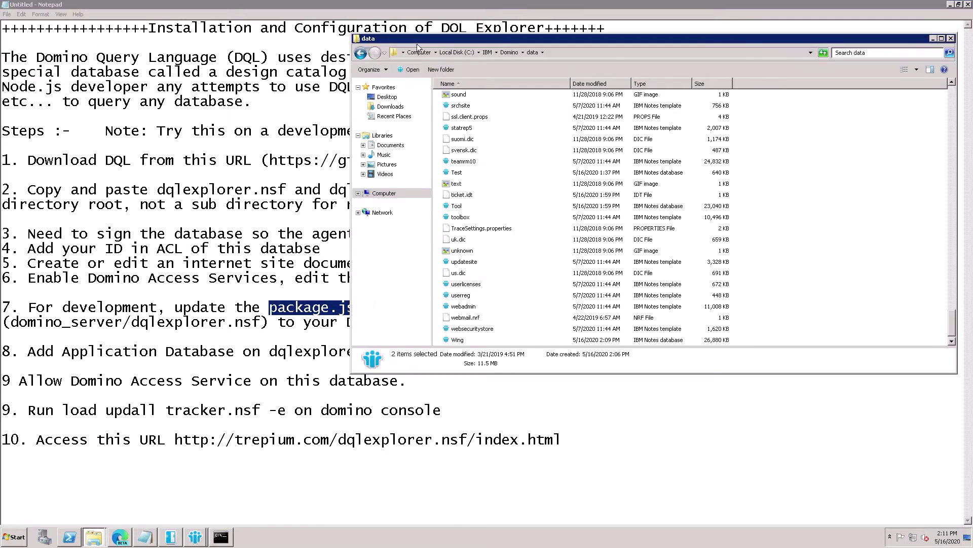
pyautogui.click(464, 55)
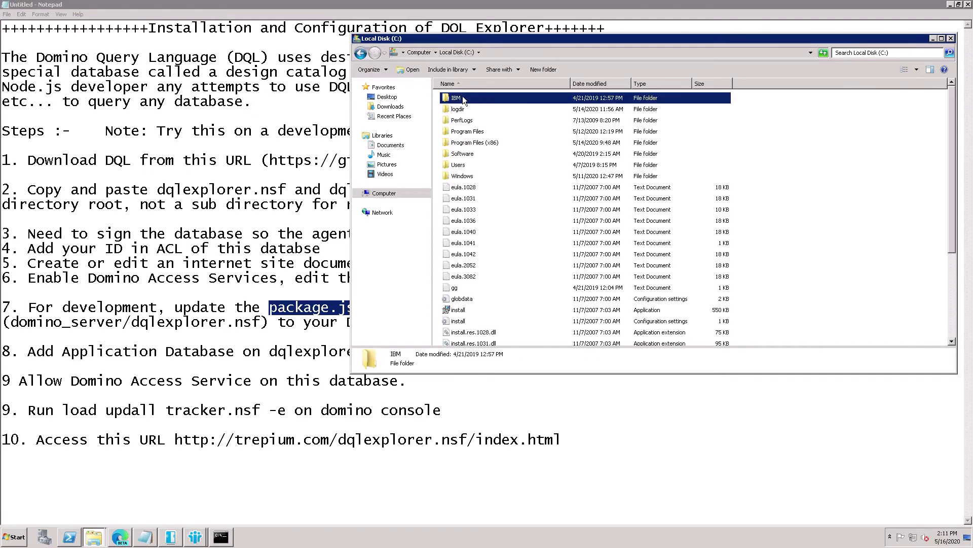
pyautogui.press('Return')
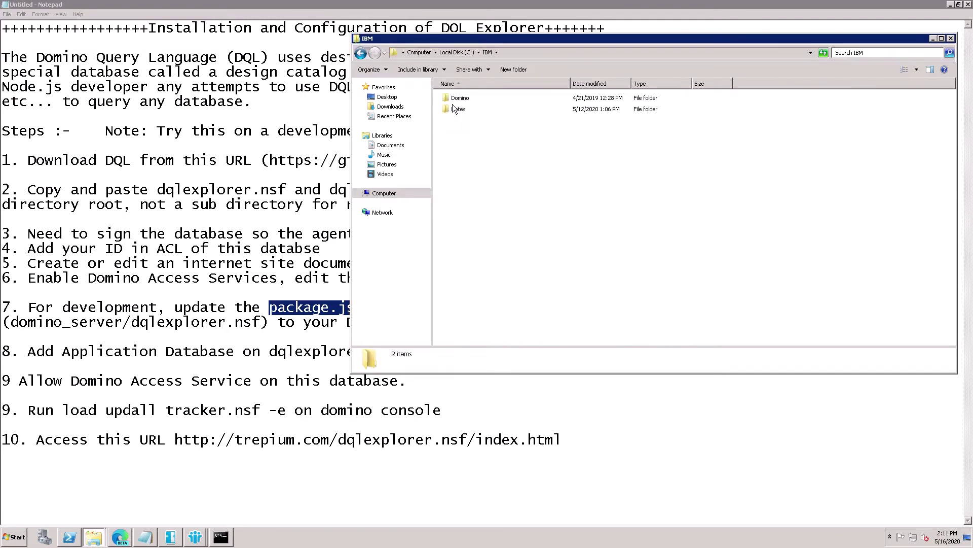
pyautogui.doubleClick(456, 98)
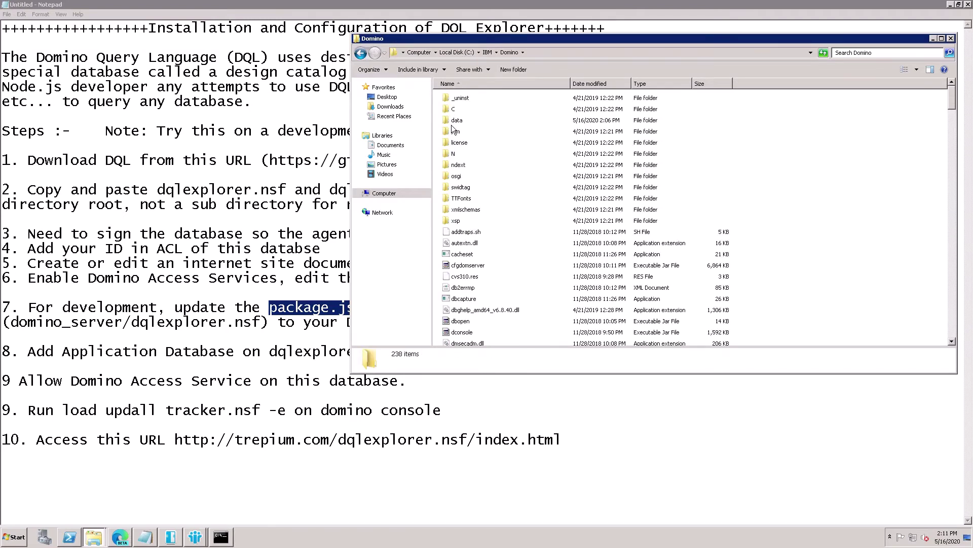
pyautogui.doubleClick(454, 122)
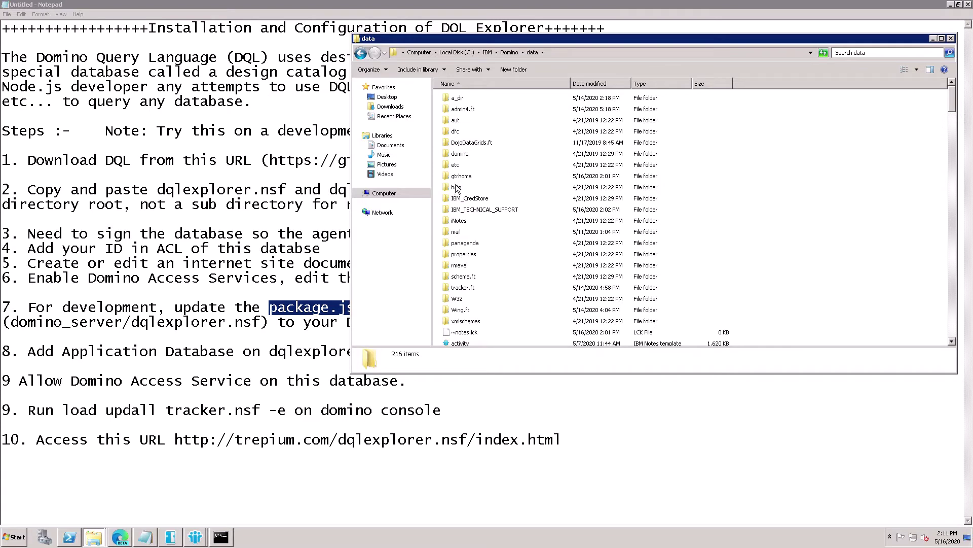
pyautogui.doubleClick(456, 156)
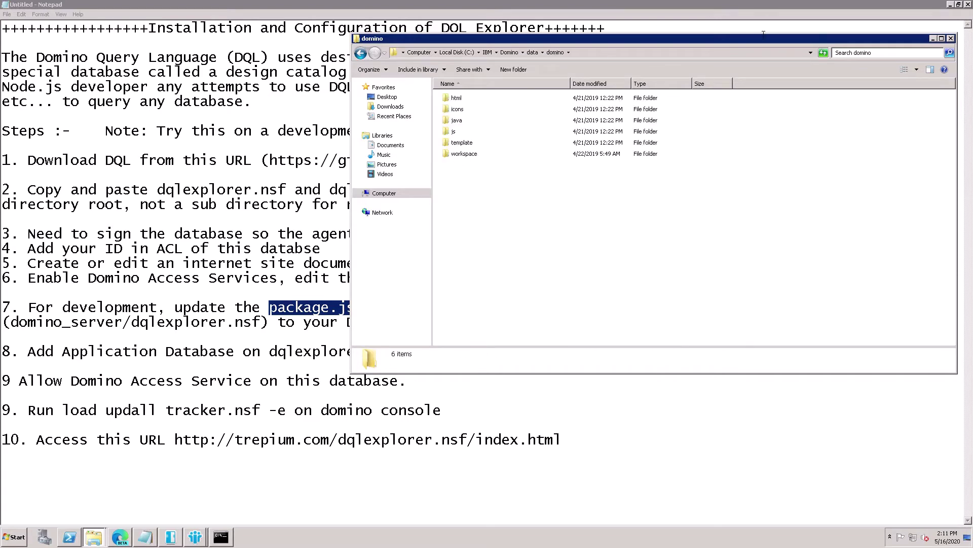
# - Search the domino folder for package.json and open it for editing
pyautogui.click(859, 58)
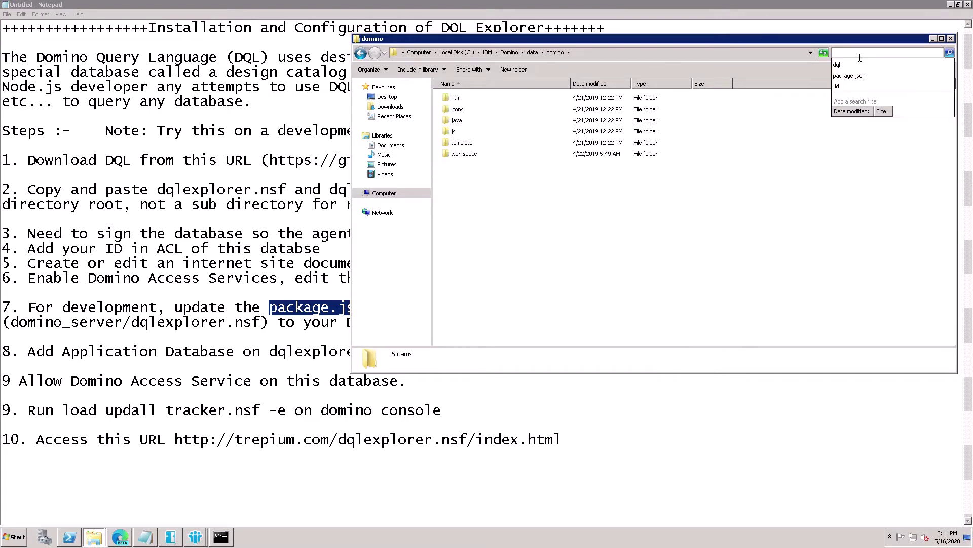
pyautogui.hotkey('ctrl', 'v')
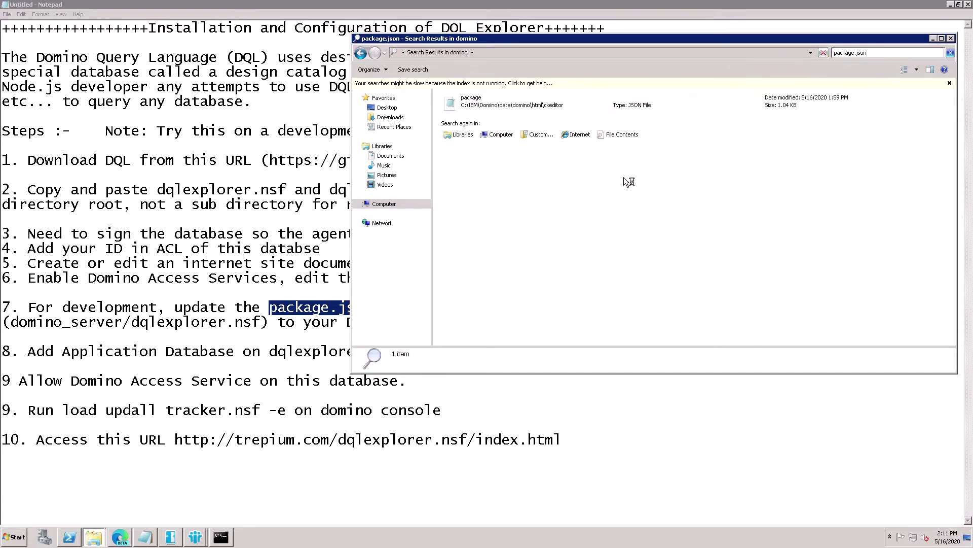
pyautogui.click(462, 108)
pyautogui.rightClick(462, 108)
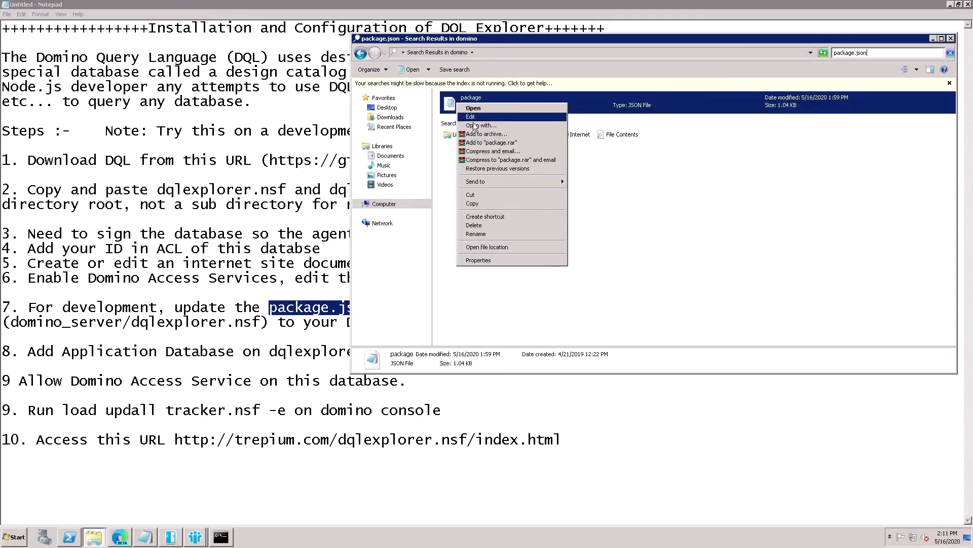
pyautogui.press('Escape')
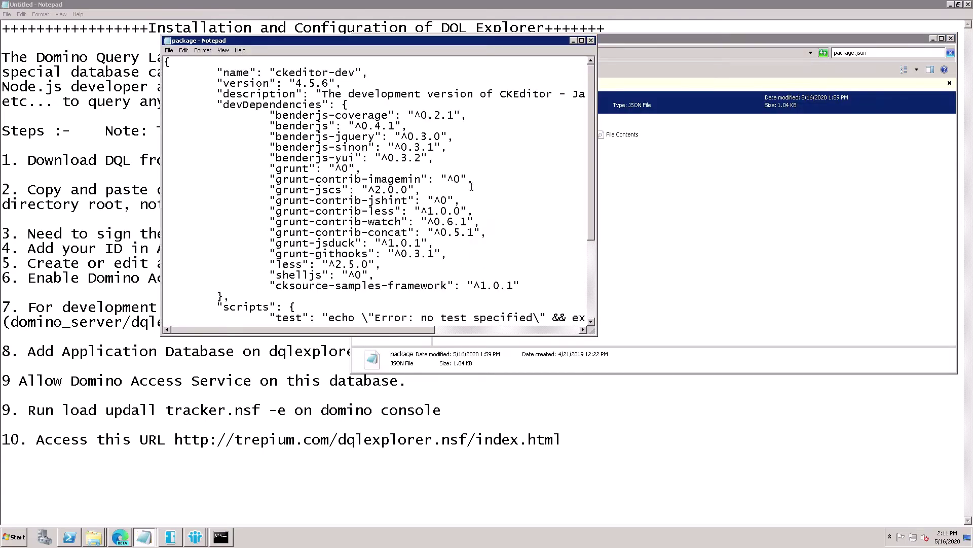
pyautogui.click(584, 41)
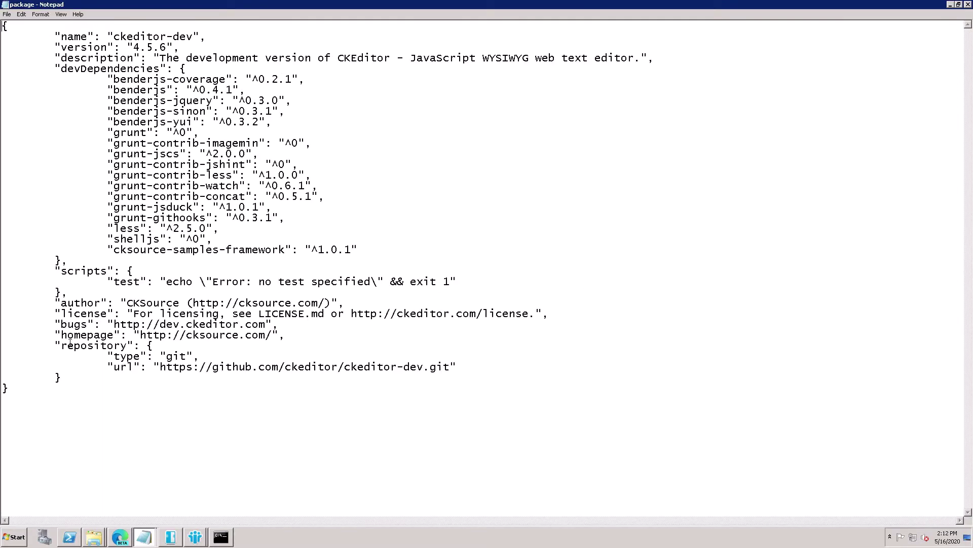
pyautogui.moveTo(61, 336); pyautogui.dragTo(167, 337)
pyautogui.click(262, 339)
pyautogui.click(144, 537)
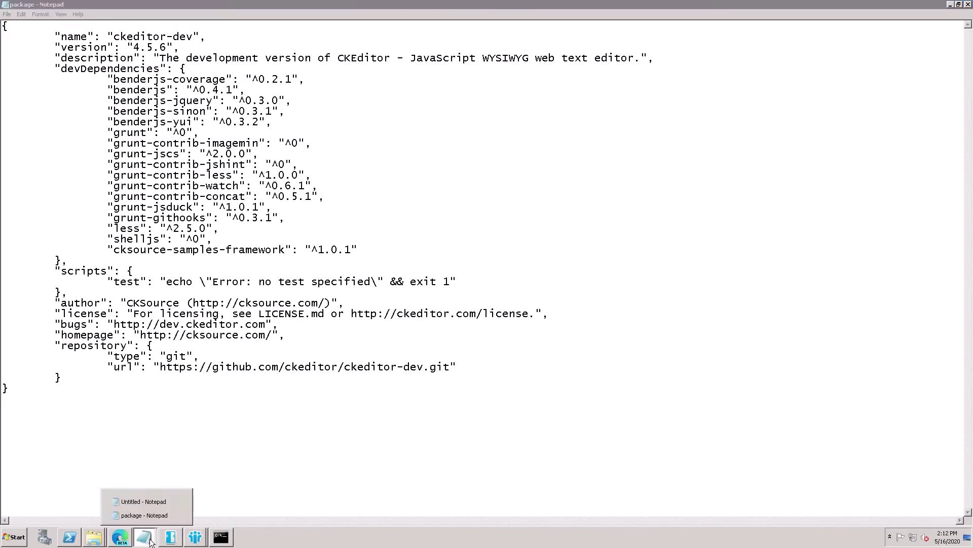
pyautogui.click(136, 518)
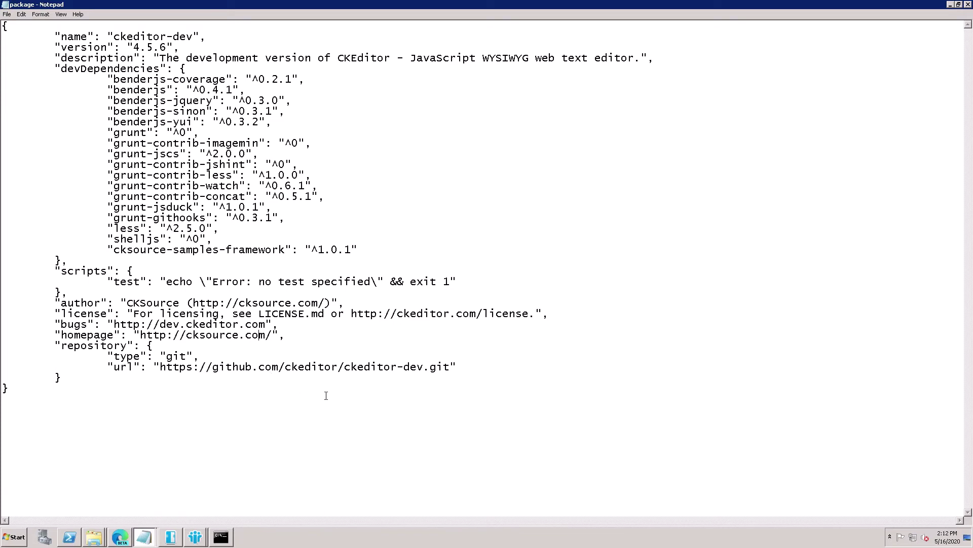
pyautogui.click(144, 537)
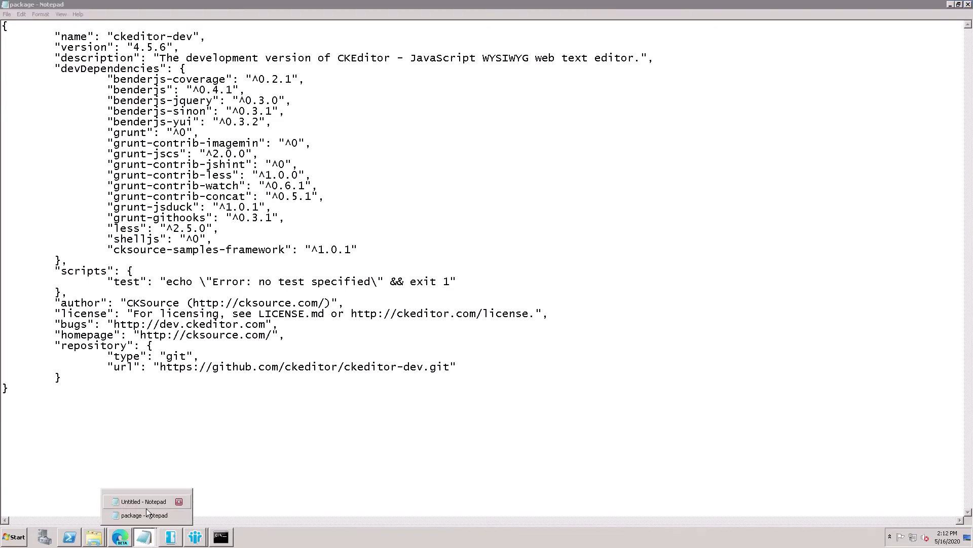
pyautogui.click(178, 501)
pyautogui.click(468, 440)
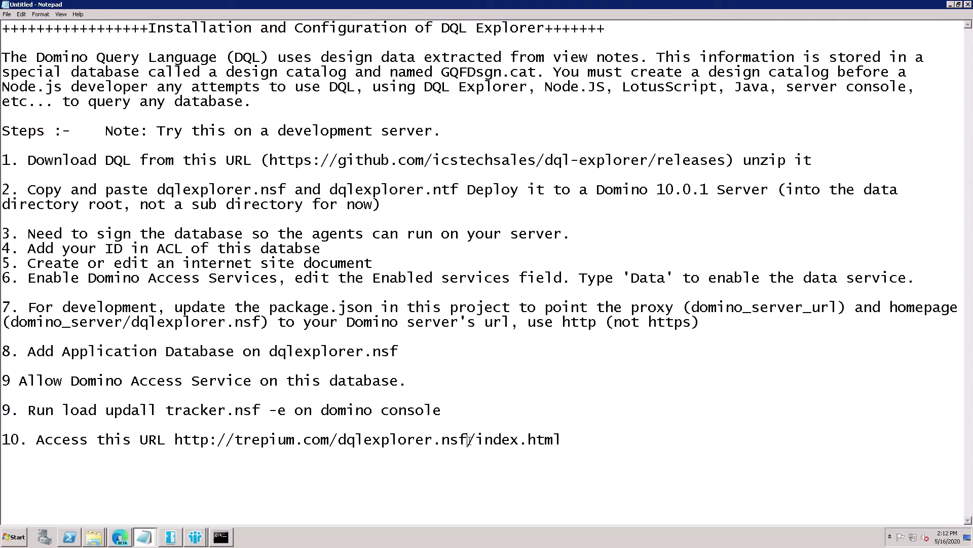
pyautogui.moveTo(469, 440); pyautogui.dragTo(182, 446)
pyautogui.hotkey('ctrl', 'c')
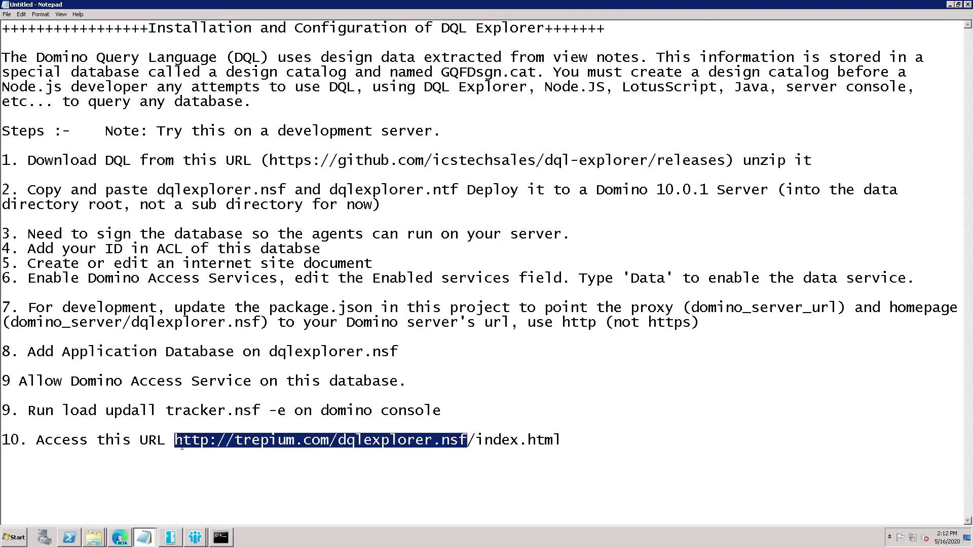
pyautogui.moveTo(126, 542)
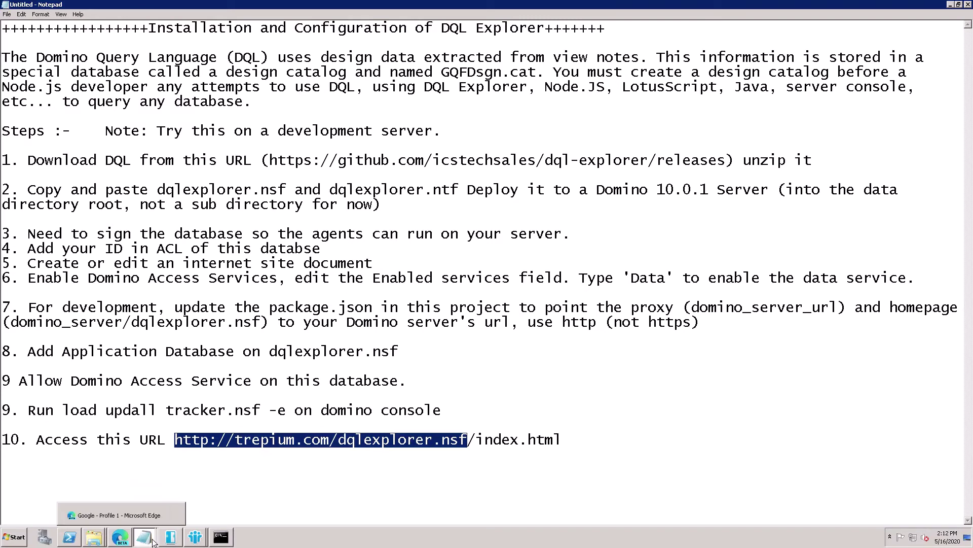
pyautogui.moveTo(154, 527)
pyautogui.click(153, 504)
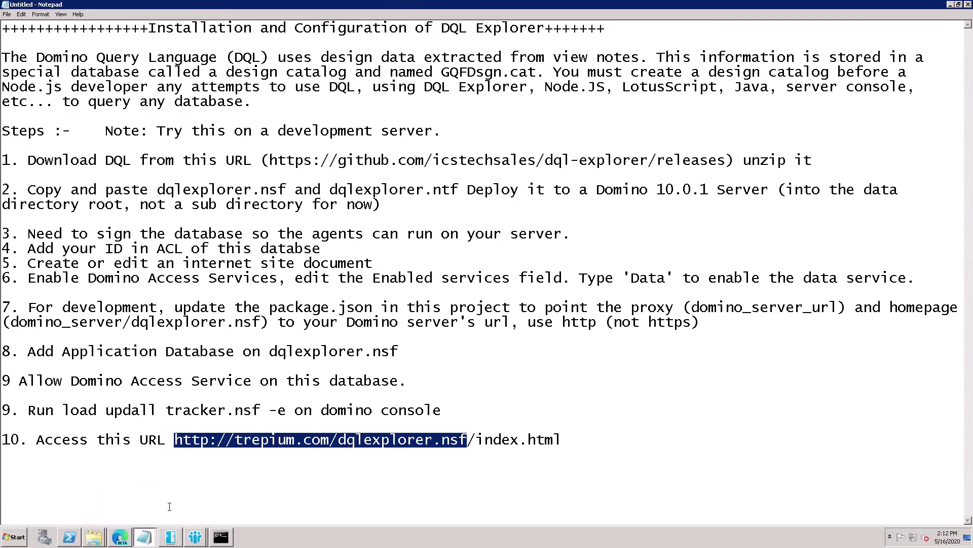
pyautogui.click(144, 537)
pyautogui.click(146, 516)
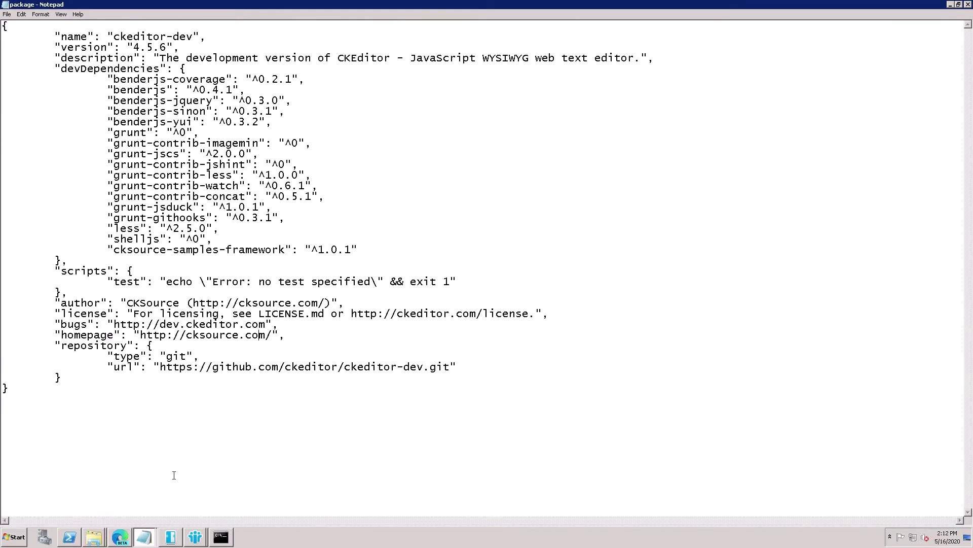
pyautogui.moveTo(273, 335); pyautogui.dragTo(147, 344)
pyautogui.hotkey('ctrl', 'v')
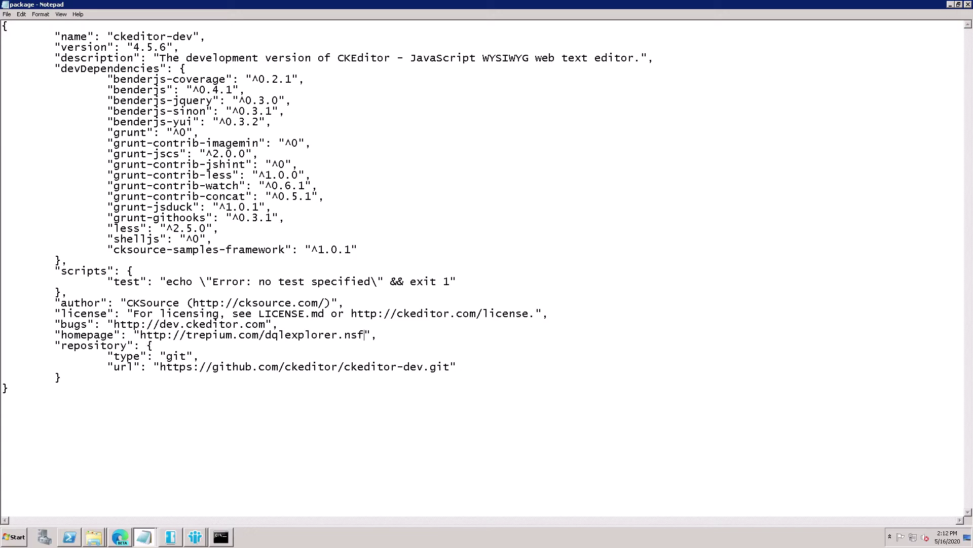
pyautogui.click(967, 4)
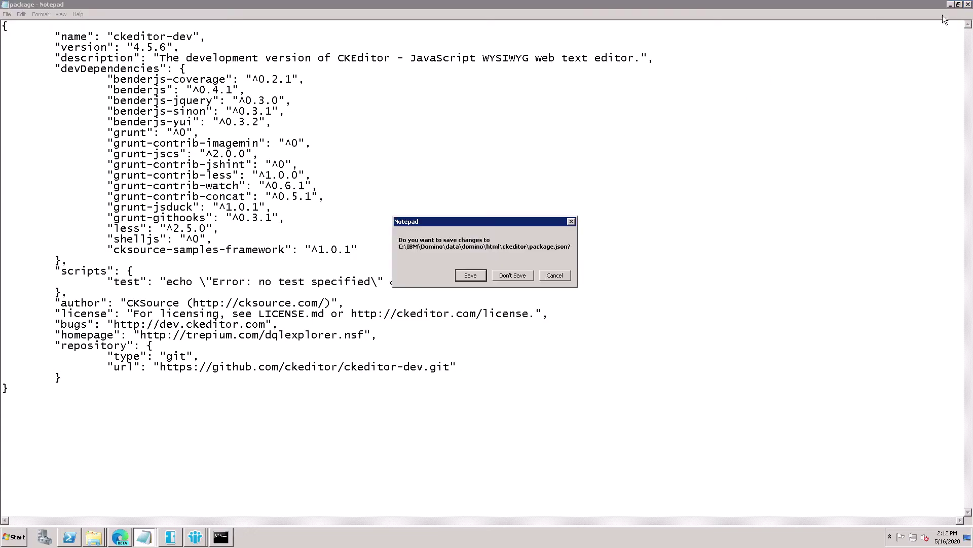
pyautogui.click(478, 280)
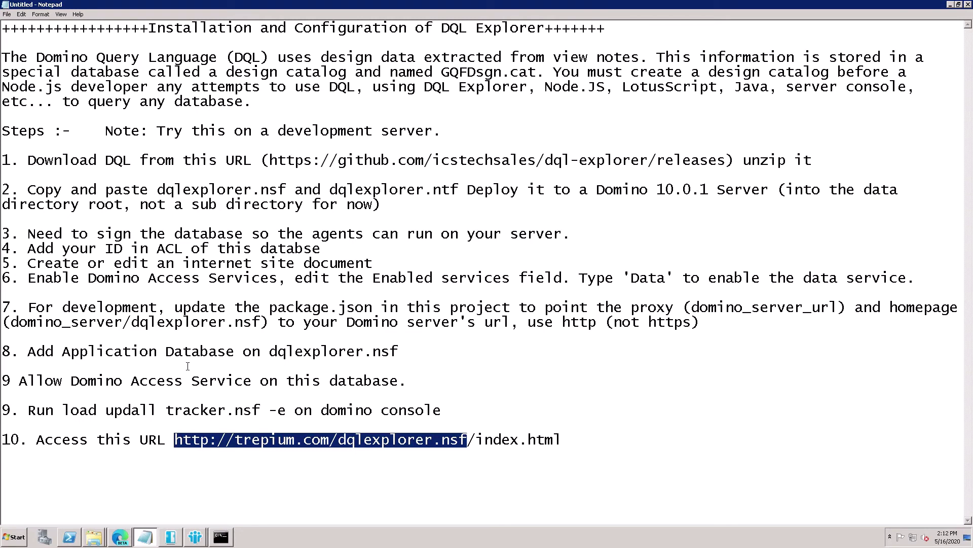
# - Select dqlexplorer.nsf in step 8 of the notes and switch to the IBM Notes workspace
pyautogui.moveTo(400, 354); pyautogui.dragTo(277, 356)
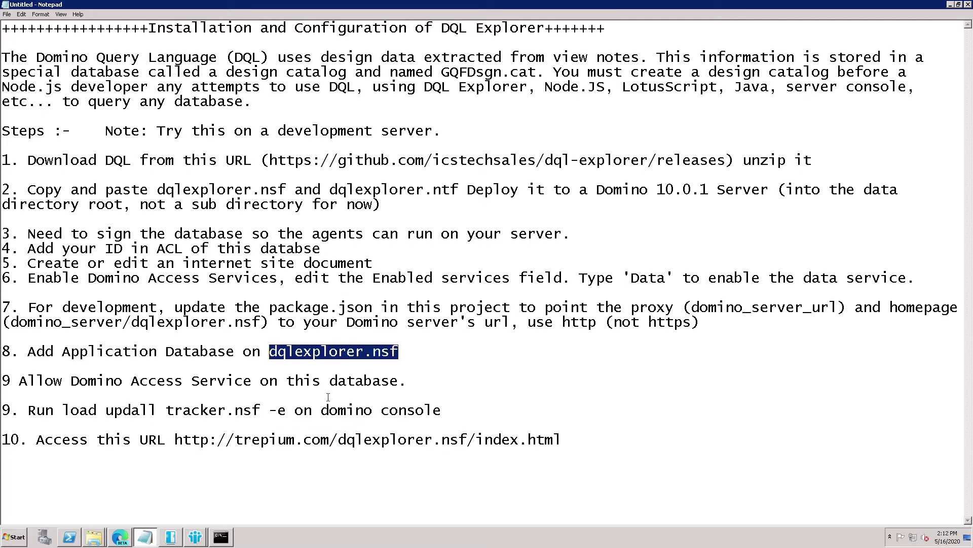
pyautogui.click(196, 537)
pyautogui.click(138, 509)
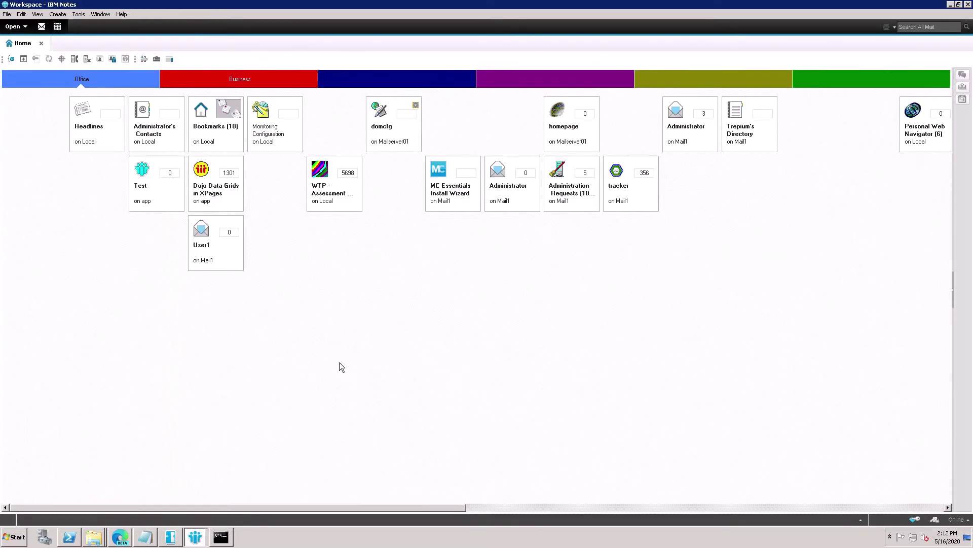
# - Cancel the Open Application dialog and show the Windows desktop
pyautogui.hotkey('ctrl', 'o')
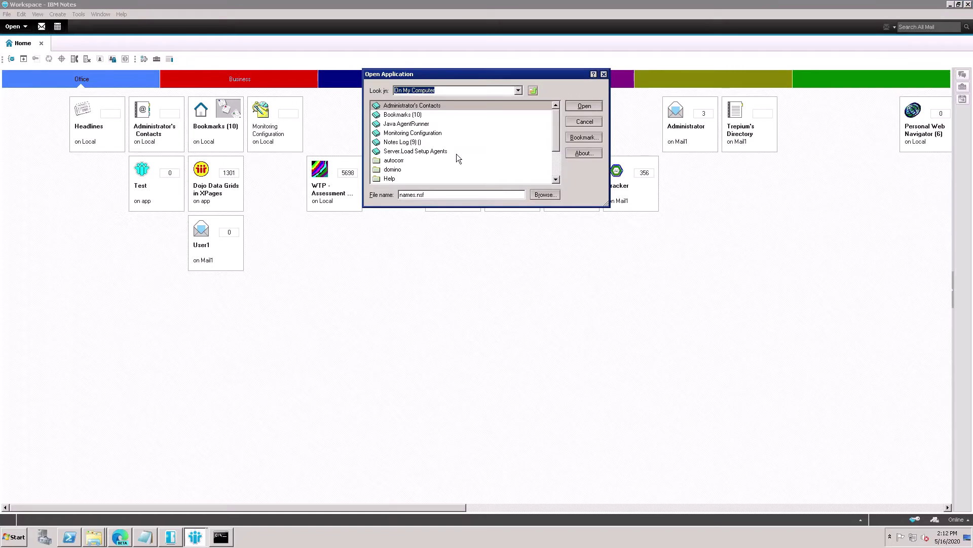
pyautogui.click(585, 121)
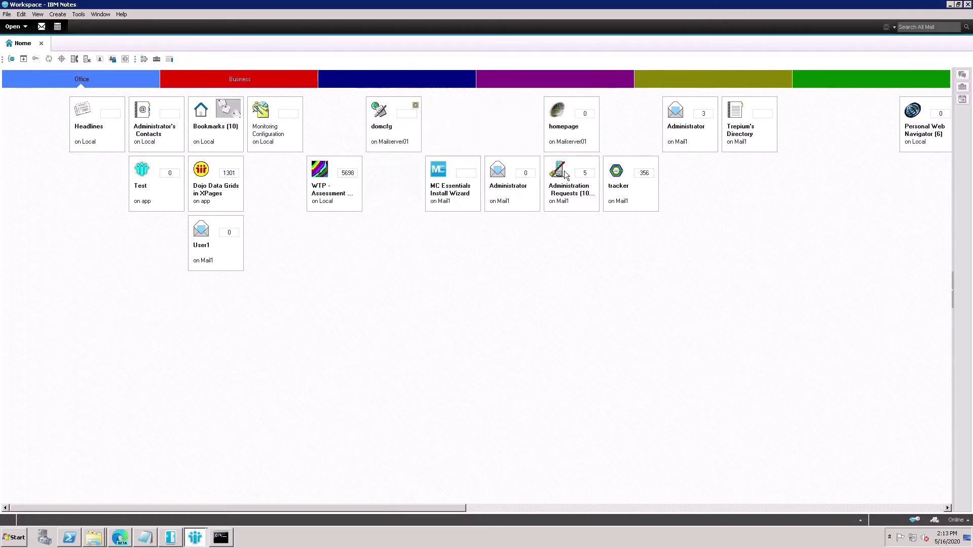
pyautogui.click(969, 536)
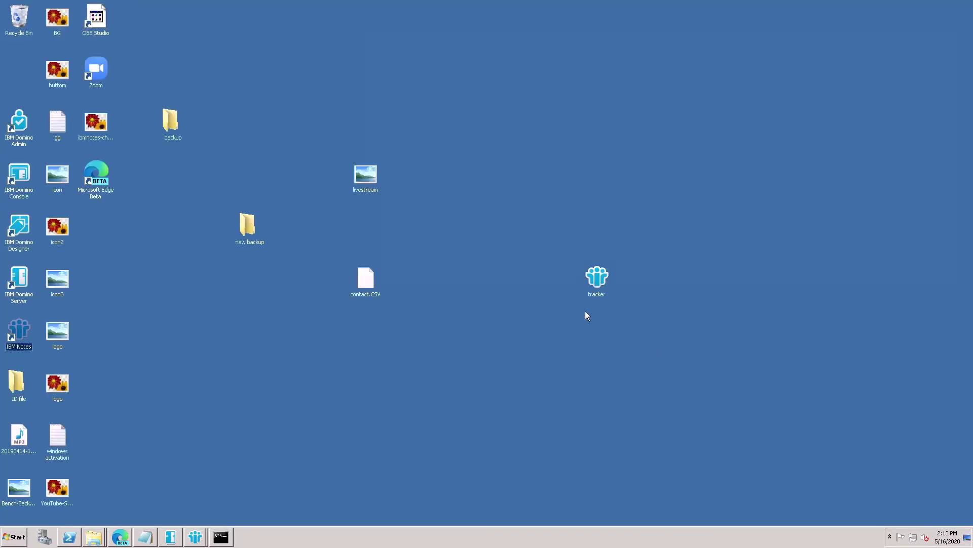
# - Copy the tracker database file from the desktop
pyautogui.click(606, 285)
pyautogui.rightClick(606, 285)
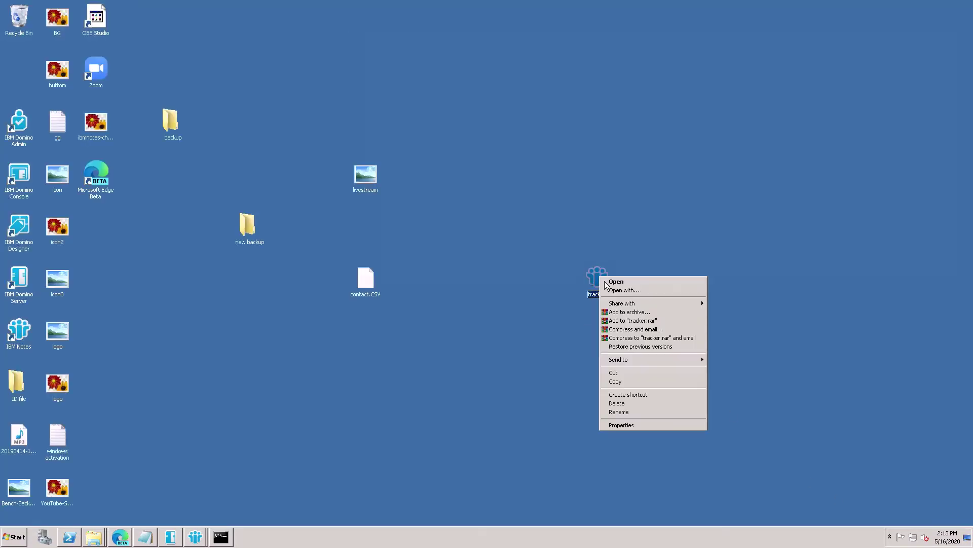
pyautogui.click(625, 383)
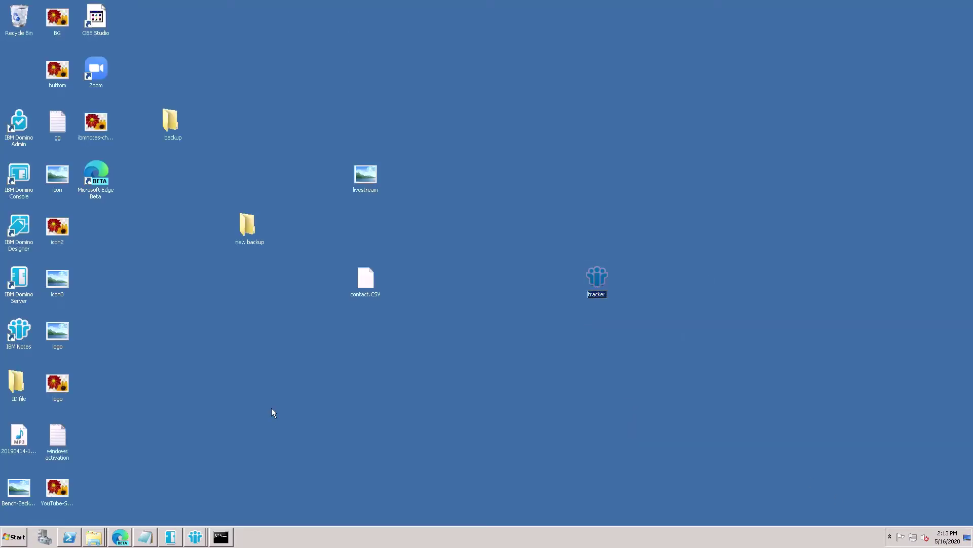
# - Paste tracker into C:\IBM\Domino\data and close the Explorer window
pyautogui.click(95, 540)
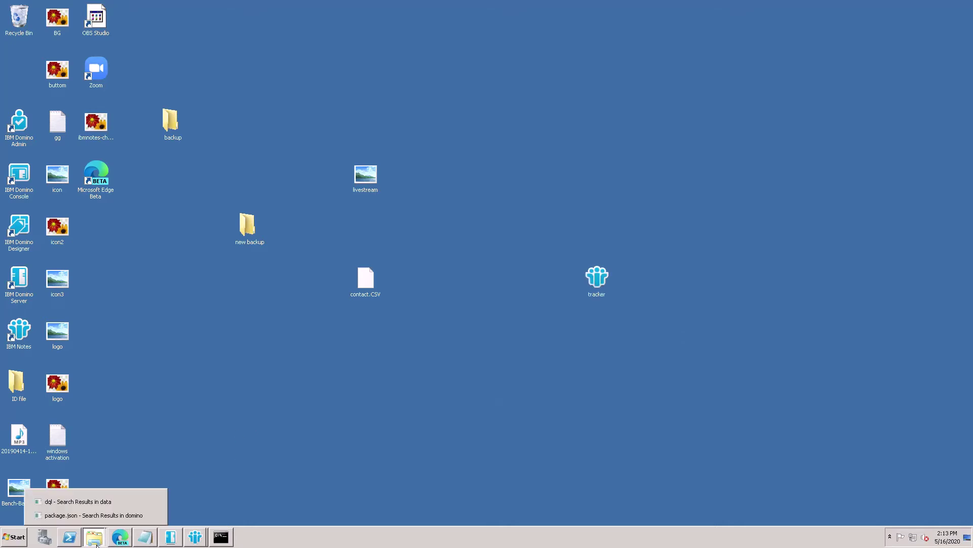
pyautogui.click(86, 515)
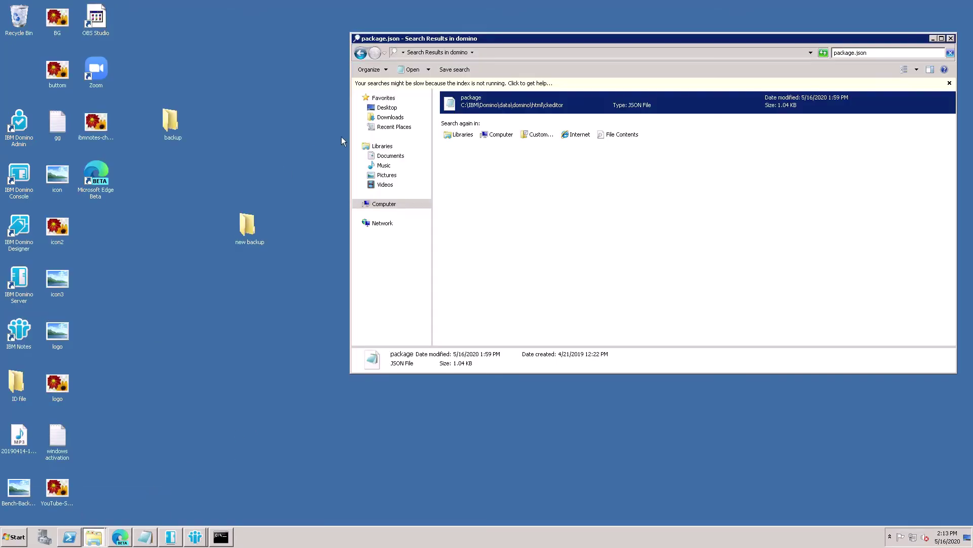
pyautogui.click(361, 53)
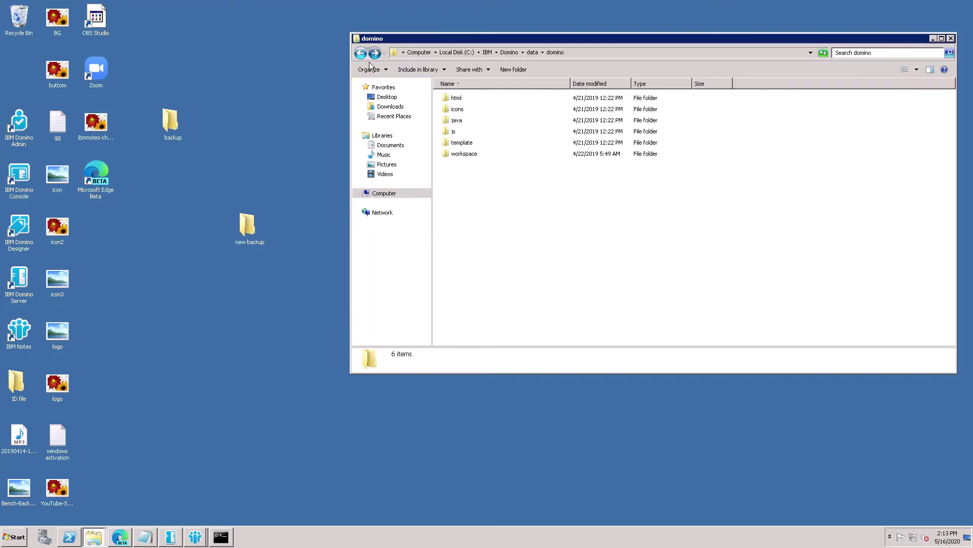
pyautogui.click(487, 52)
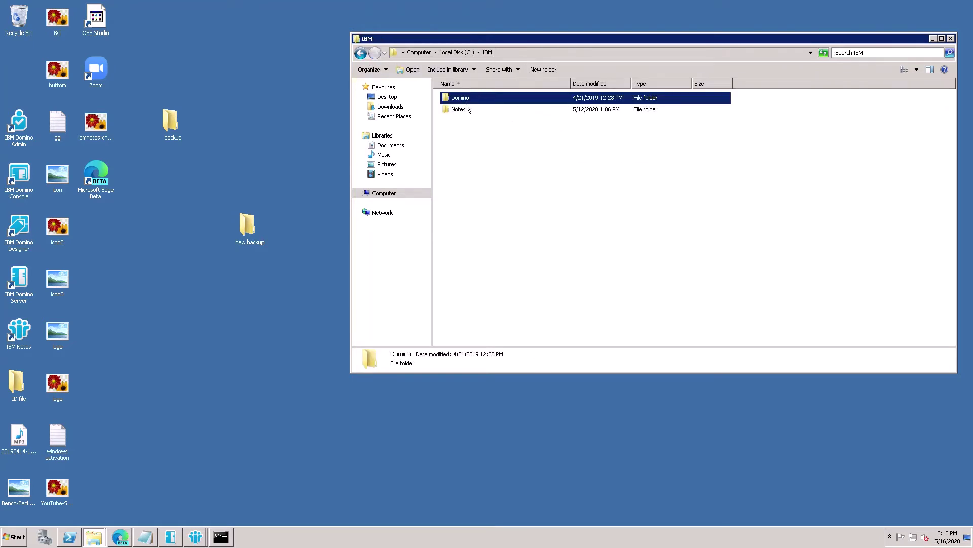
pyautogui.doubleClick(455, 103)
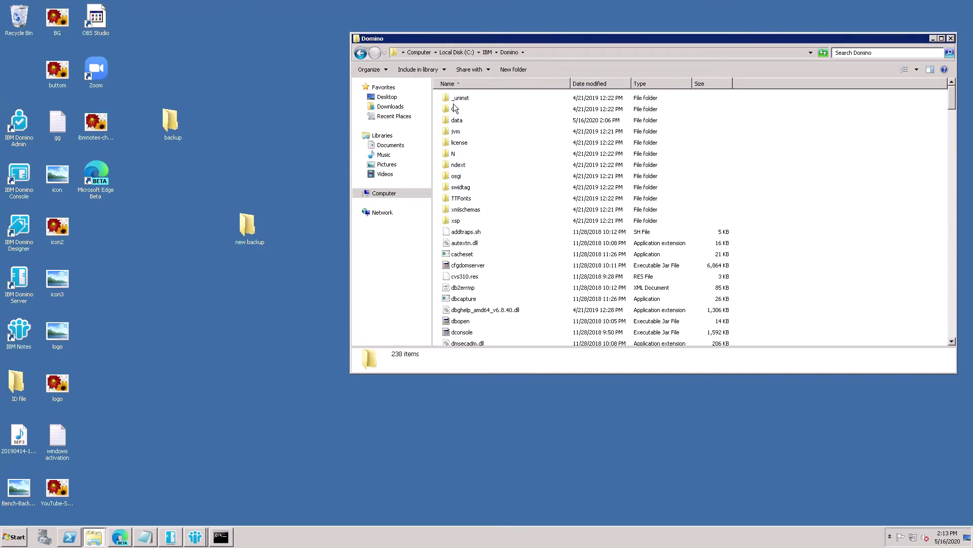
pyautogui.doubleClick(455, 124)
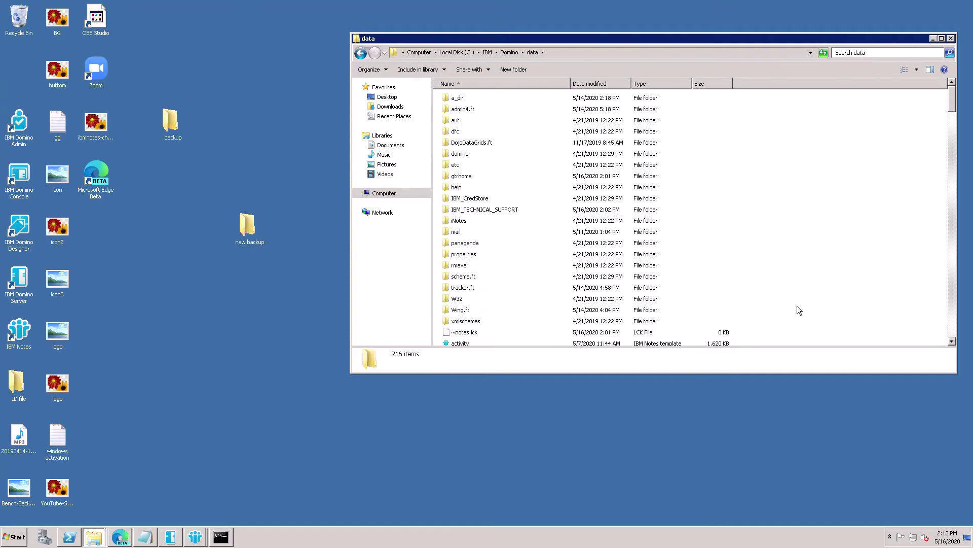
pyautogui.rightClick(823, 318)
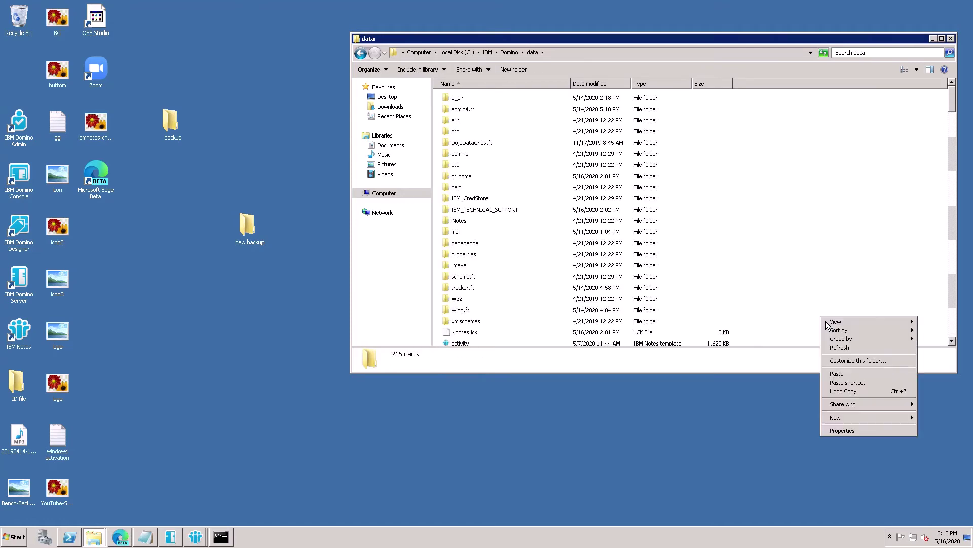
pyautogui.click(838, 374)
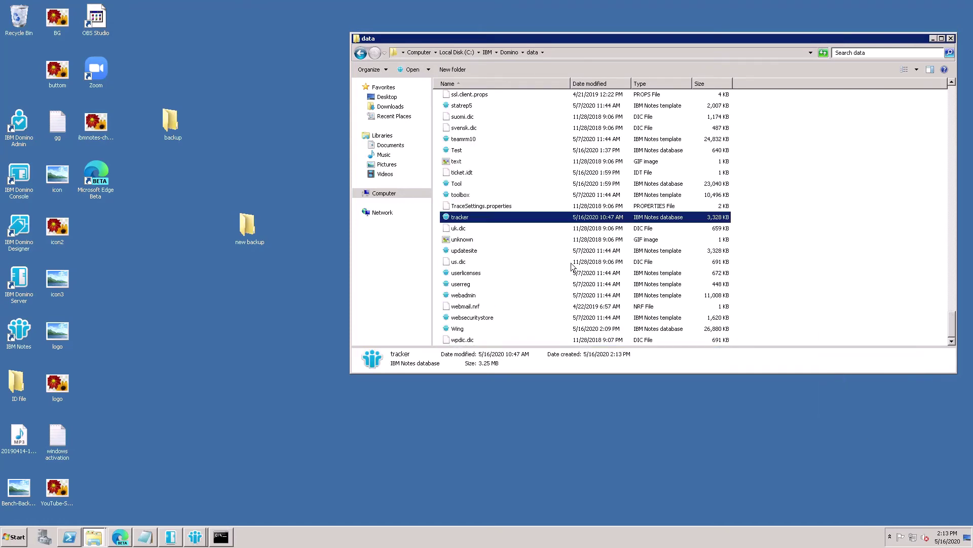
pyautogui.click(951, 38)
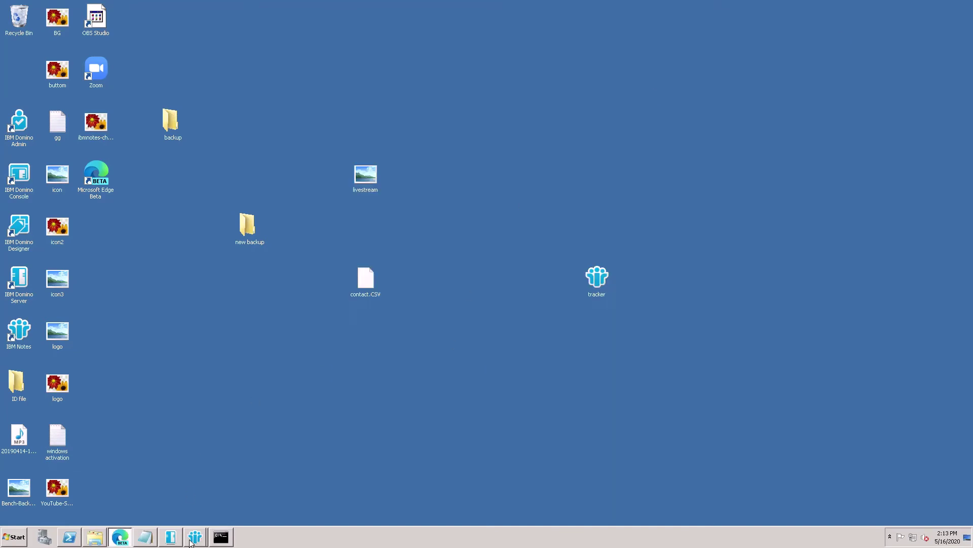
# - Return to Domino Administrator and show the Files tab listing the C:\IBM\Domino\data databases
pyautogui.moveTo(194, 538)
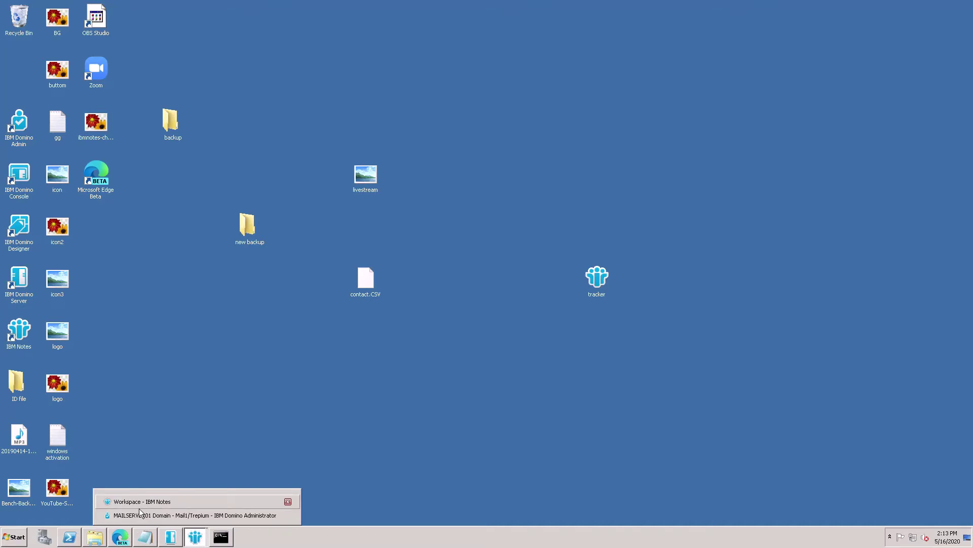
pyautogui.click(140, 507)
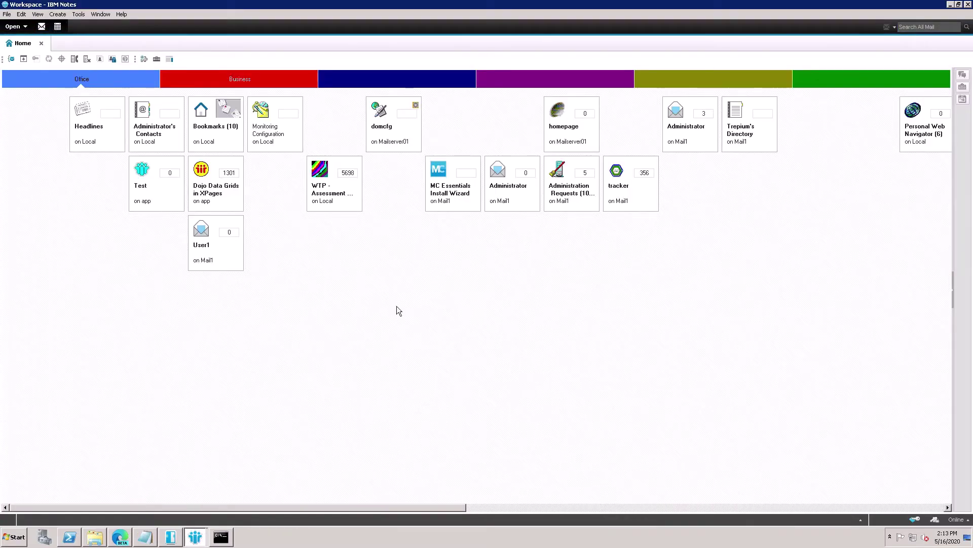
pyautogui.click(204, 539)
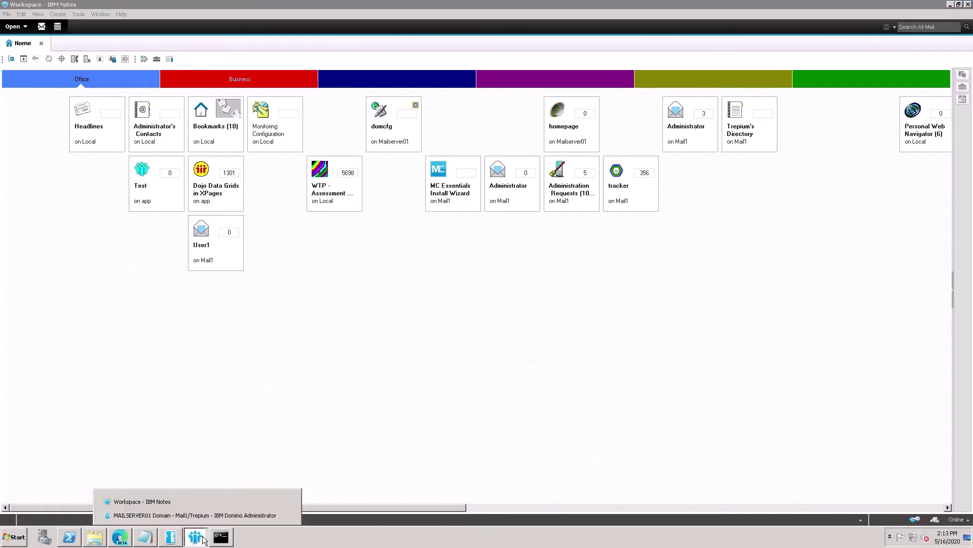
pyautogui.click(172, 517)
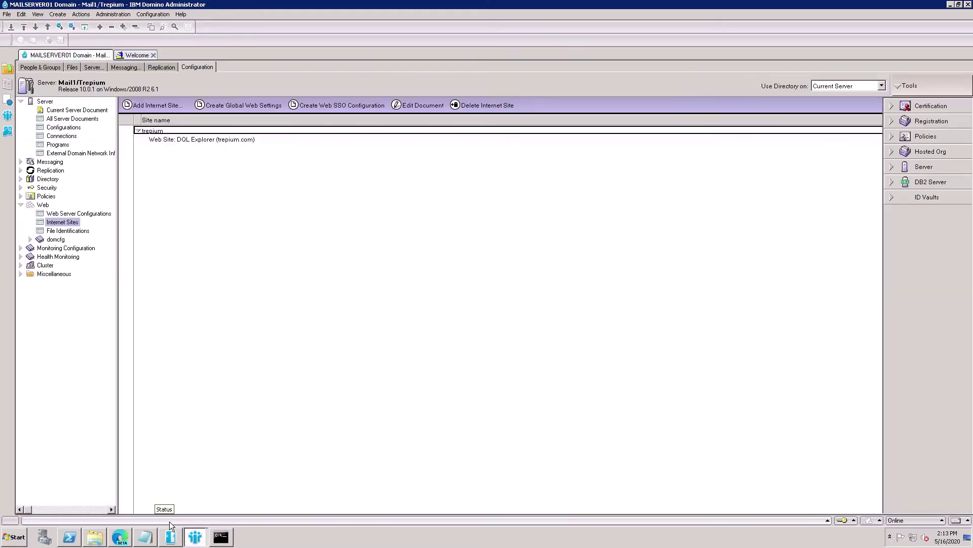
pyautogui.click(145, 537)
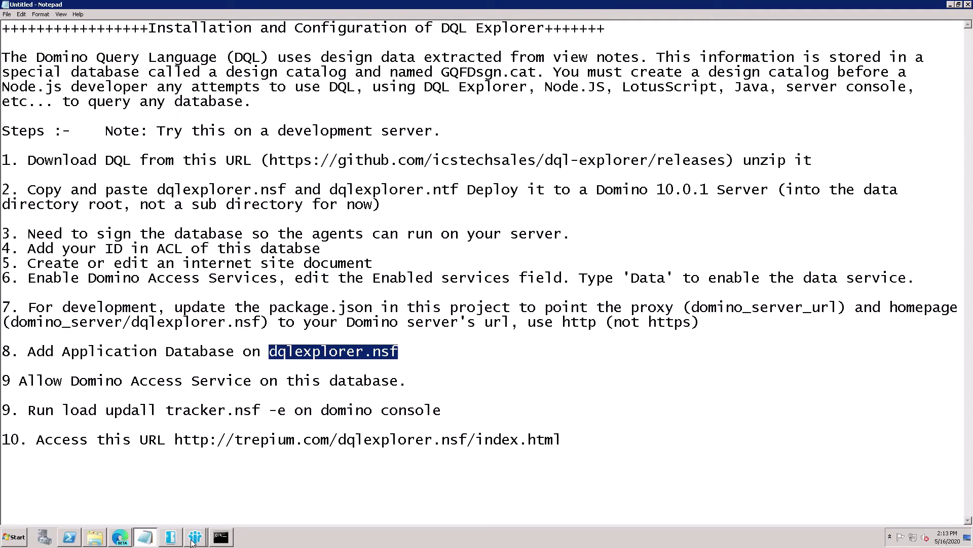
pyautogui.click(196, 536)
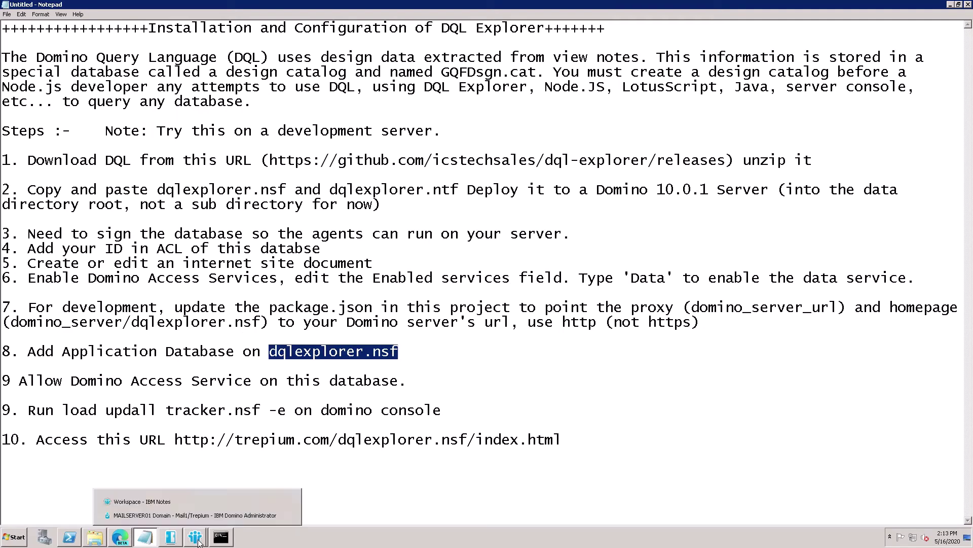
pyautogui.click(166, 517)
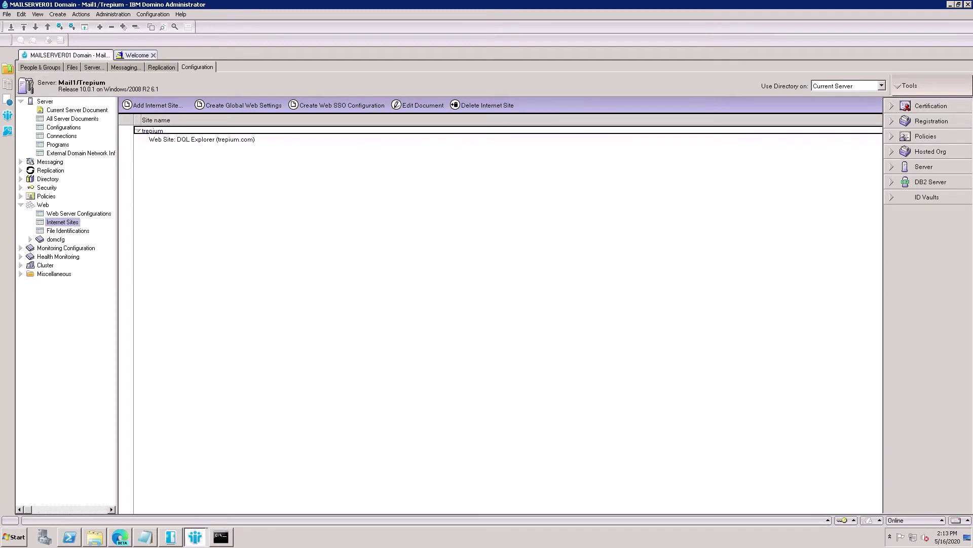
pyautogui.moveTo(177, 544)
pyautogui.click(76, 71)
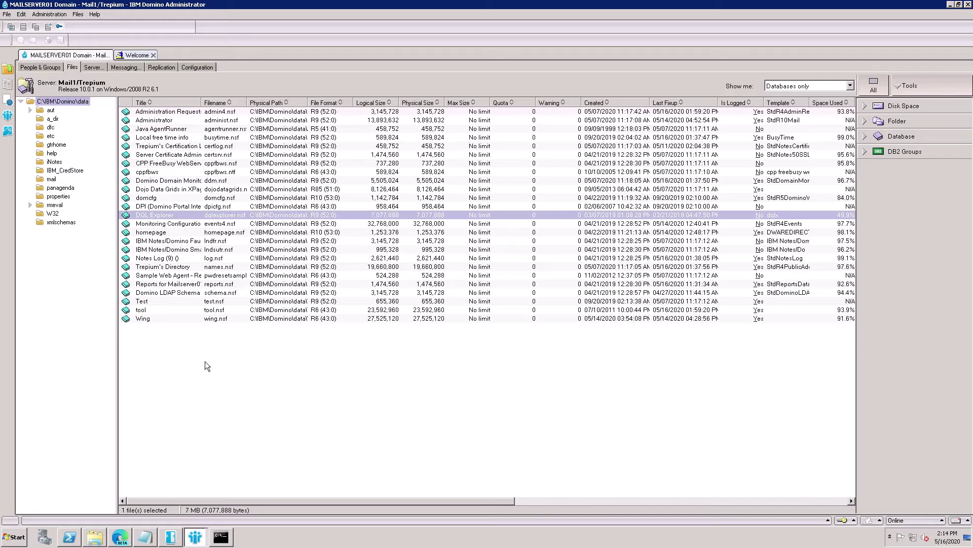
# - Refresh the file list and add Administrator/Trepium as a new entry in tracker's ACL
pyautogui.press('F9')
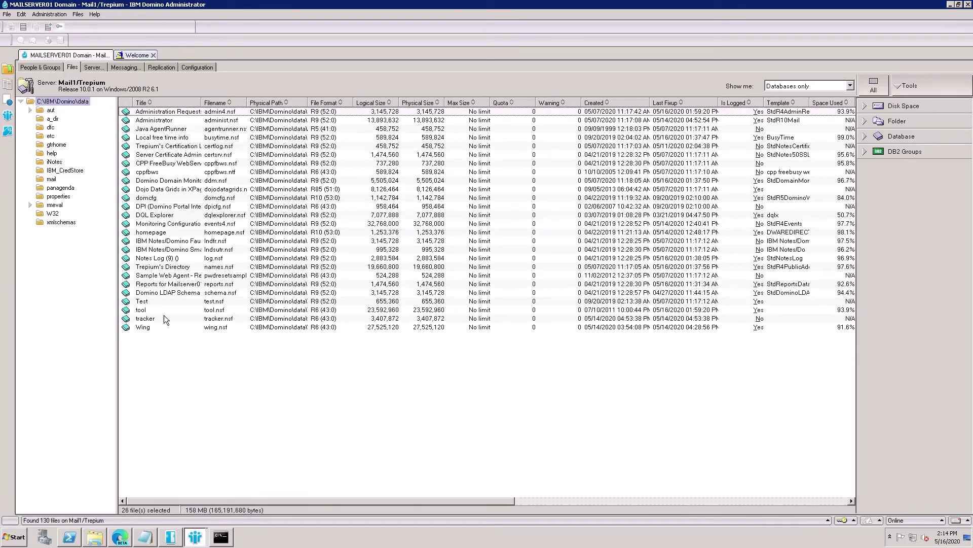
pyautogui.click(147, 322)
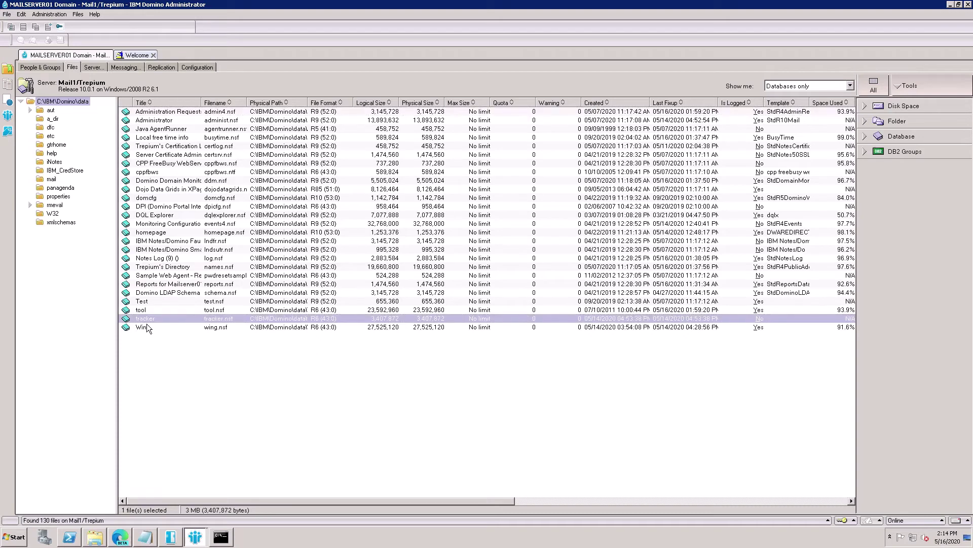
pyautogui.rightClick(147, 328)
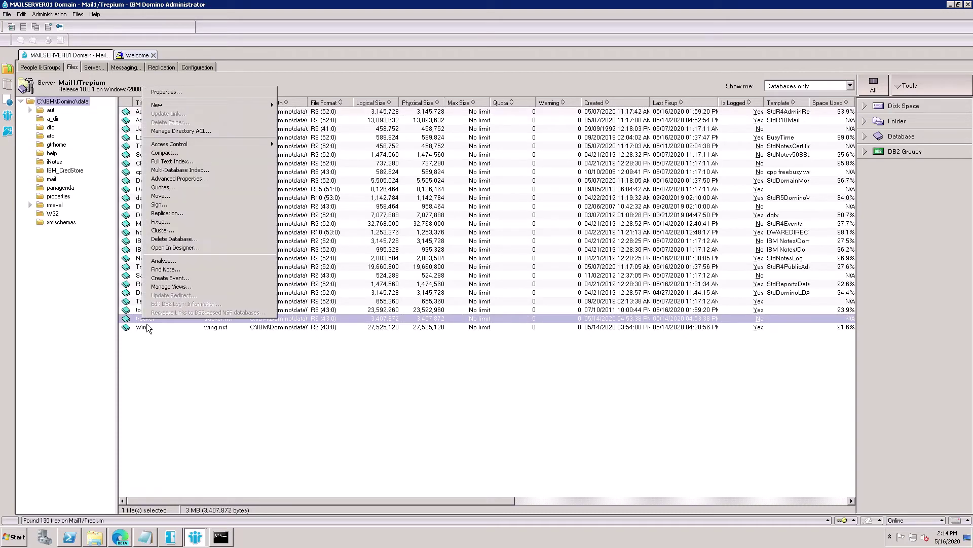
pyautogui.click(172, 148)
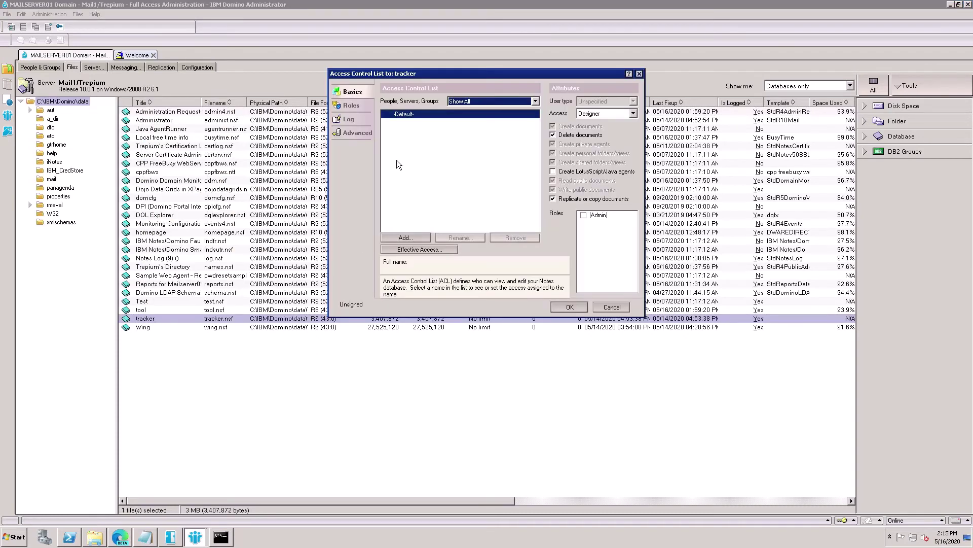
pyautogui.click(405, 237)
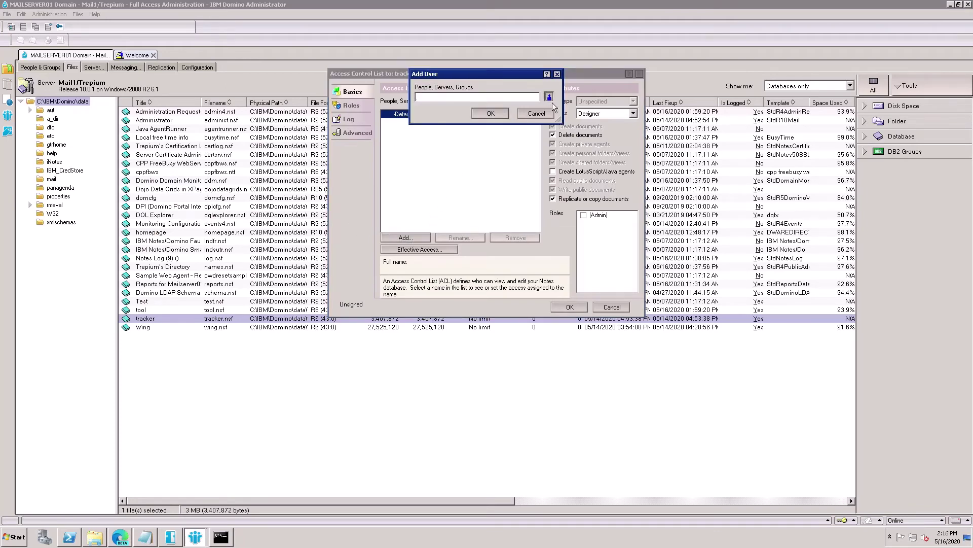
pyautogui.click(548, 97)
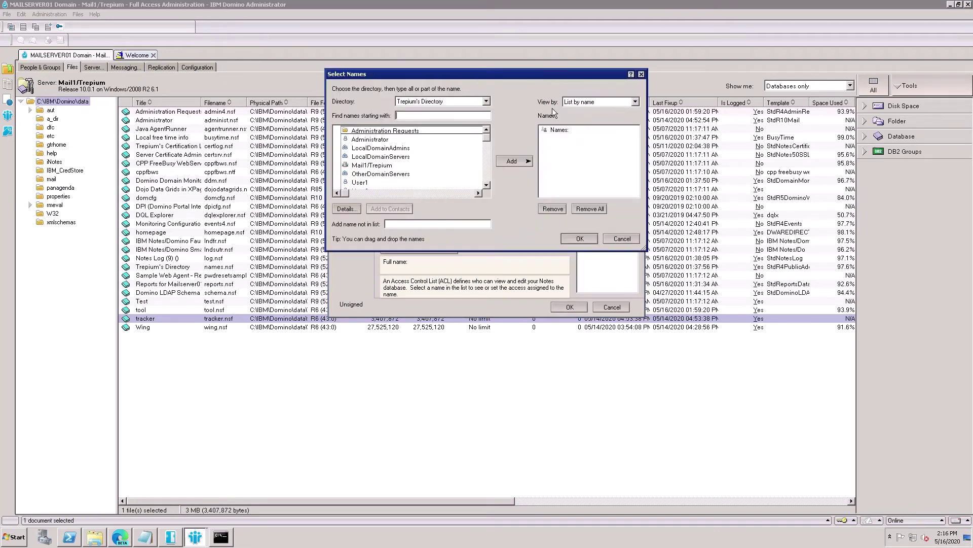
pyautogui.click(377, 140)
pyautogui.click(515, 162)
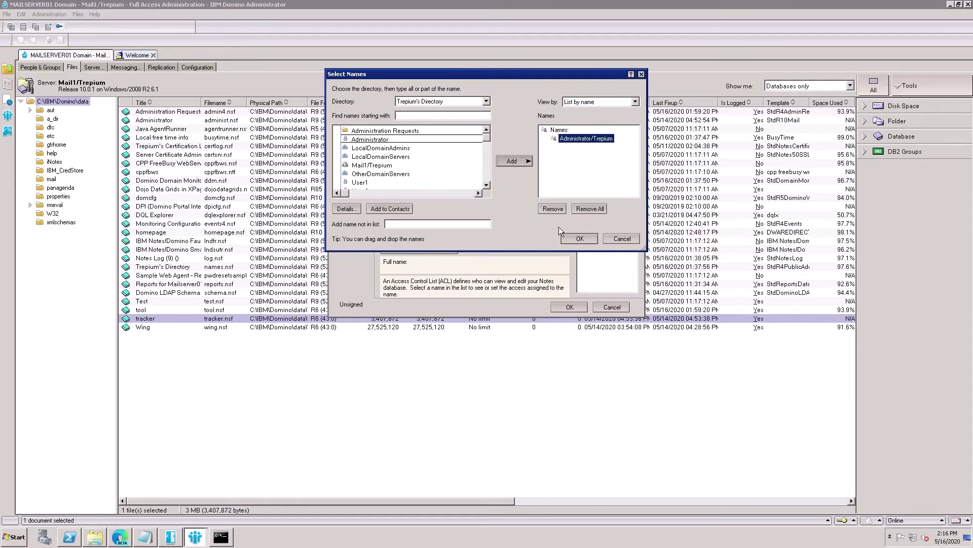
pyautogui.click(585, 244)
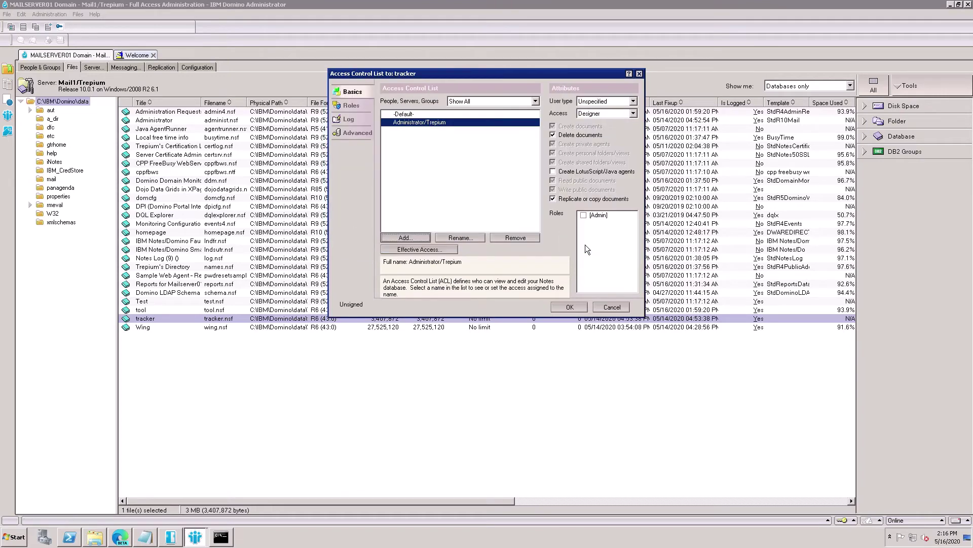
# - Give the entry Manager access, the [Admin] role, Delete documents, and user type Person
pyautogui.click(580, 112)
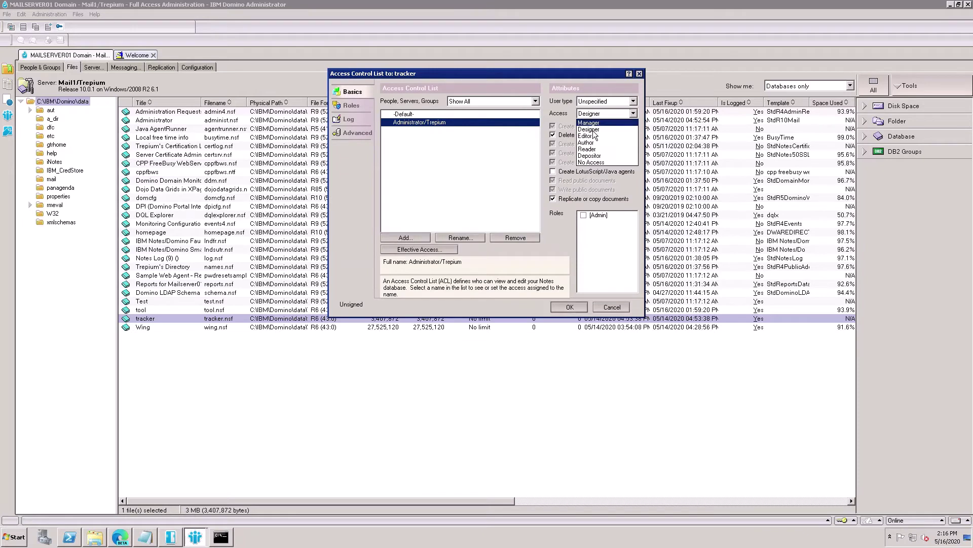
pyautogui.click(593, 122)
pyautogui.click(584, 215)
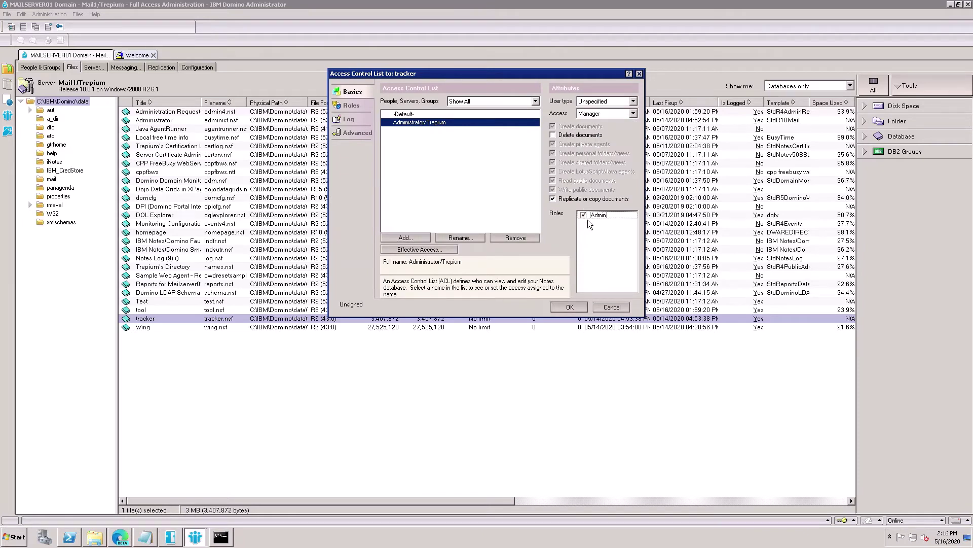
pyautogui.click(556, 136)
pyautogui.click(610, 101)
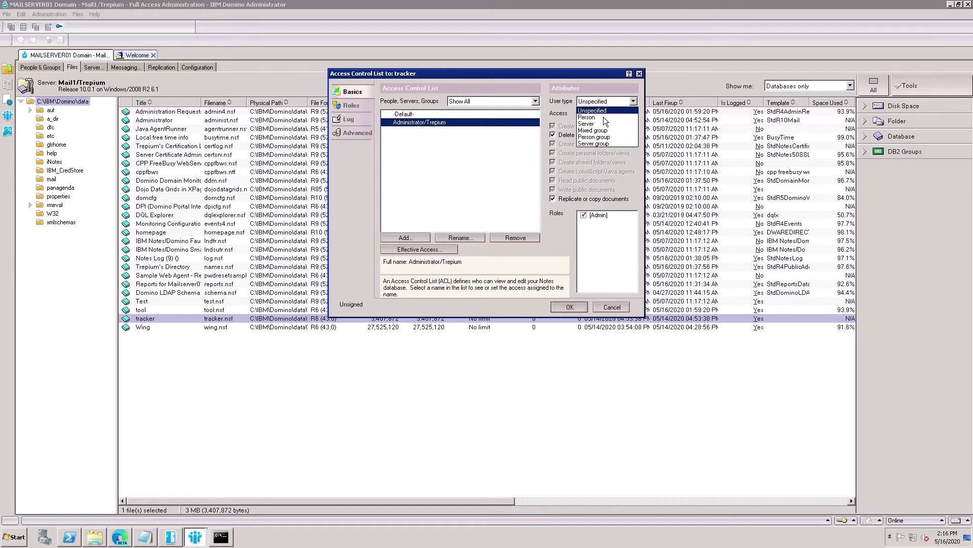
pyautogui.click(594, 118)
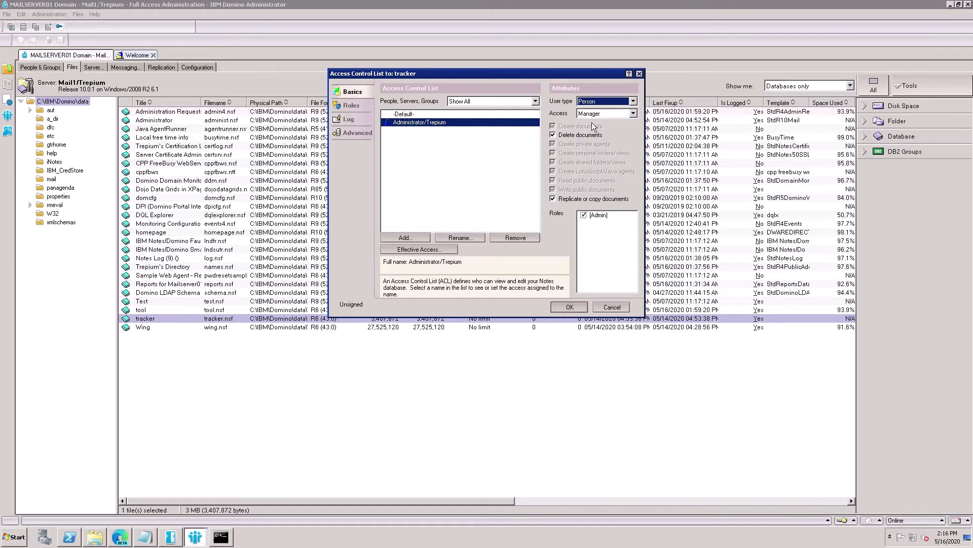
# - Set Mail1/Trepium as the ACL's administration server and save the changes
pyautogui.click(357, 133)
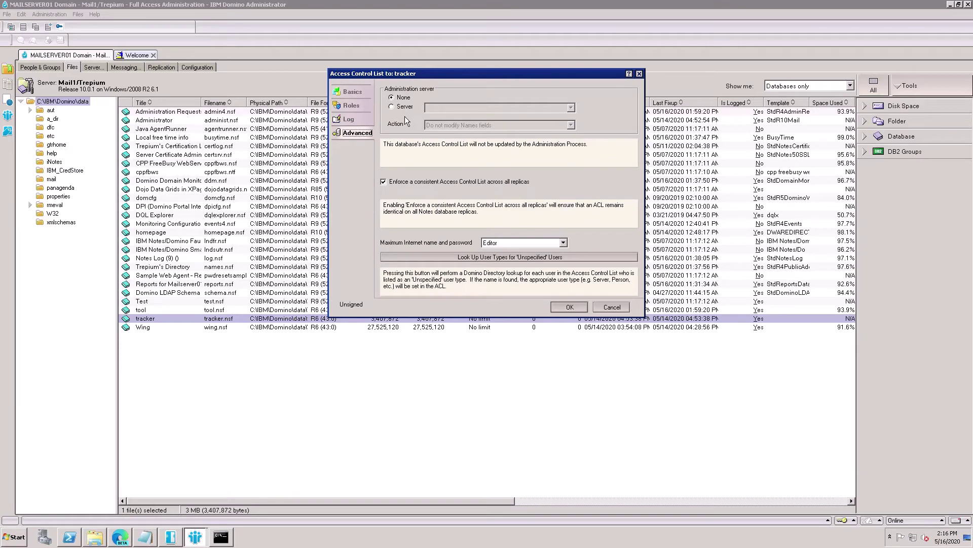
pyautogui.click(395, 107)
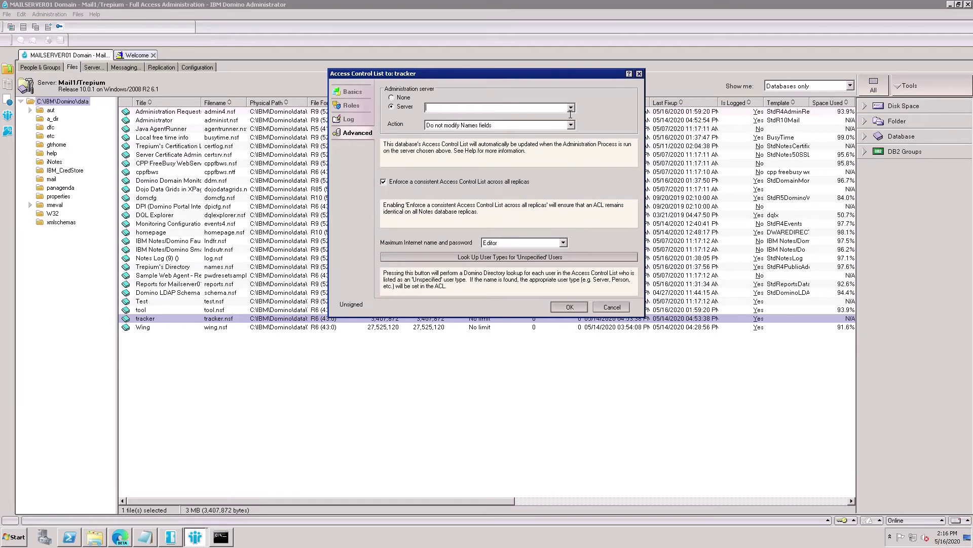
pyautogui.click(571, 107)
pyautogui.click(458, 131)
pyautogui.click(569, 307)
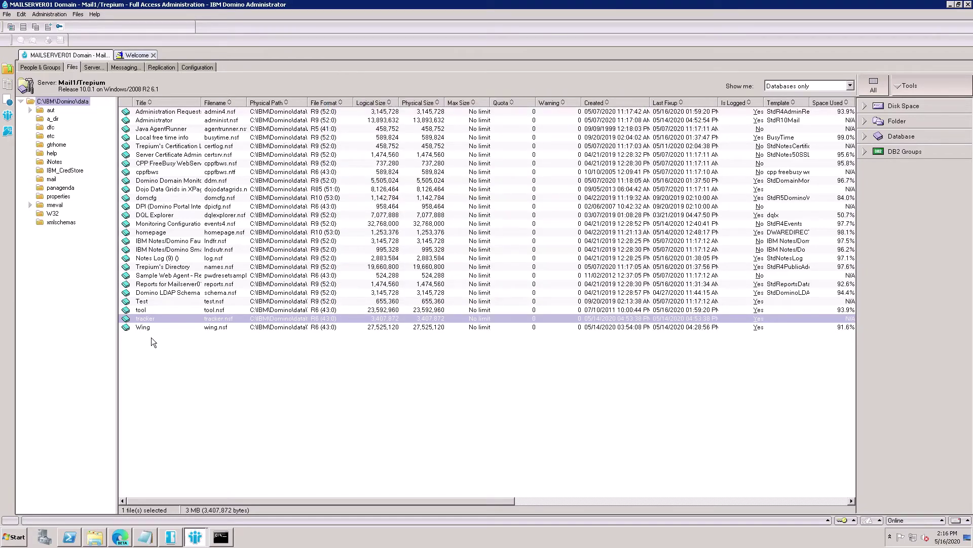
# - In tracker's Advanced properties, enable Allow more fields and set Domino Data Service to Views and documents
pyautogui.rightClick(153, 320)
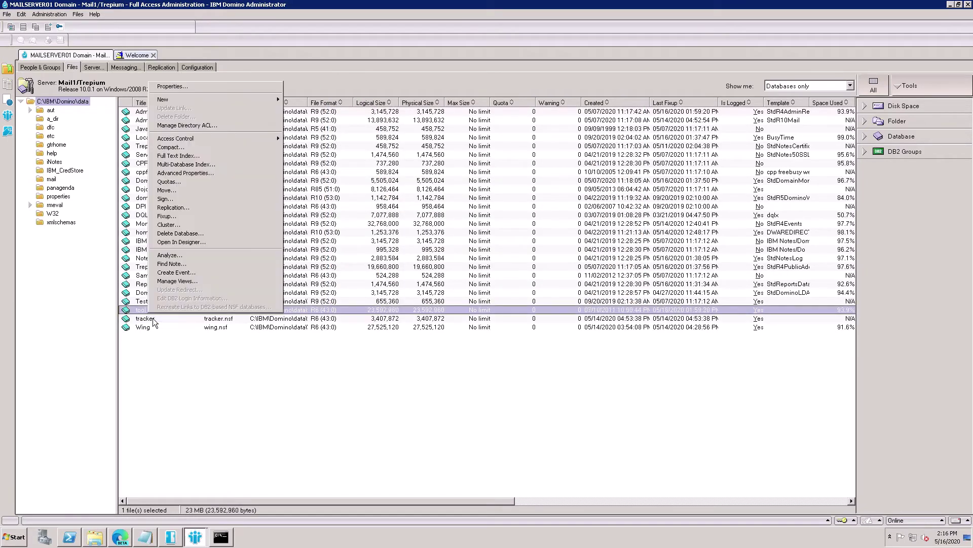
pyautogui.click(154, 327)
pyautogui.rightClick(149, 319)
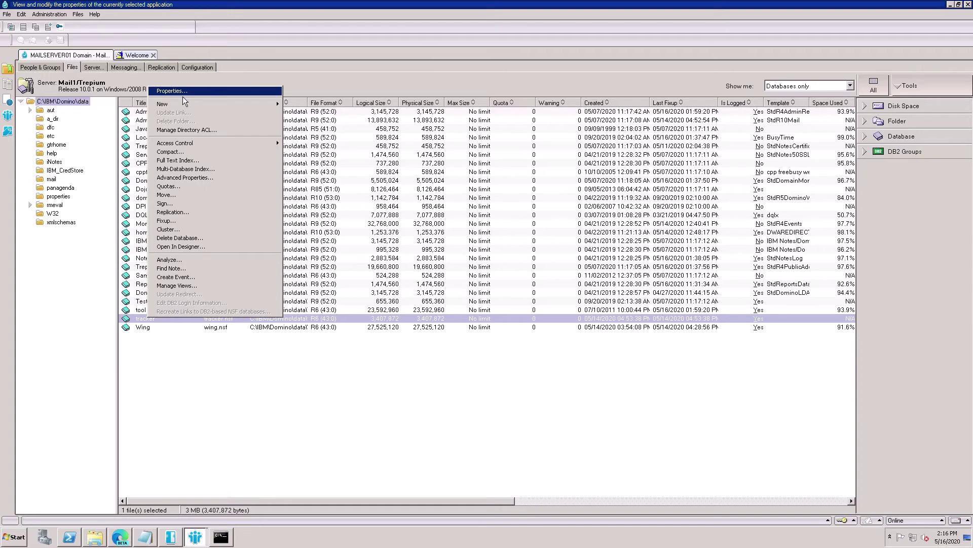
pyautogui.click(183, 97)
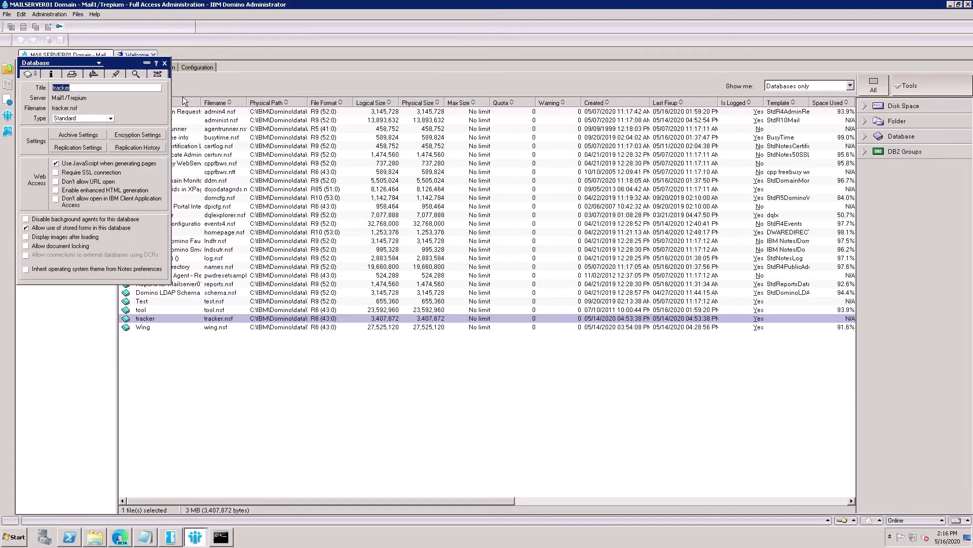
pyautogui.click(162, 77)
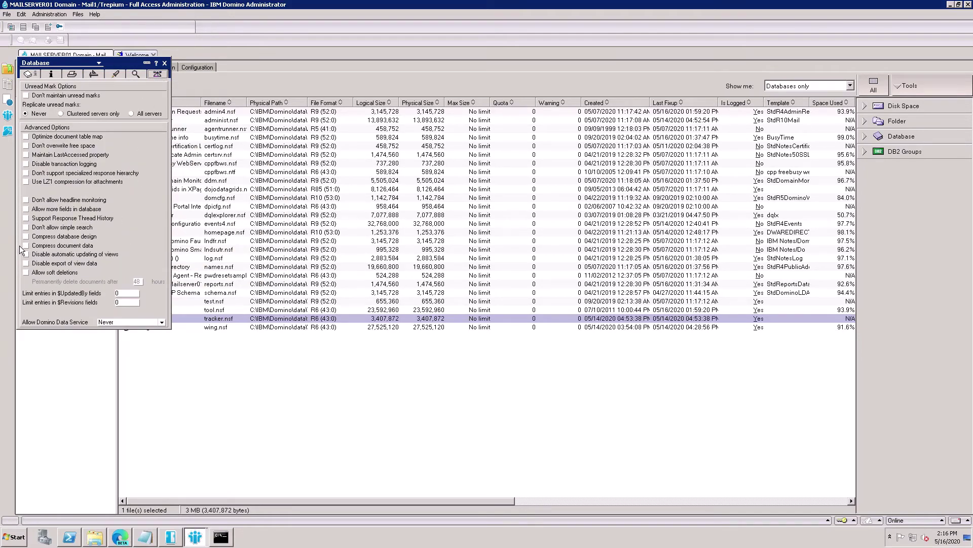
pyautogui.click(35, 212)
pyautogui.click(165, 323)
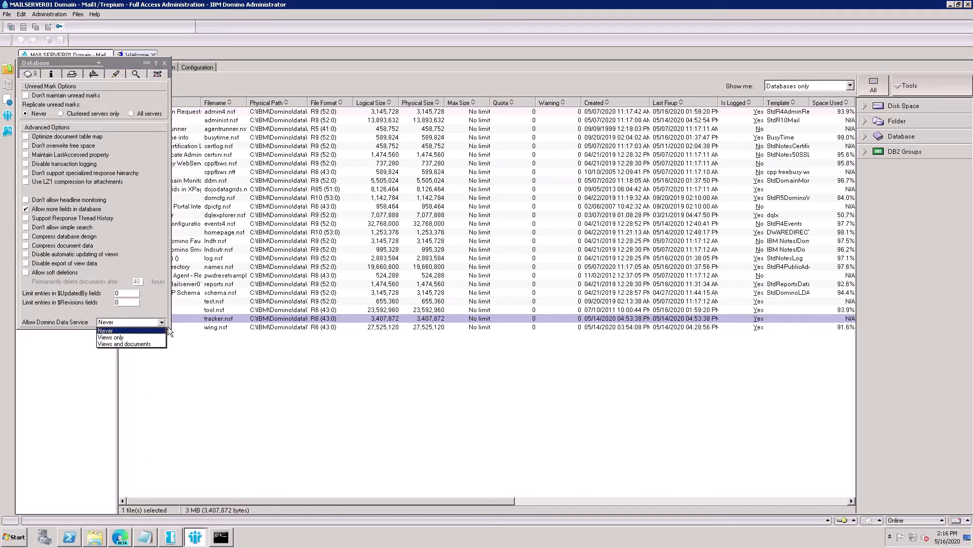
pyautogui.click(144, 345)
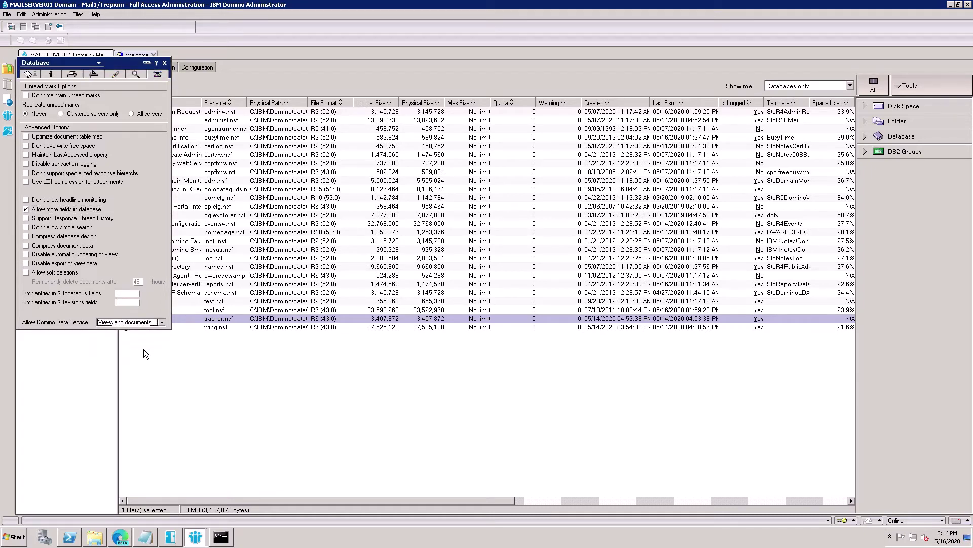
pyautogui.click(171, 74)
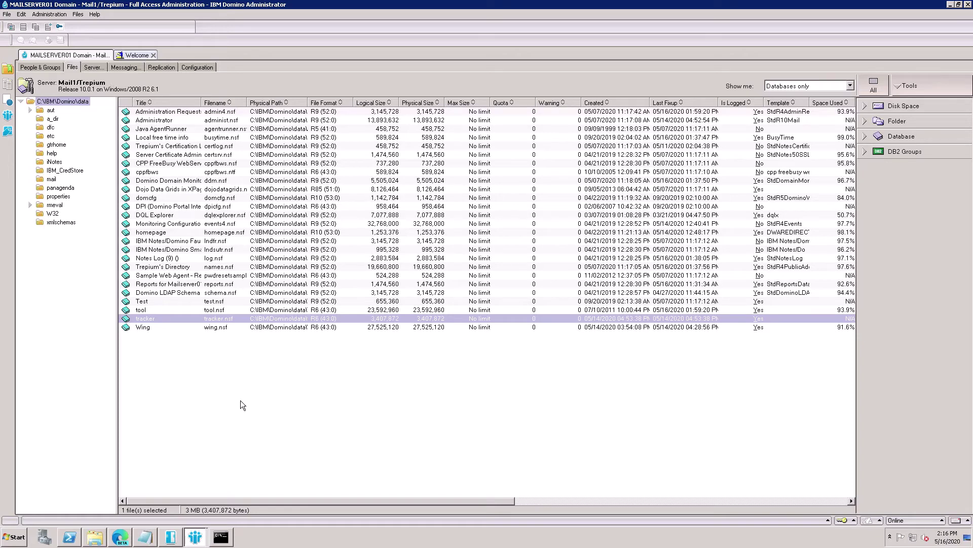
# - In IBM Notes, open the DQL Explorer application on Mail1/Trepium
pyautogui.moveTo(203, 542)
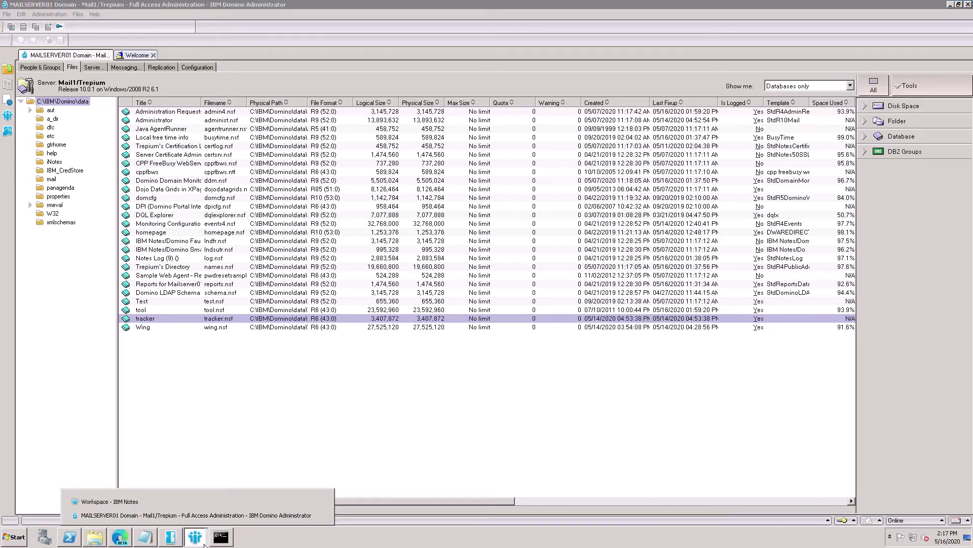
pyautogui.click(122, 510)
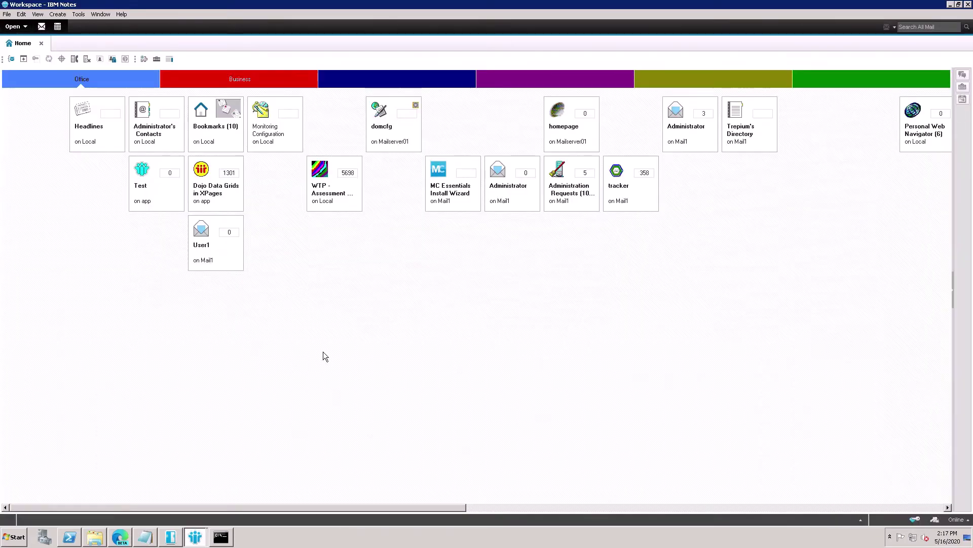
pyautogui.hotkey('ctrl', 'o')
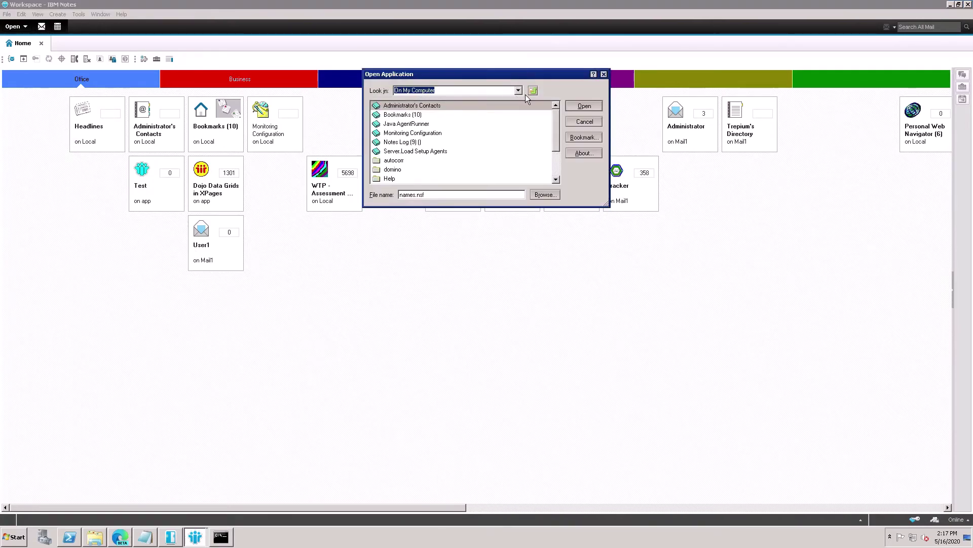
pyautogui.hotkey('alt', 'Down')
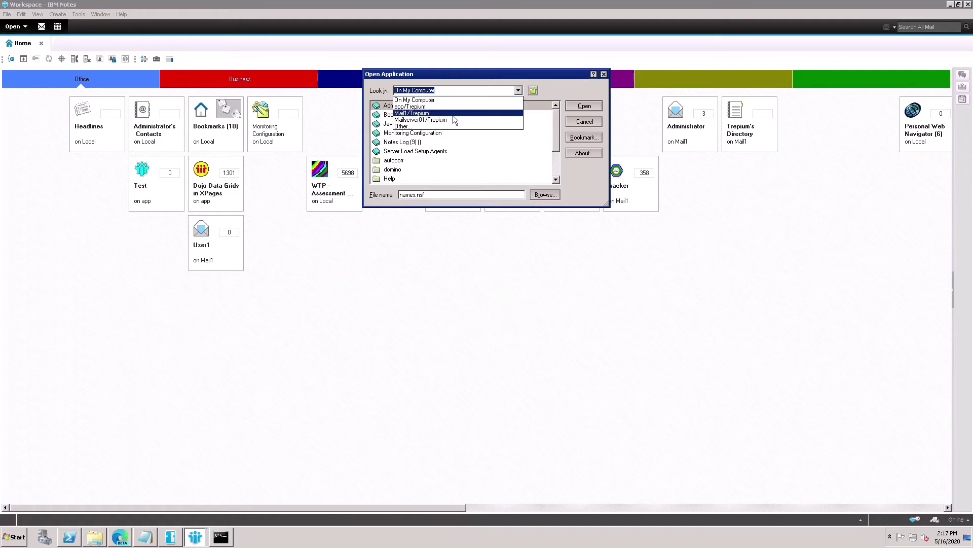
pyautogui.click(437, 122)
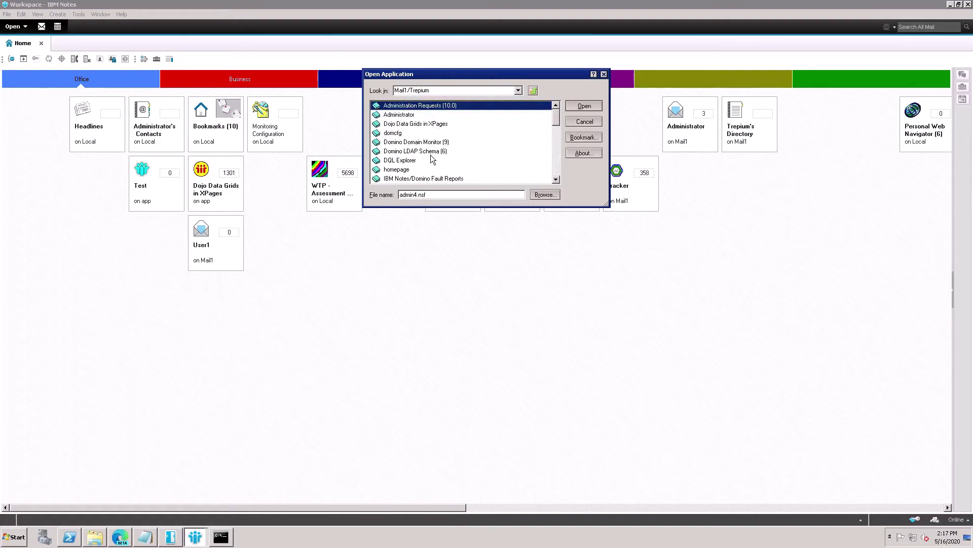
pyautogui.click(415, 164)
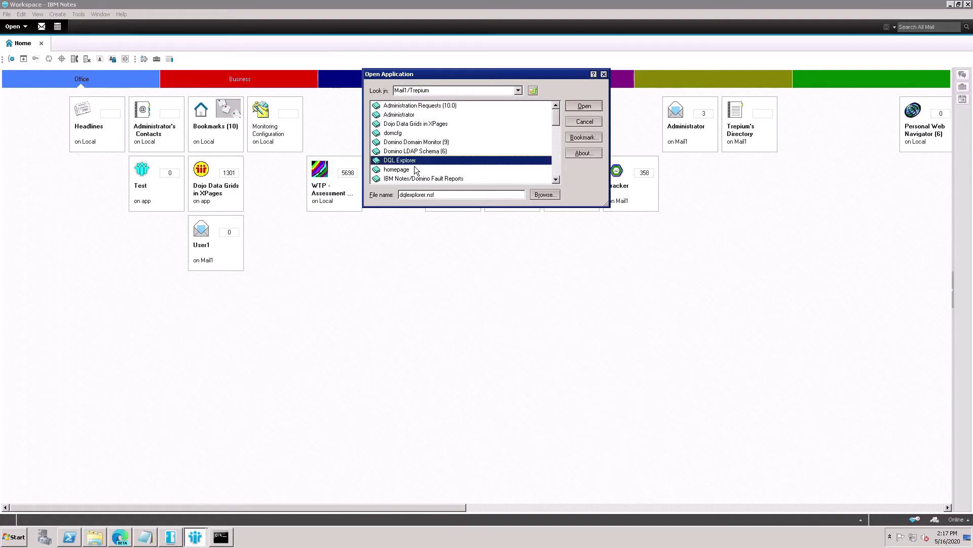
pyautogui.click(588, 107)
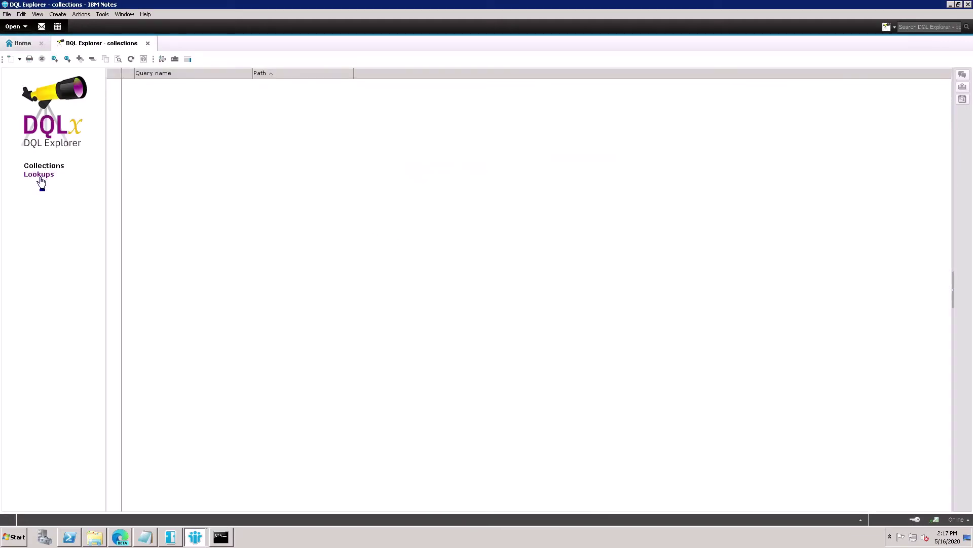
# - Change the File names to include lookup value from names to tracker and save it
pyautogui.click(40, 177)
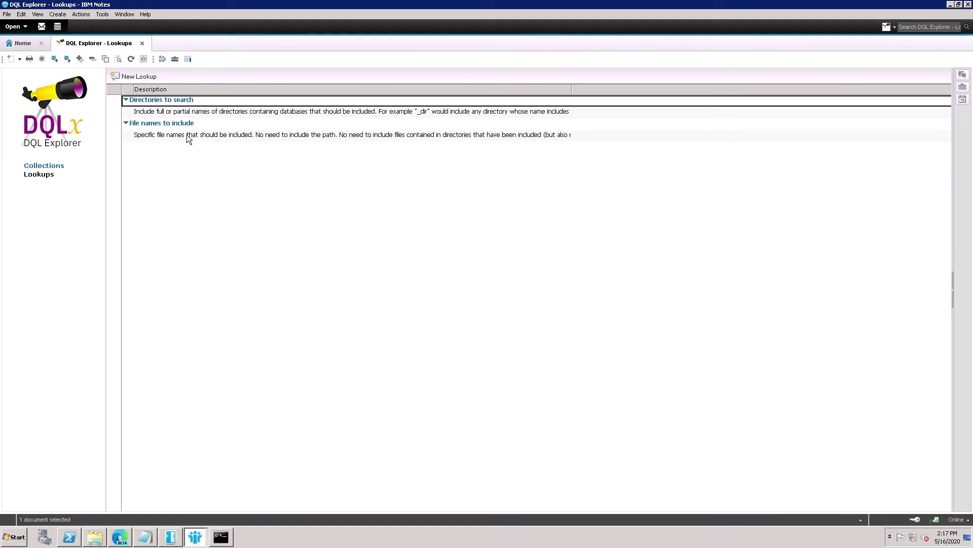
pyautogui.doubleClick(186, 138)
pyautogui.doubleClick(156, 209)
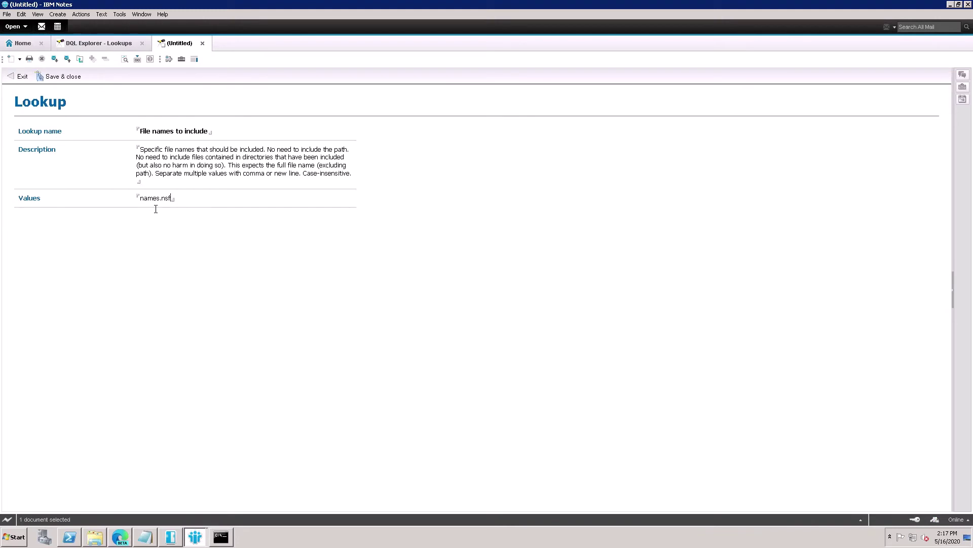
pyautogui.moveTo(142, 200); pyautogui.dragTo(159, 199)
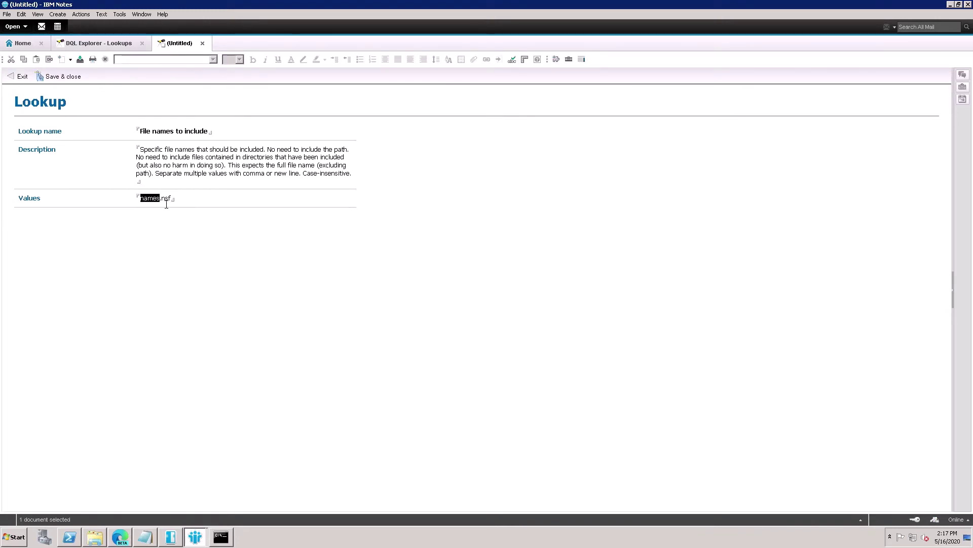
pyautogui.press('BackSpace')
pyautogui.write('tracker')
pyautogui.click(70, 81)
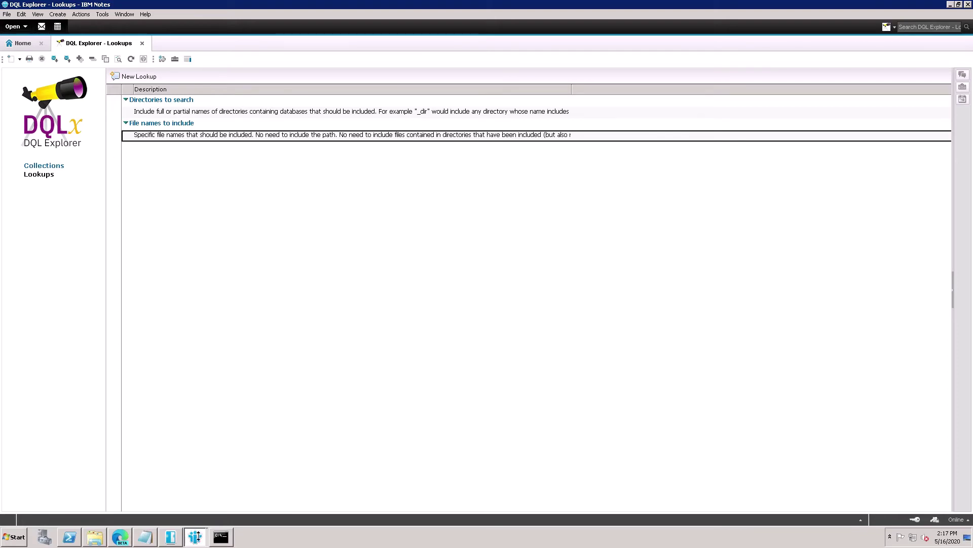
pyautogui.click(179, 521)
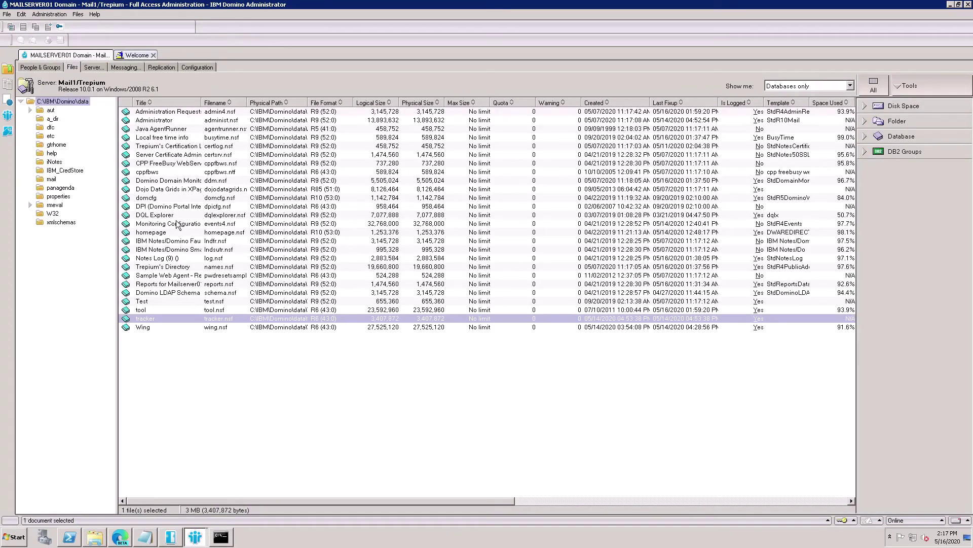
pyautogui.click(174, 218)
pyautogui.rightClick(170, 214)
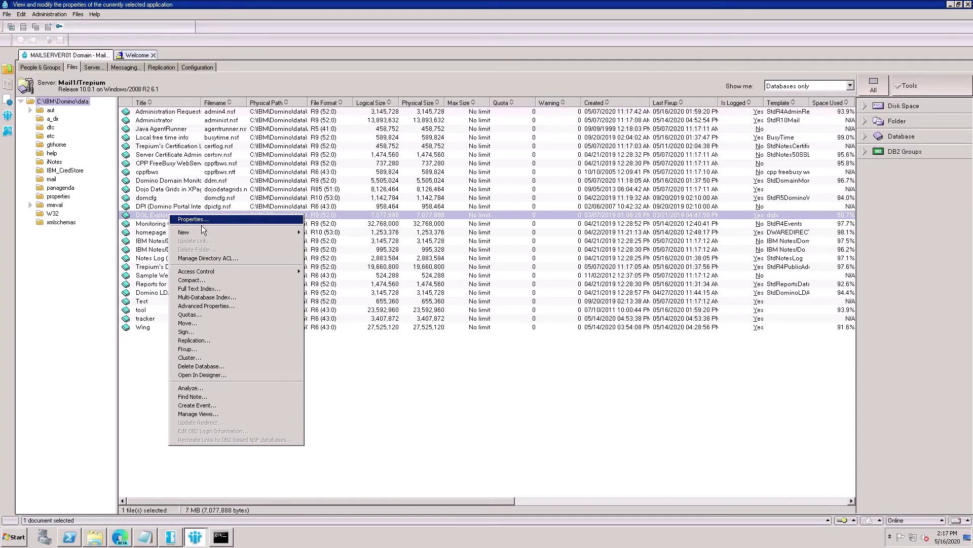
pyautogui.click(202, 222)
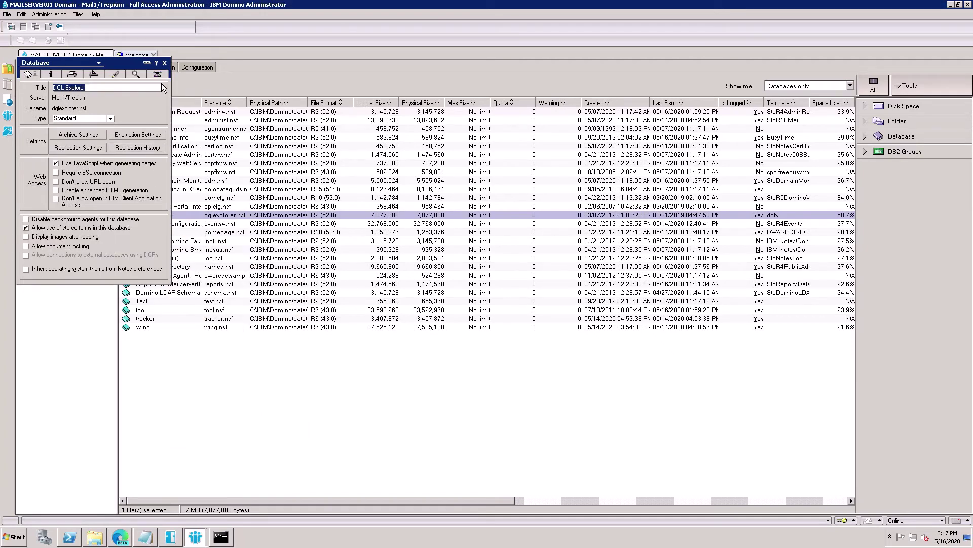
pyautogui.click(161, 78)
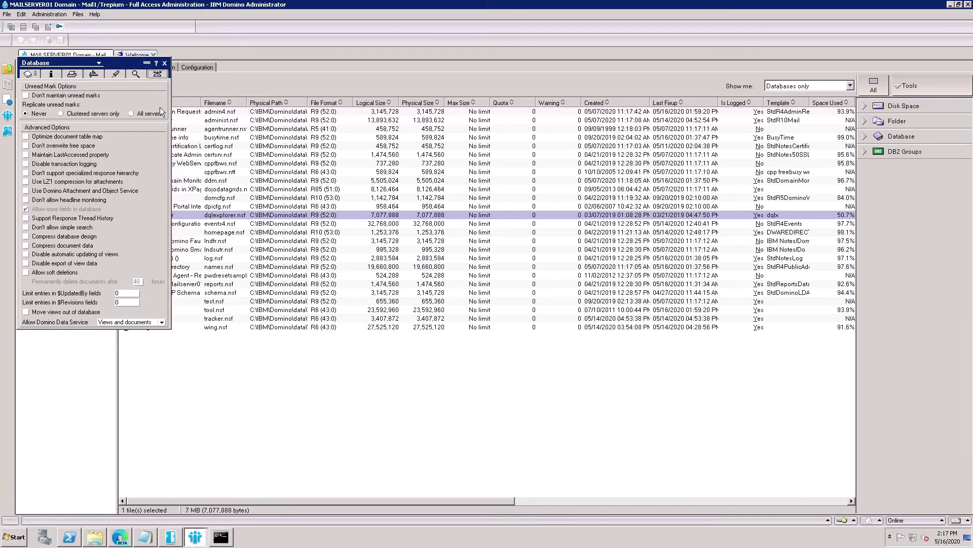
pyautogui.click(164, 63)
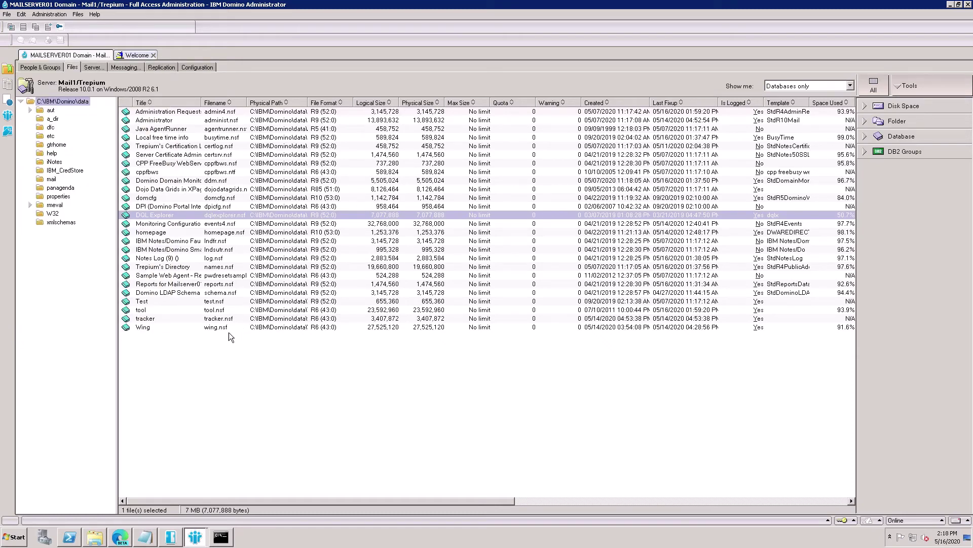
# - Select 'load updall tracker.nsf -e' in step 9 of the Notepad install notes
pyautogui.click(152, 542)
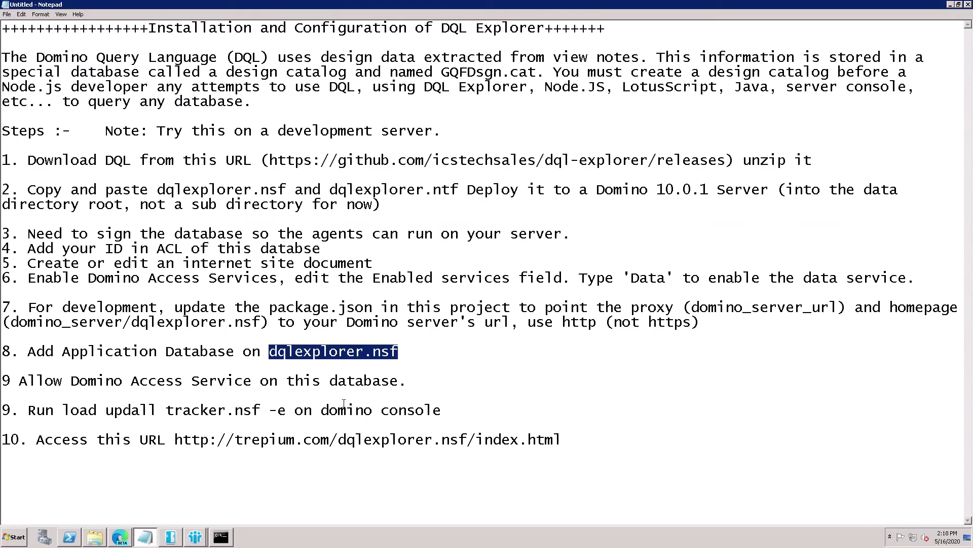
pyautogui.moveTo(191, 390); pyautogui.dragTo(67, 413)
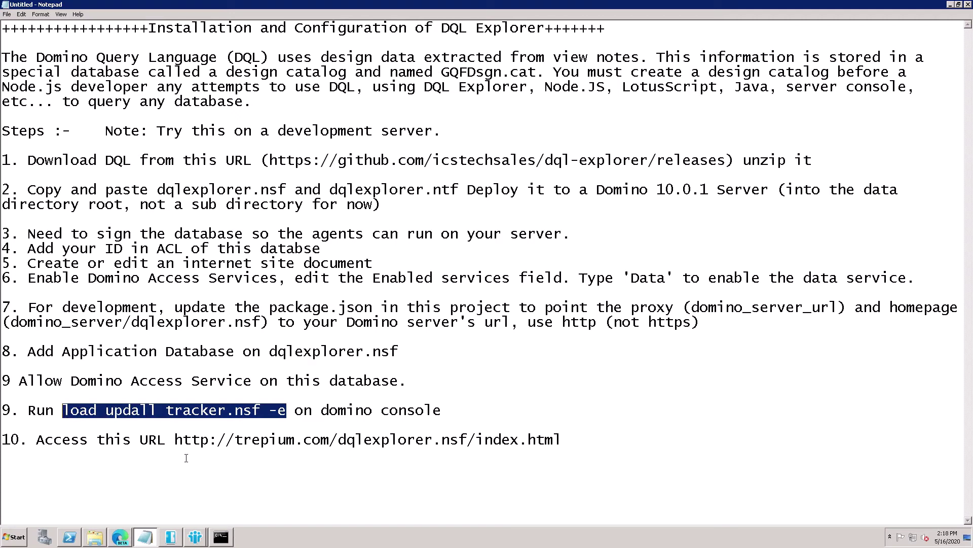
pyautogui.click(178, 544)
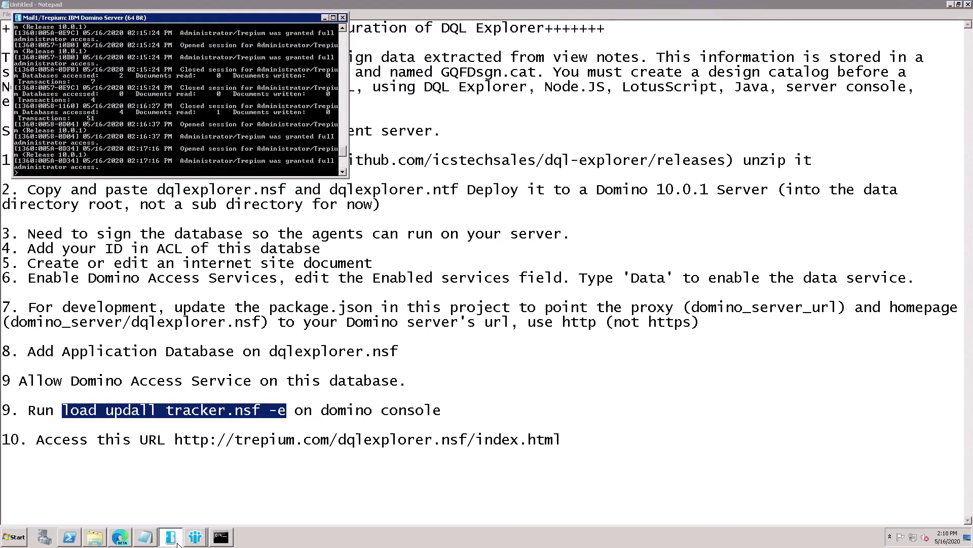
pyautogui.click(173, 538)
pyautogui.moveTo(194, 537)
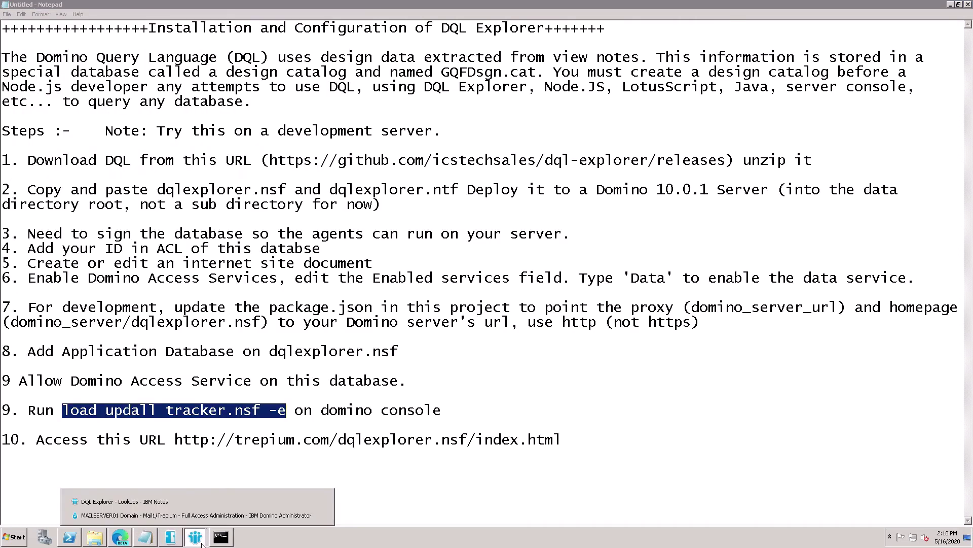
pyautogui.click(186, 517)
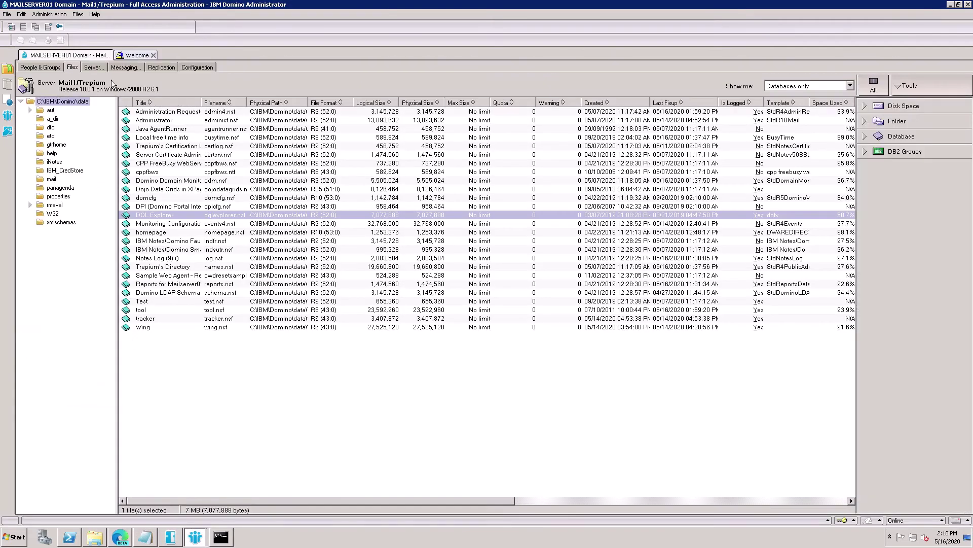
# - Run load updall tracker.nsf -e on the live server console, cataloguing 5 of 5 view designs
pyautogui.click(100, 72)
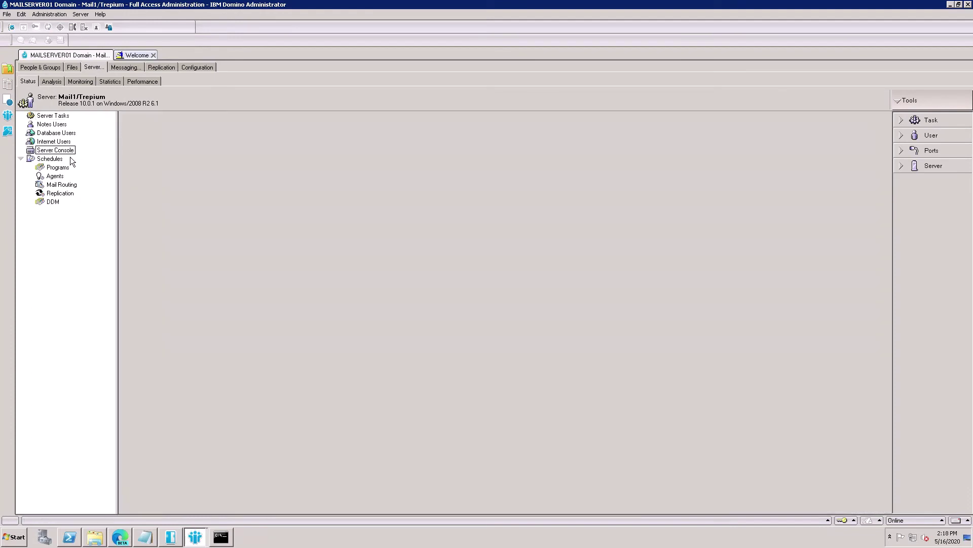
pyautogui.click(71, 152)
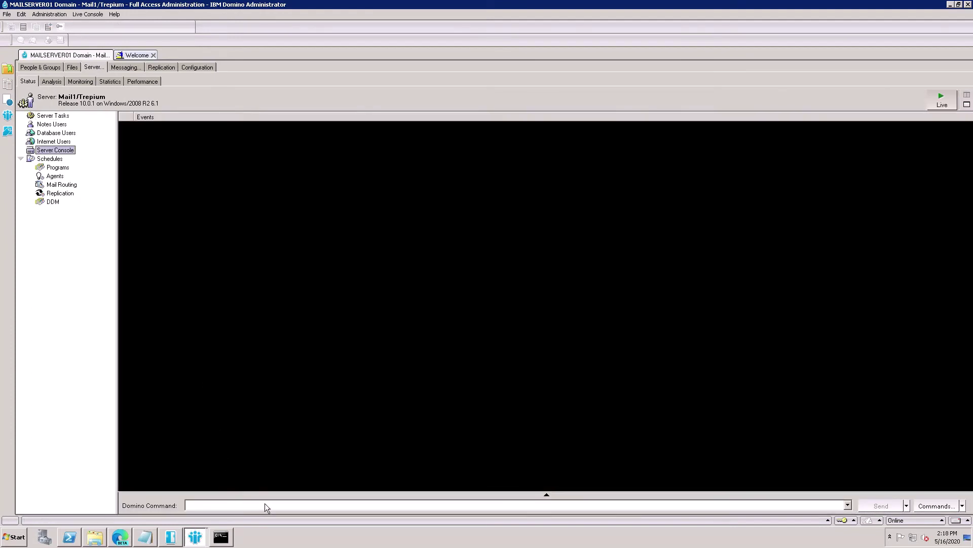
pyautogui.click(944, 106)
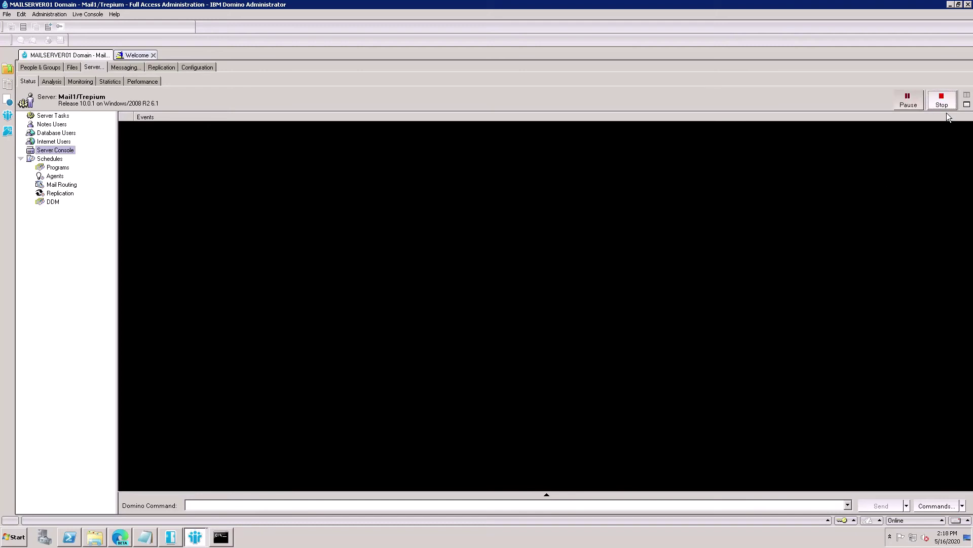
pyautogui.click(328, 508)
pyautogui.press('Down')
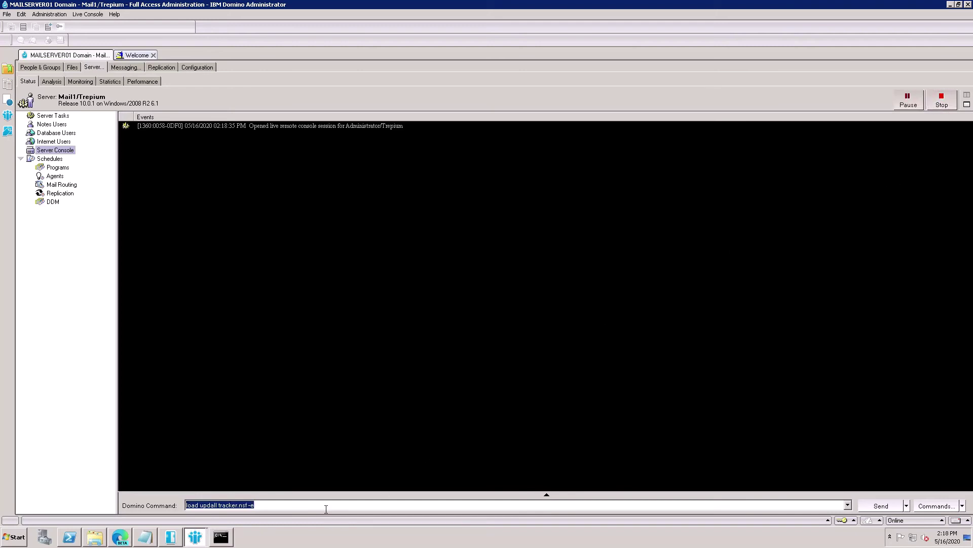
pyautogui.click(326, 509)
pyautogui.press('Return')
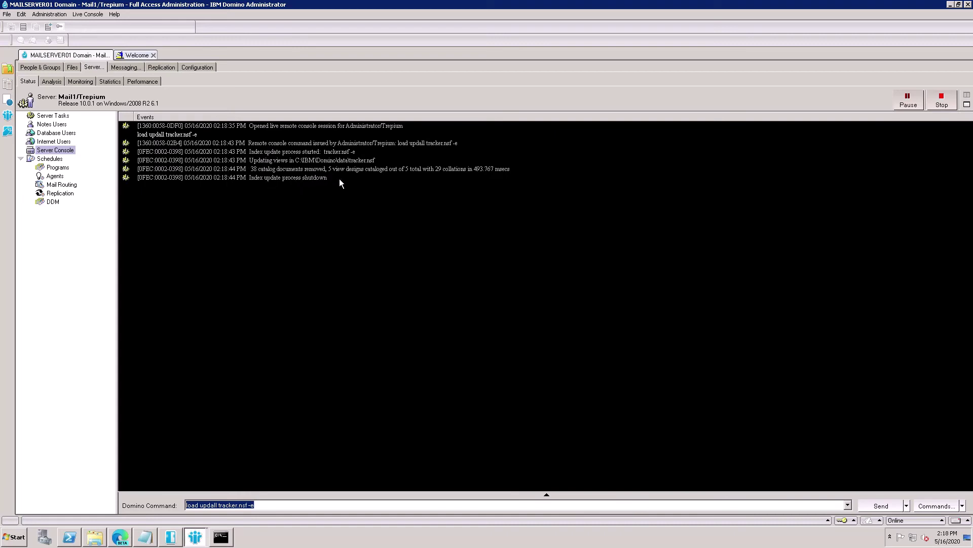
pyautogui.click(446, 176)
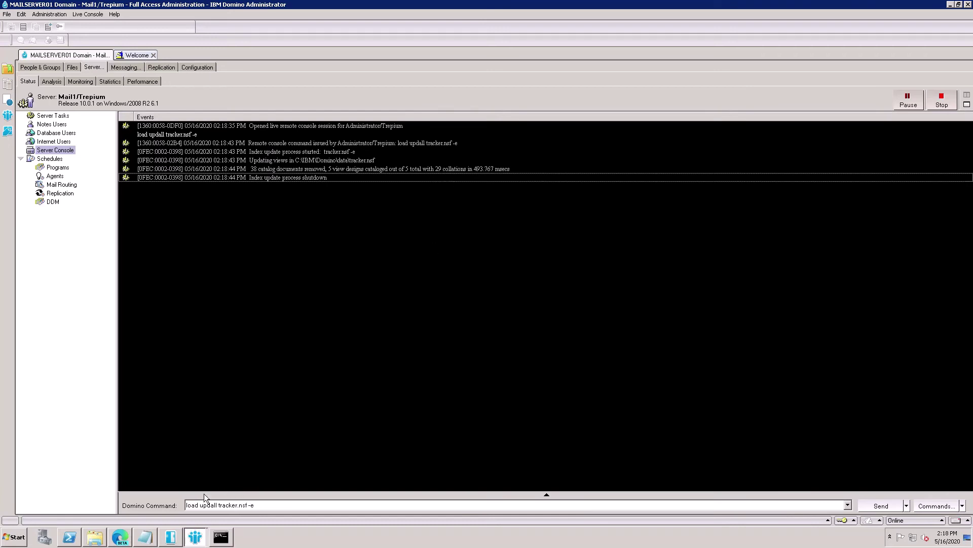
pyautogui.click(141, 542)
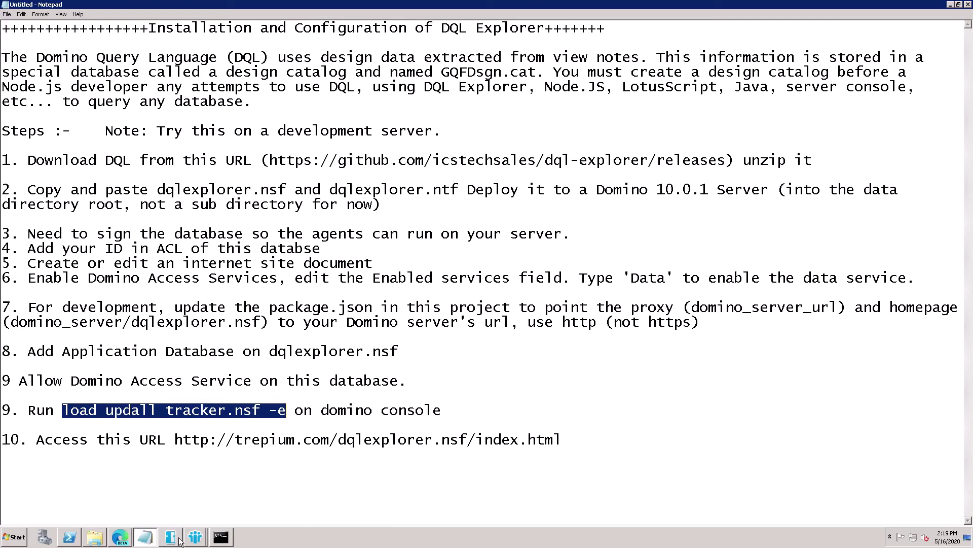
# - Run tell http restart on the Domino server console, then select the step 10 DQL Explorer URL
pyautogui.moveTo(181, 542)
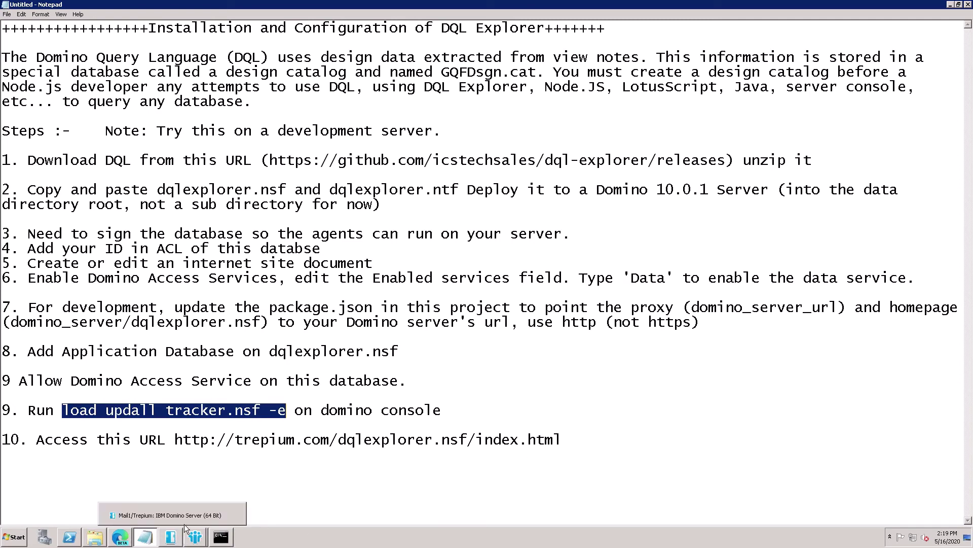
pyautogui.click(185, 519)
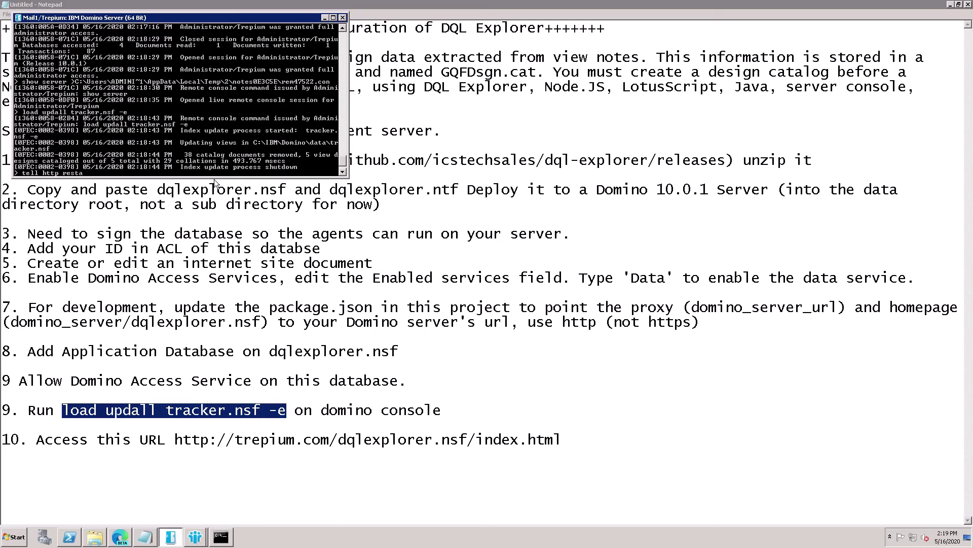
pyautogui.press('Return')
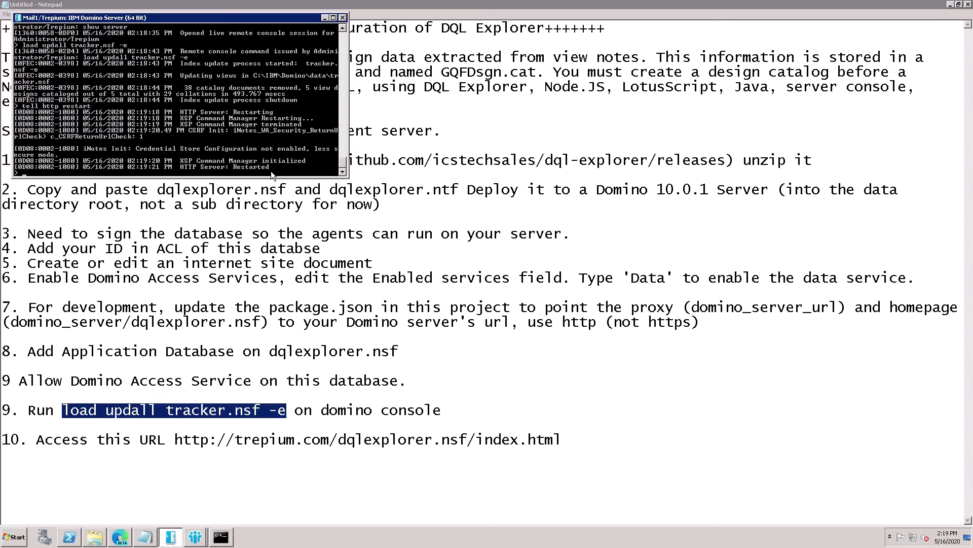
pyautogui.moveTo(561, 439); pyautogui.dragTo(179, 446)
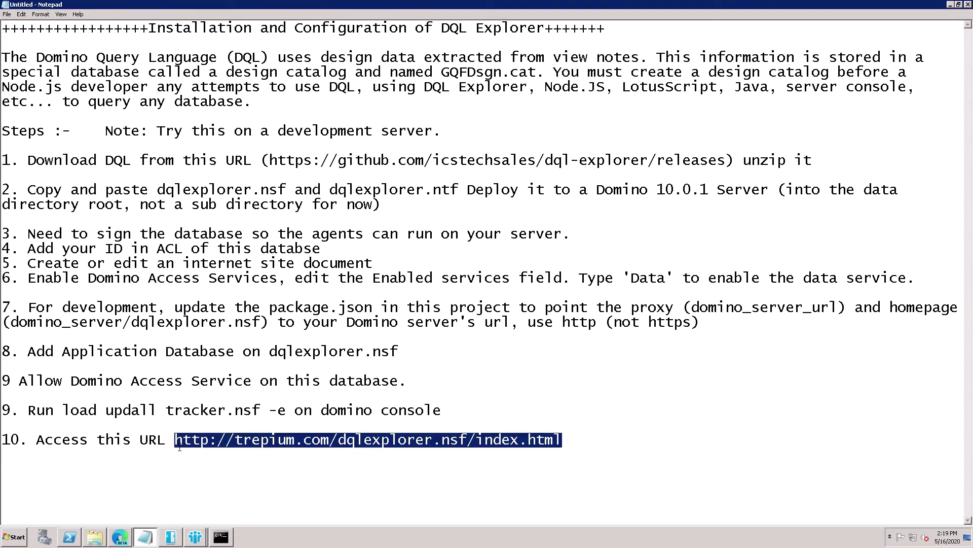
# - Load the DQL Explorer URL in Edge and sign in with the administrator username and password
pyautogui.click(120, 537)
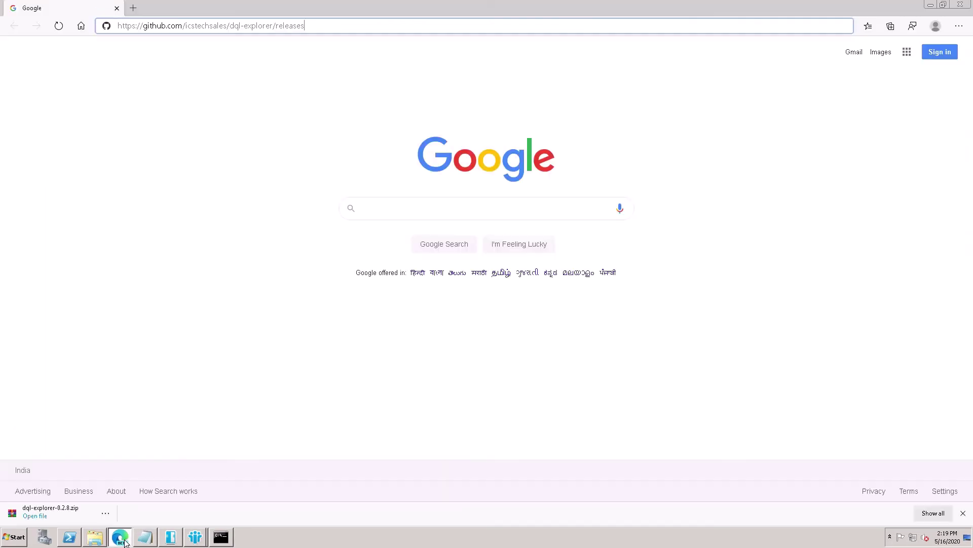
pyautogui.moveTo(313, 28); pyautogui.dragTo(120, 46)
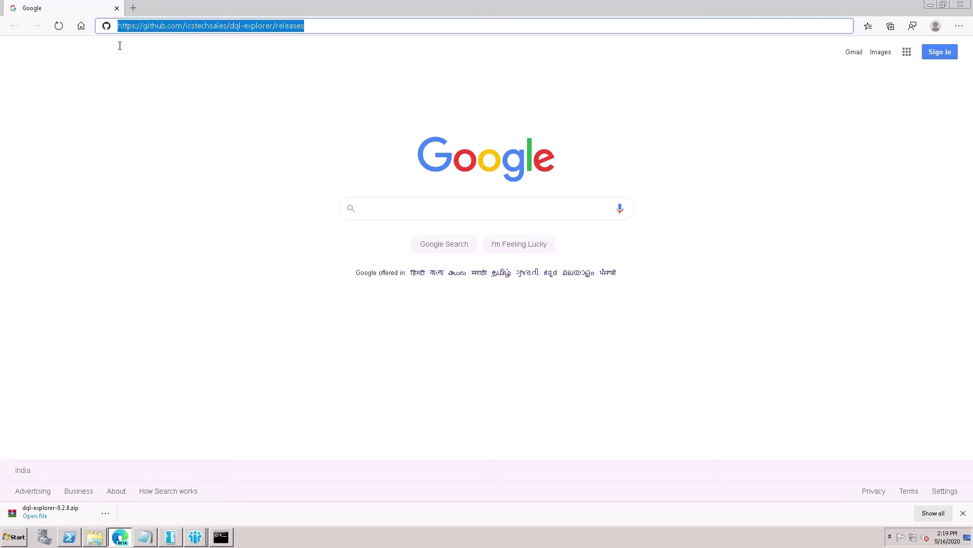
pyautogui.write('http://trepium.com/dqlexplorer.nsf/index.html')
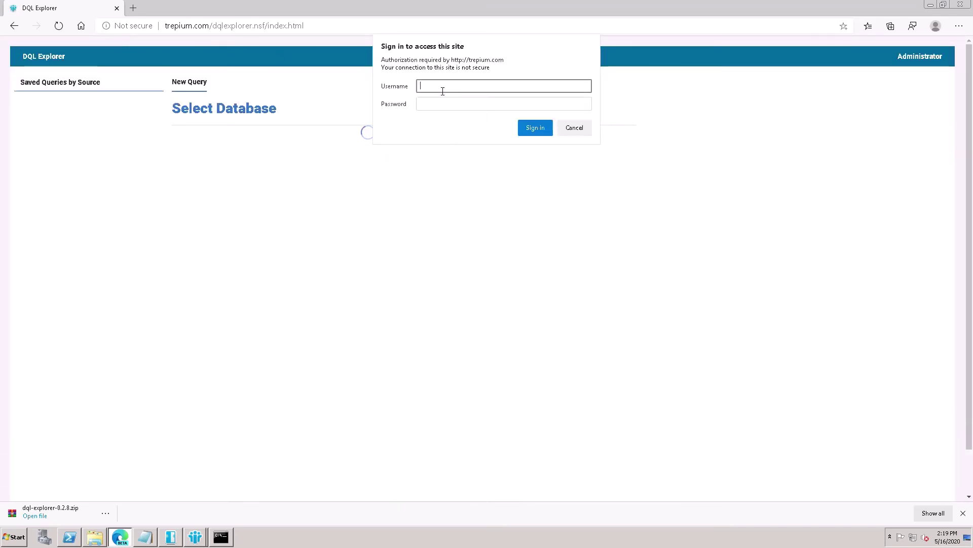
pyautogui.write('administrator')
pyautogui.click(445, 105)
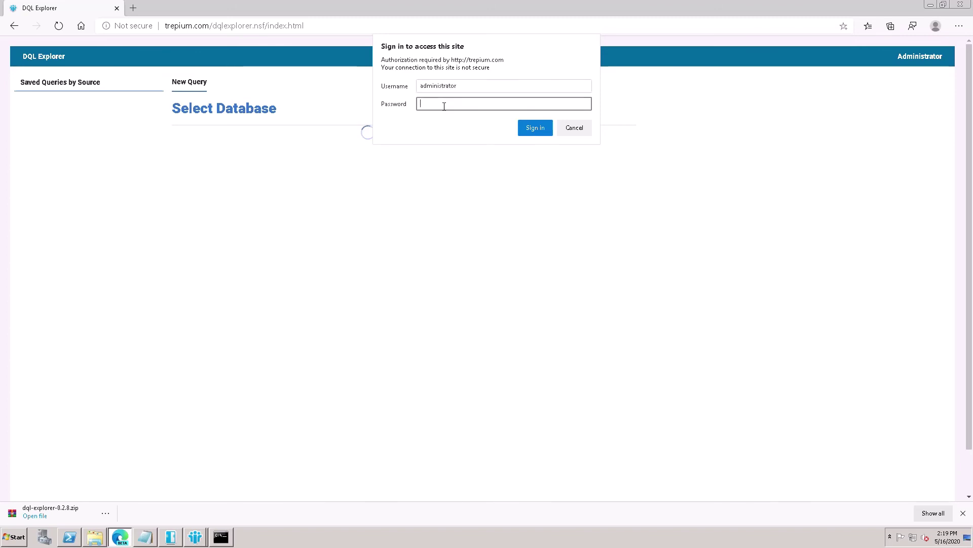
pyautogui.write('********')
pyautogui.click(537, 133)
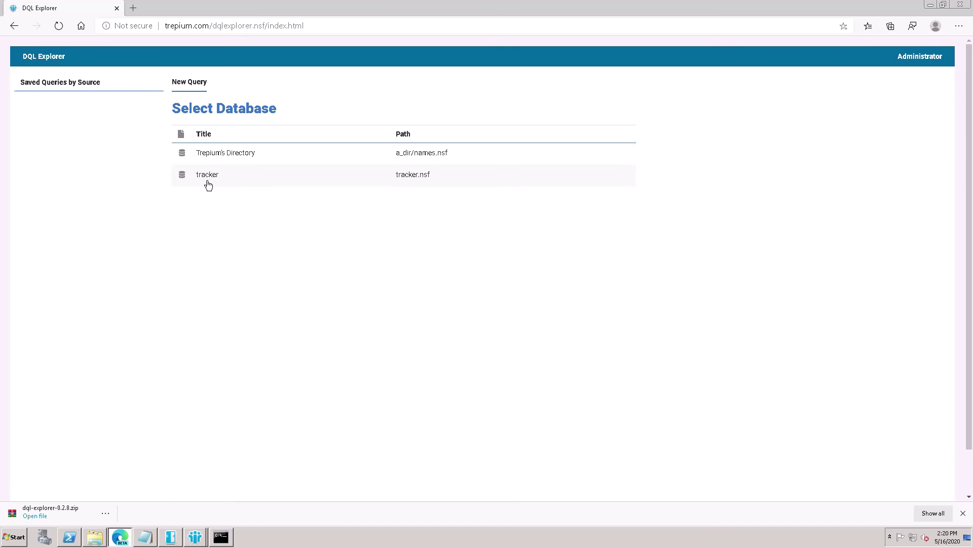
# - Start a new tracker query using the LLCentral view as its source
pyautogui.click(208, 185)
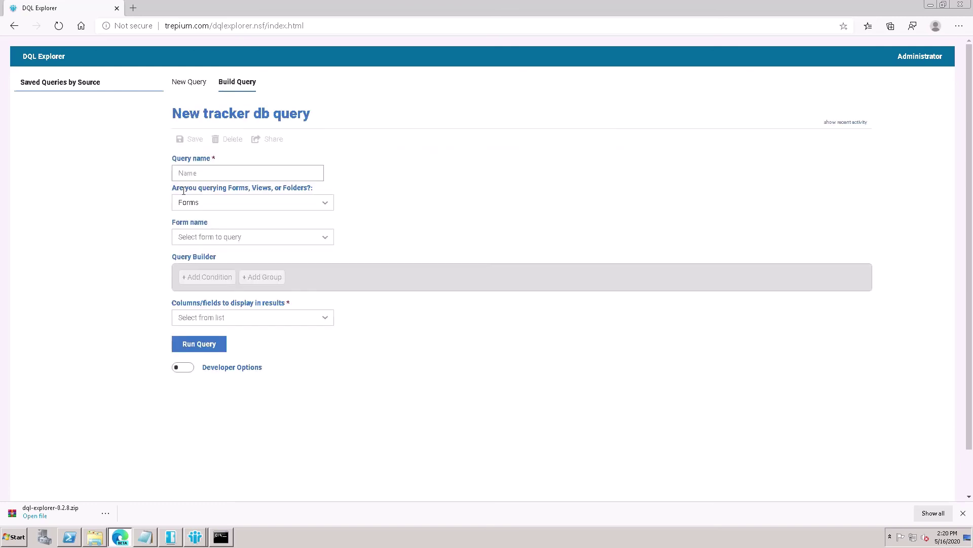
pyautogui.click(327, 211)
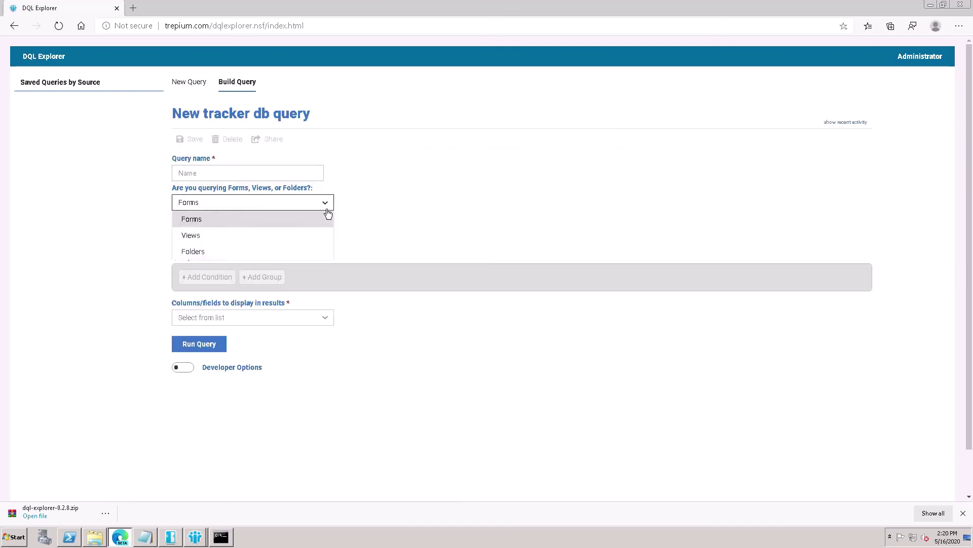
pyautogui.press('Escape')
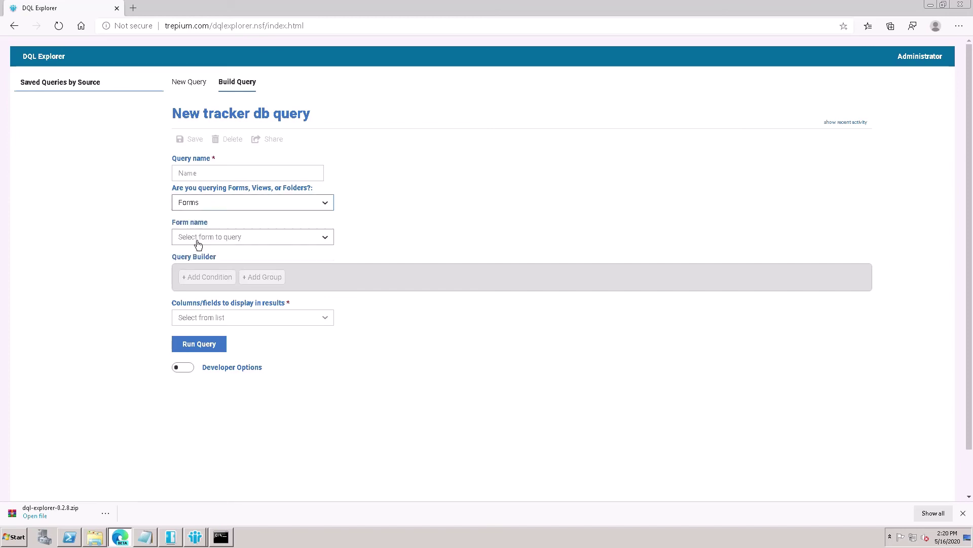
pyautogui.press('Down')
pyautogui.click(314, 247)
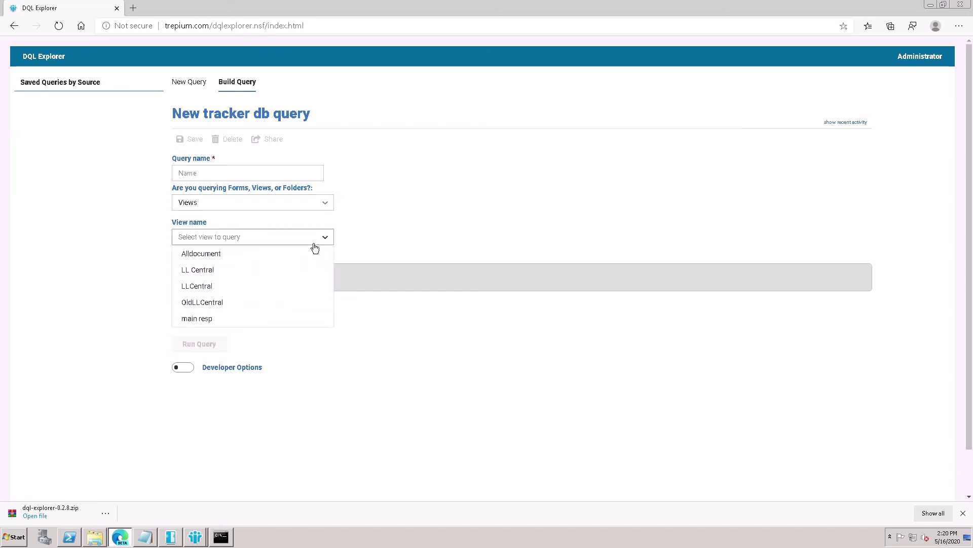
pyautogui.click(209, 293)
# - Add the condition Status = draft
pyautogui.click(210, 307)
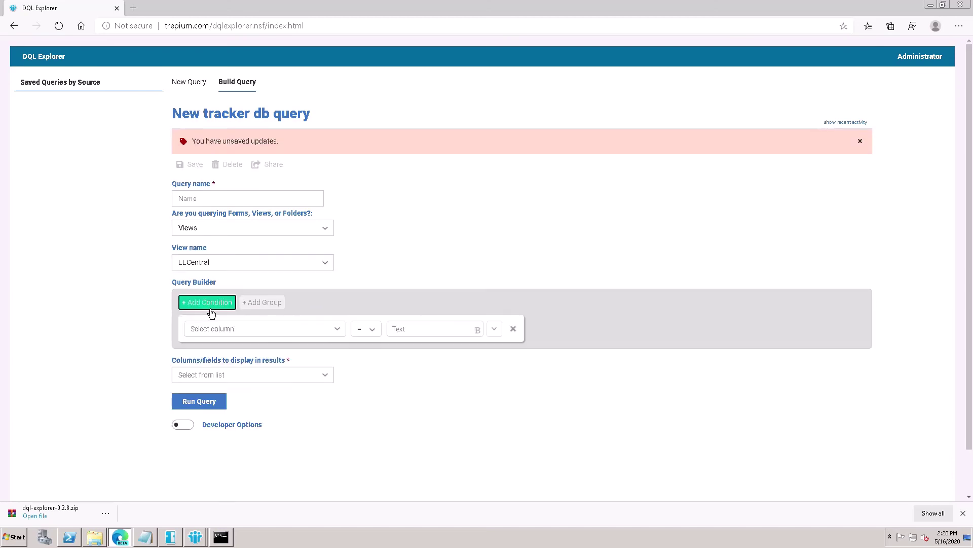
pyautogui.click(340, 332)
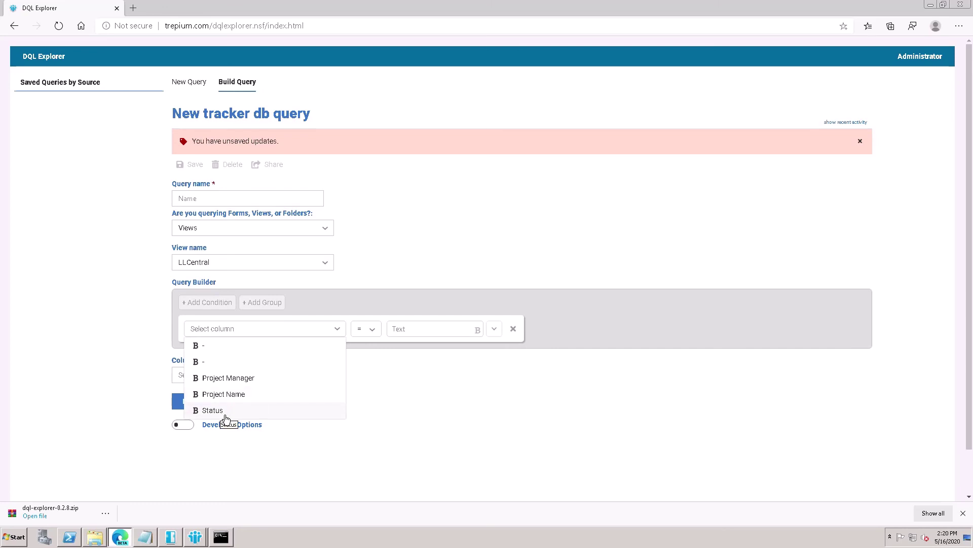
pyautogui.click(225, 415)
pyautogui.click(419, 330)
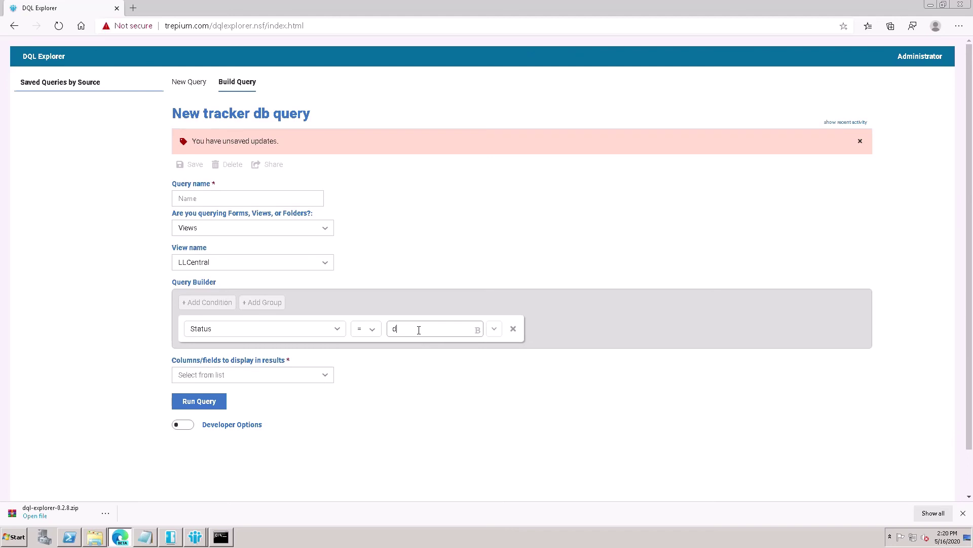
pyautogui.write('draft')
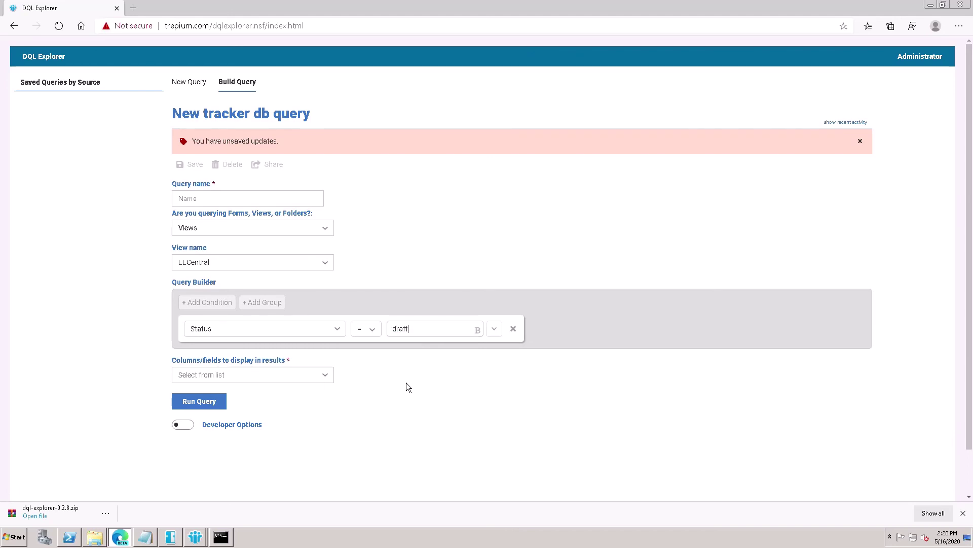
# - Show Project Name and Status columns and run the query
pyautogui.click(327, 384)
pyautogui.click(187, 445)
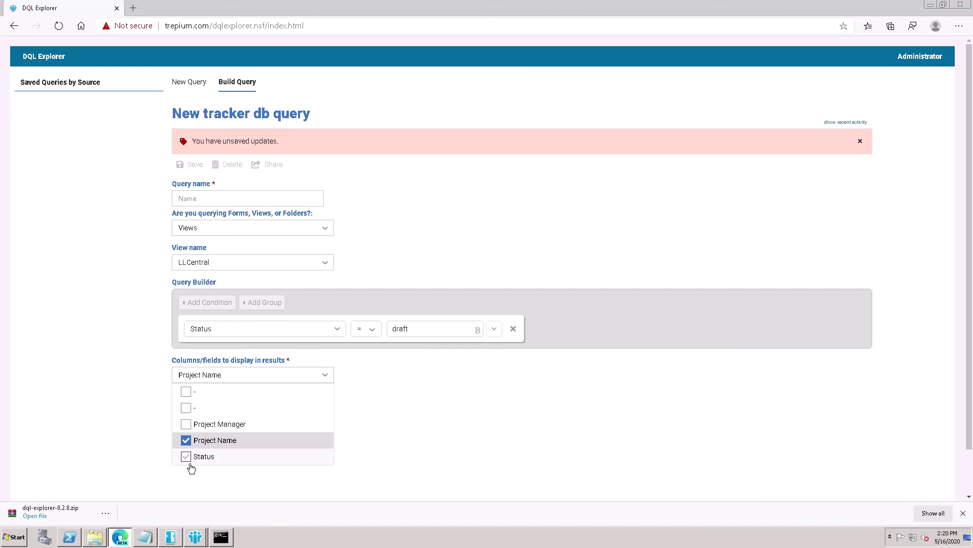
pyautogui.click(203, 455)
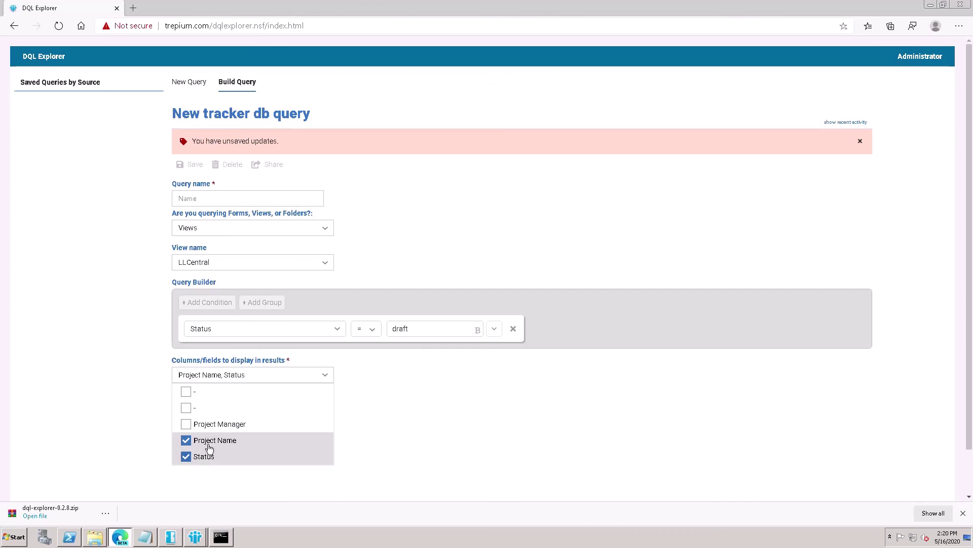
pyautogui.click(415, 422)
pyautogui.click(198, 409)
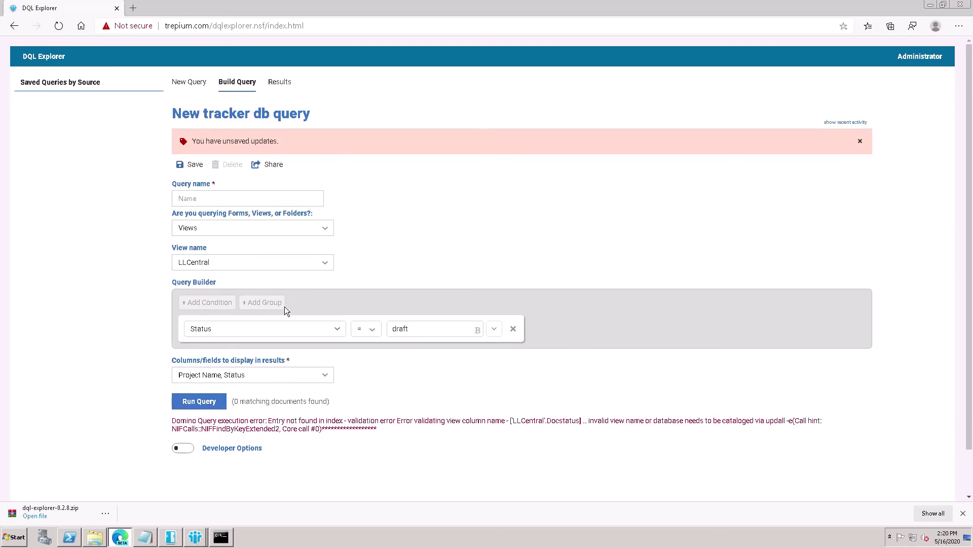
# - Switch the query source to Forms and choose the LLCentral form
pyautogui.click(314, 235)
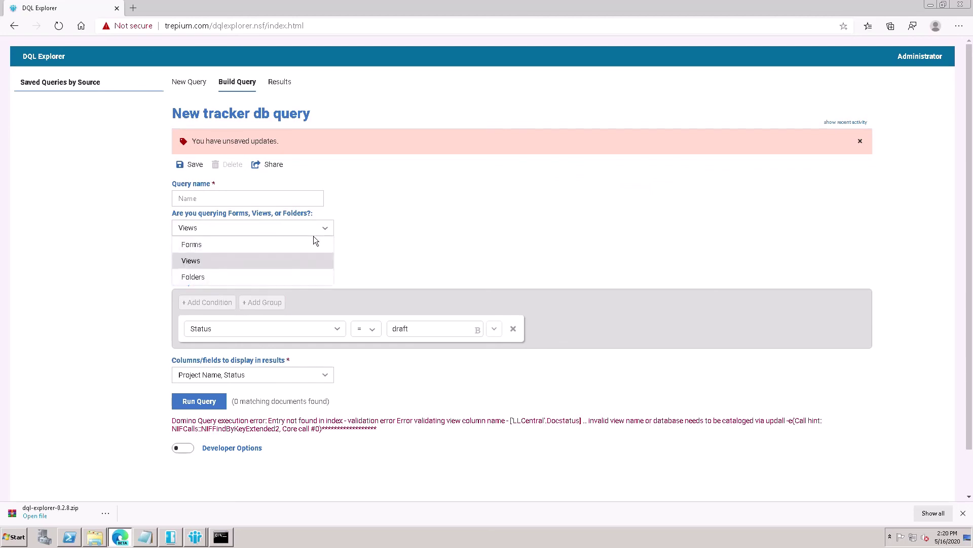
pyautogui.click(193, 244)
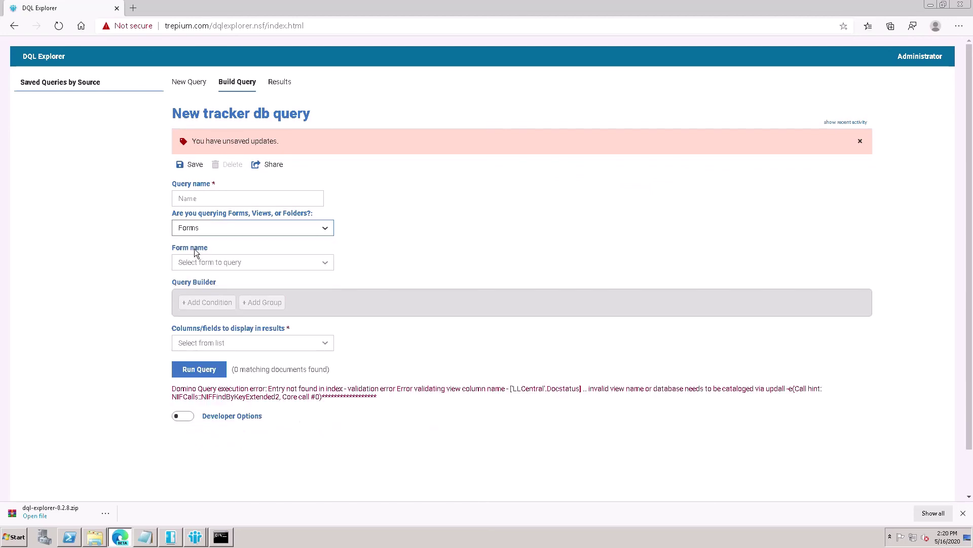
pyautogui.click(292, 268)
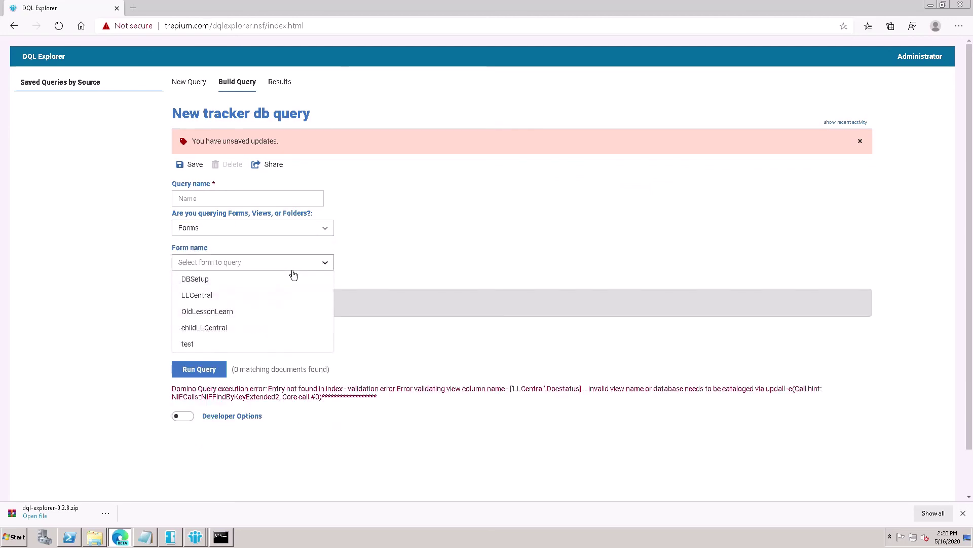
pyautogui.click(216, 297)
# - Add the condition dl_projphase = closure
pyautogui.click(216, 307)
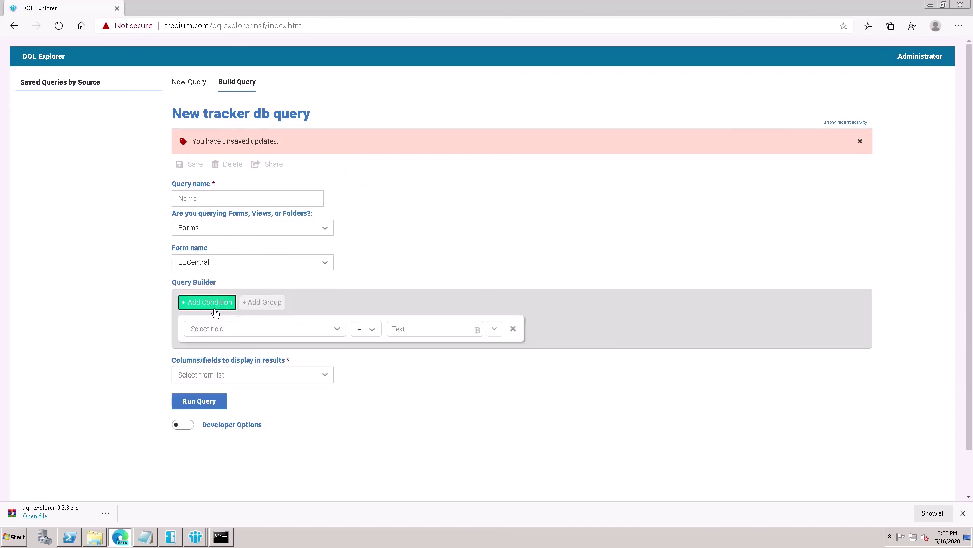
pyautogui.click(340, 332)
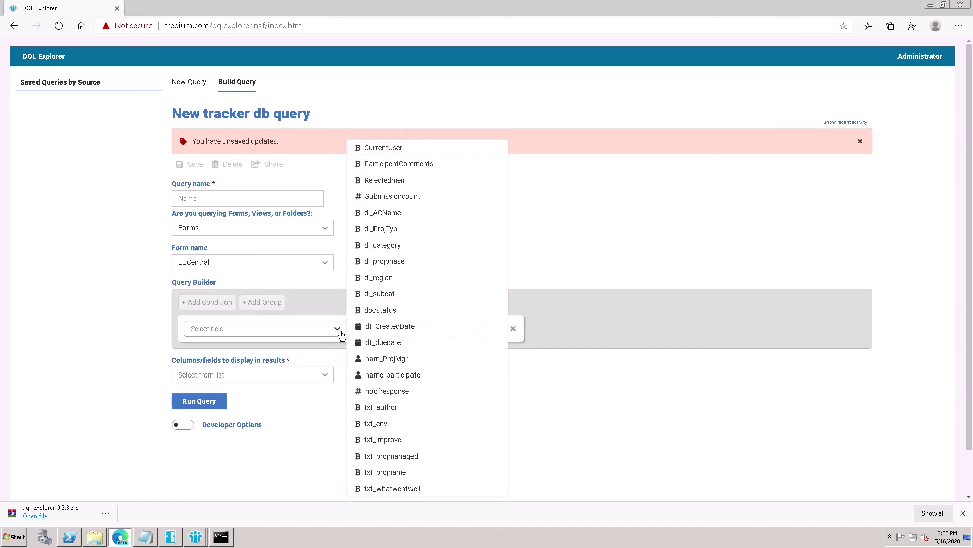
pyautogui.click(400, 265)
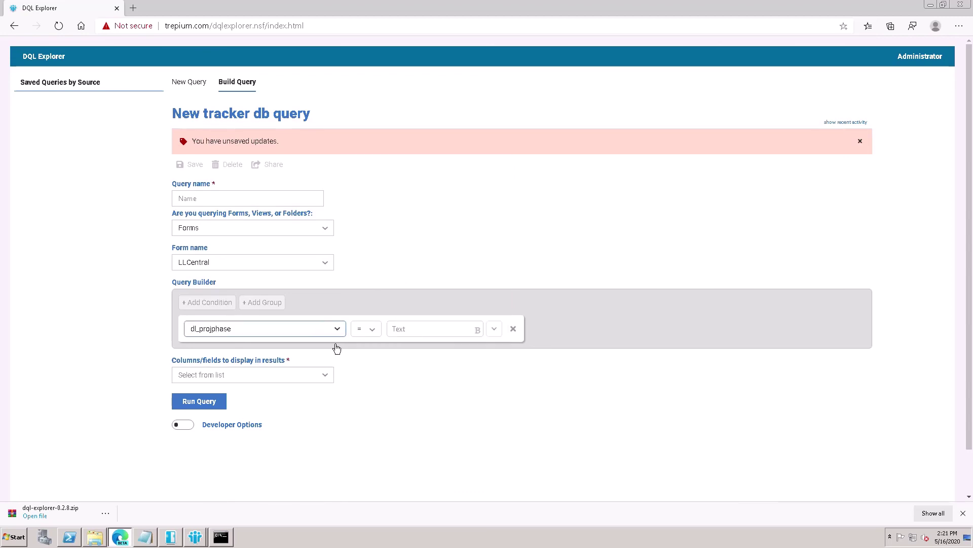
pyautogui.click(398, 330)
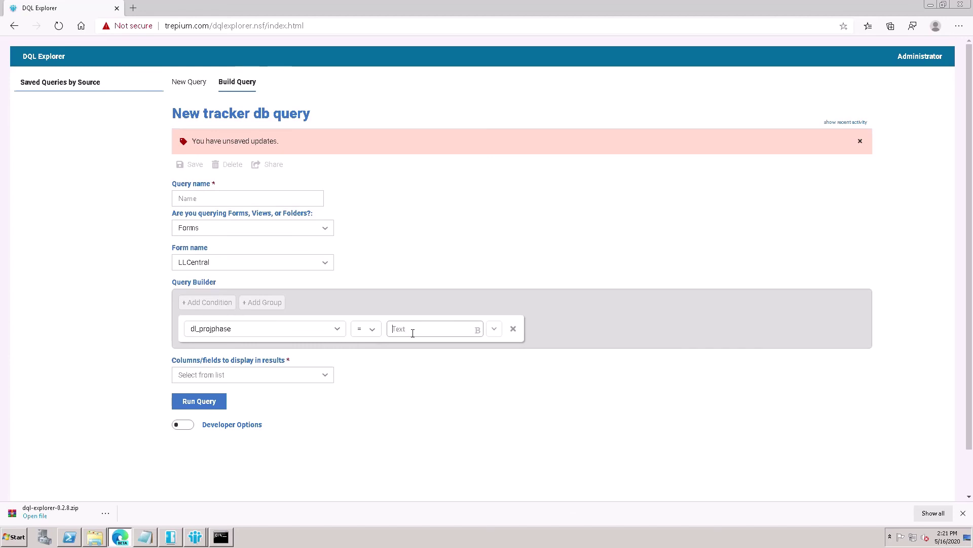
pyautogui.write('s')
pyautogui.press('BackSpace')
pyautogui.write('clo')
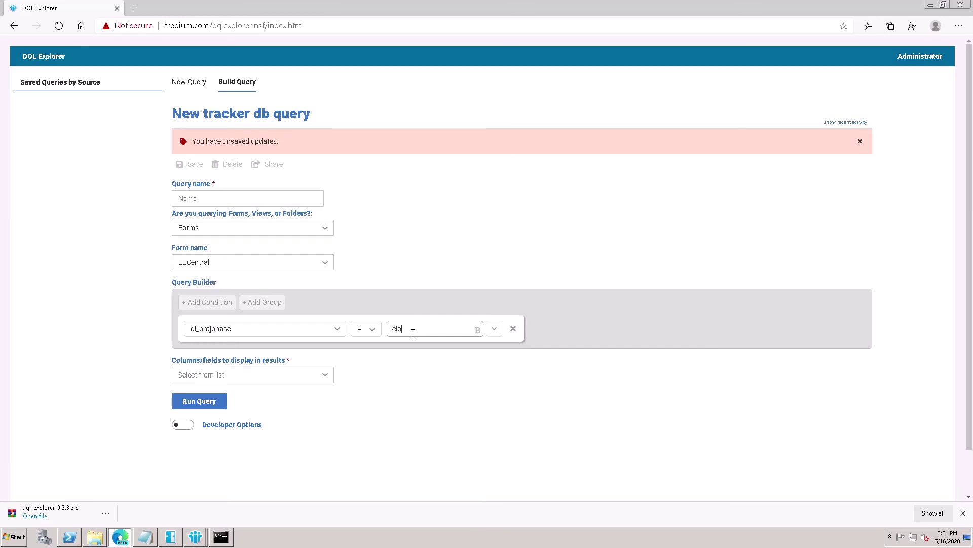
pyautogui.write('su')
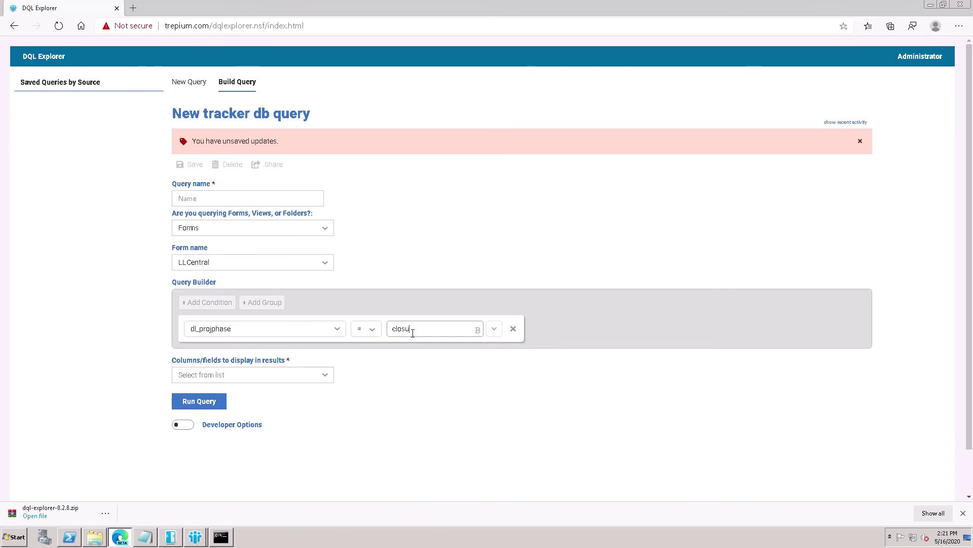
pyautogui.write('e')
pyautogui.press('BackSpace')
pyautogui.write('re')
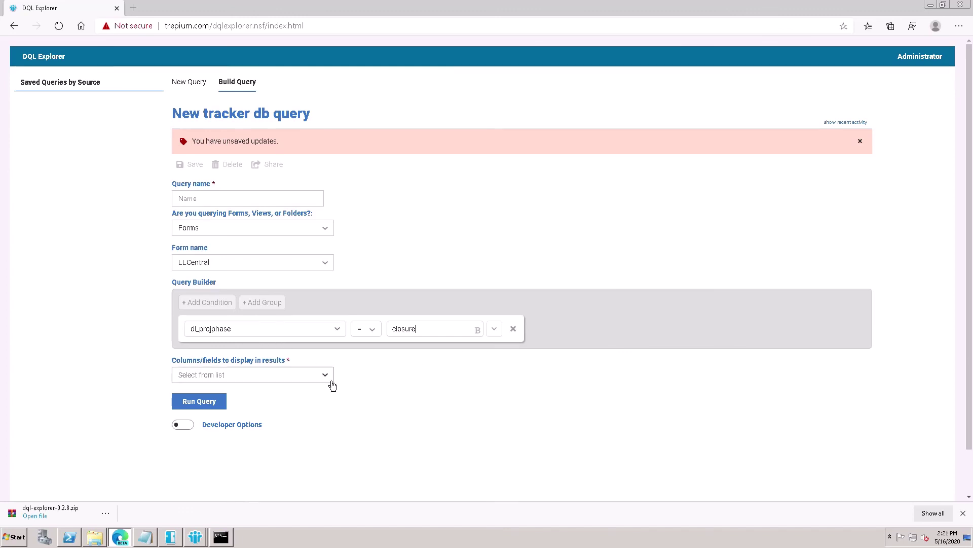
# - Show dl_projphase, dl_region and dl_category columns and run the query, finding 31 documents
pyautogui.click(332, 382)
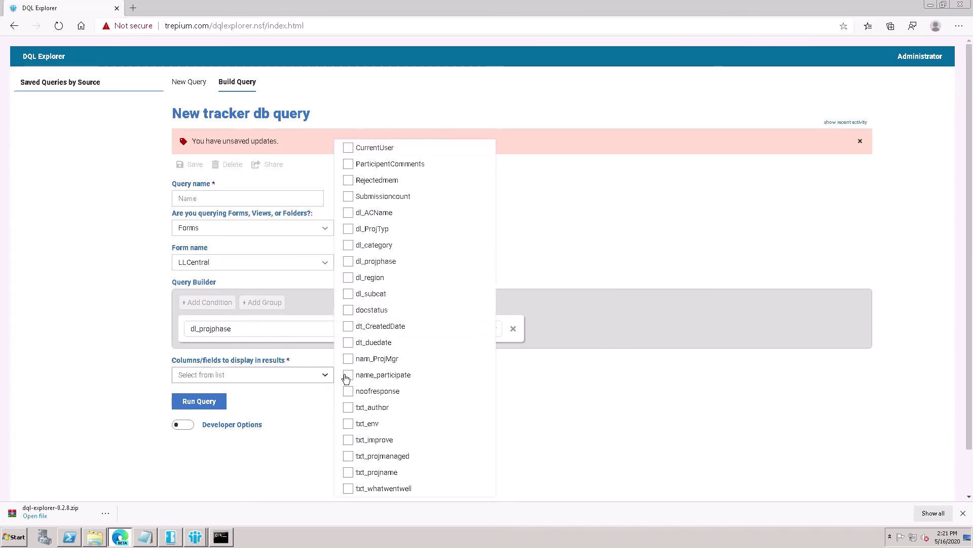
pyautogui.click(350, 262)
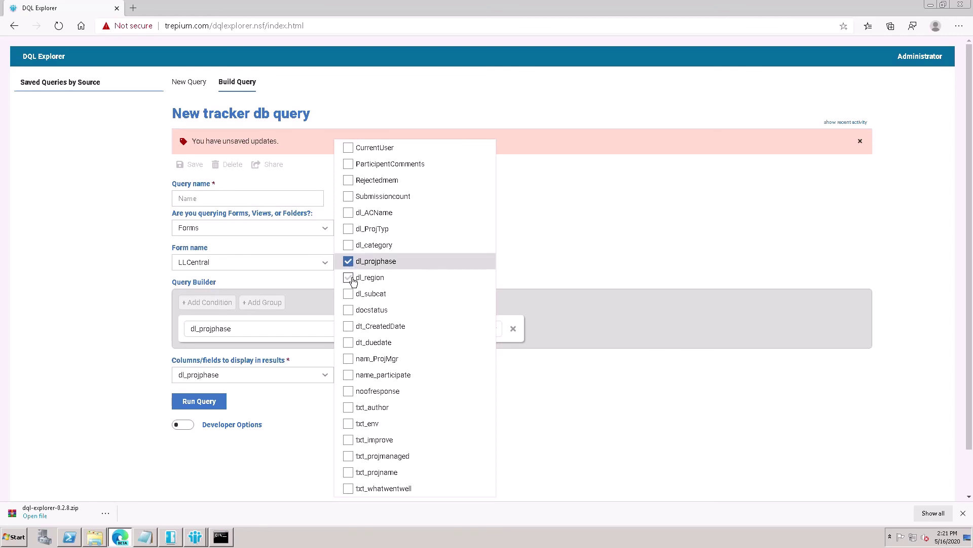
pyautogui.click(353, 285)
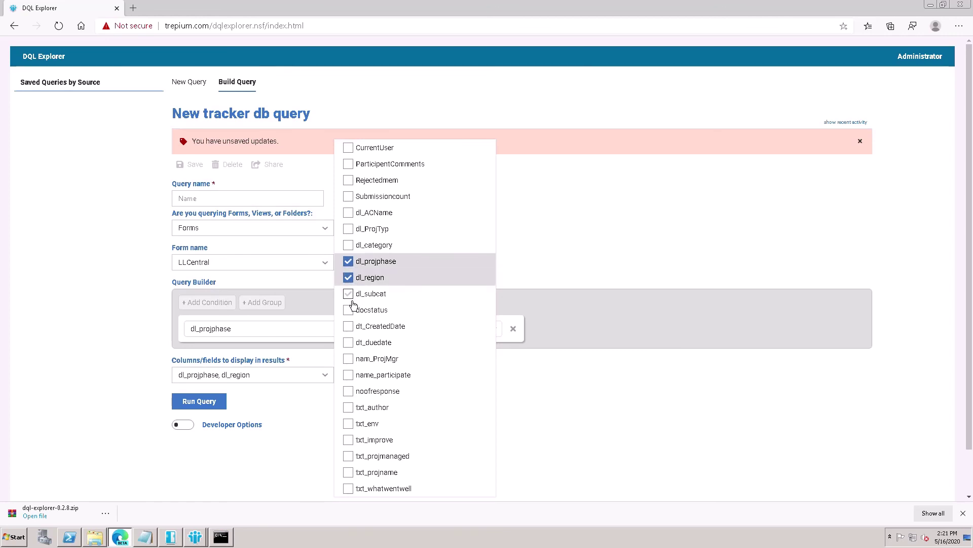
pyautogui.click(350, 247)
pyautogui.click(290, 449)
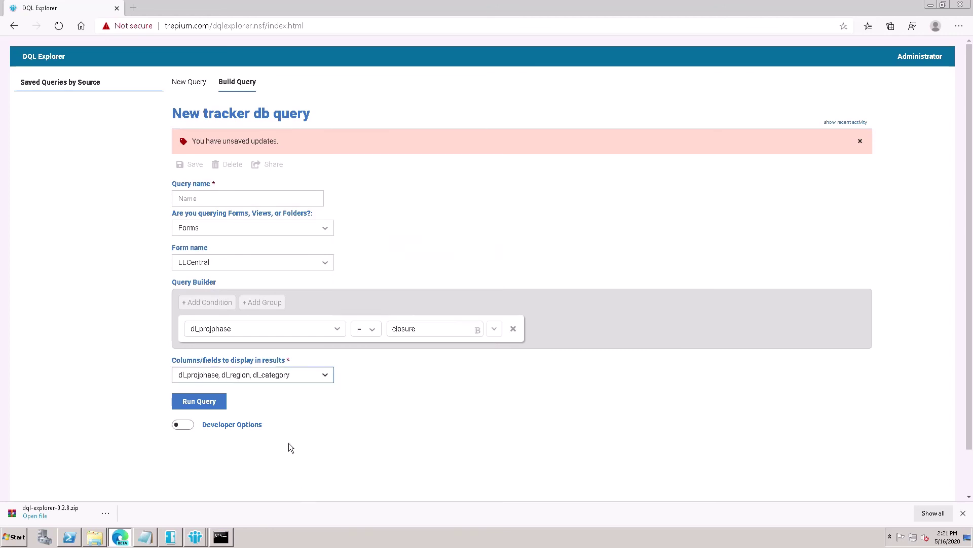
pyautogui.click(216, 410)
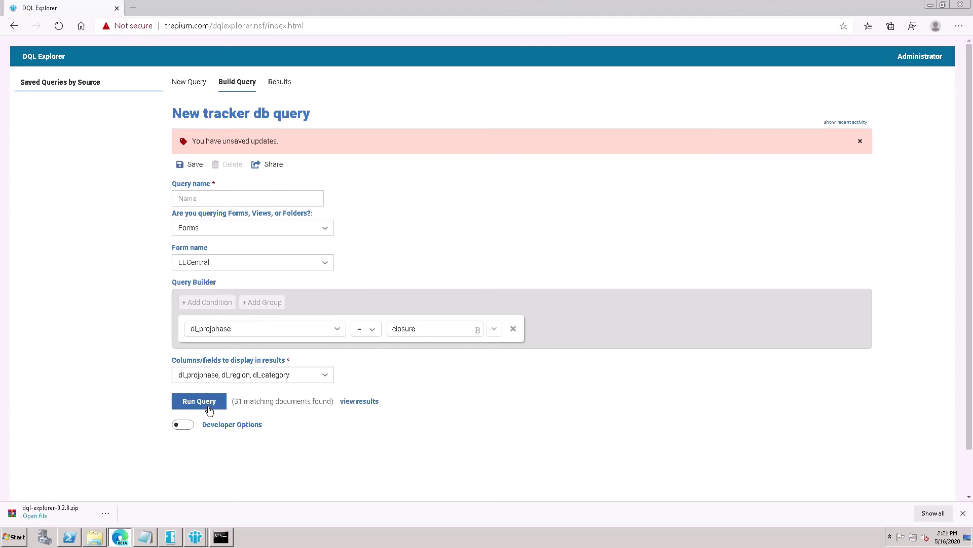
# - Open the Results table listing the 31 closure documents with region and category
pyautogui.moveTo(236, 403); pyautogui.dragTo(311, 416)
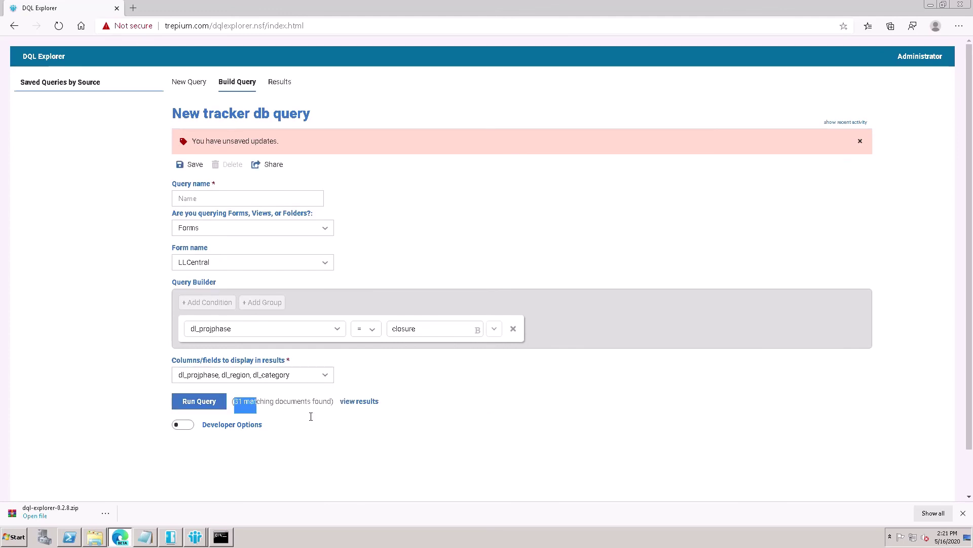
pyautogui.click(368, 408)
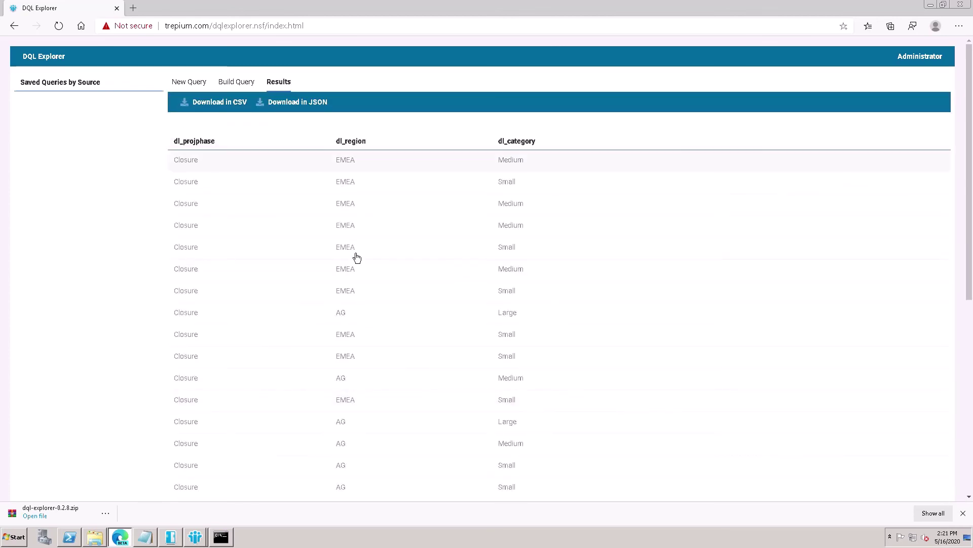